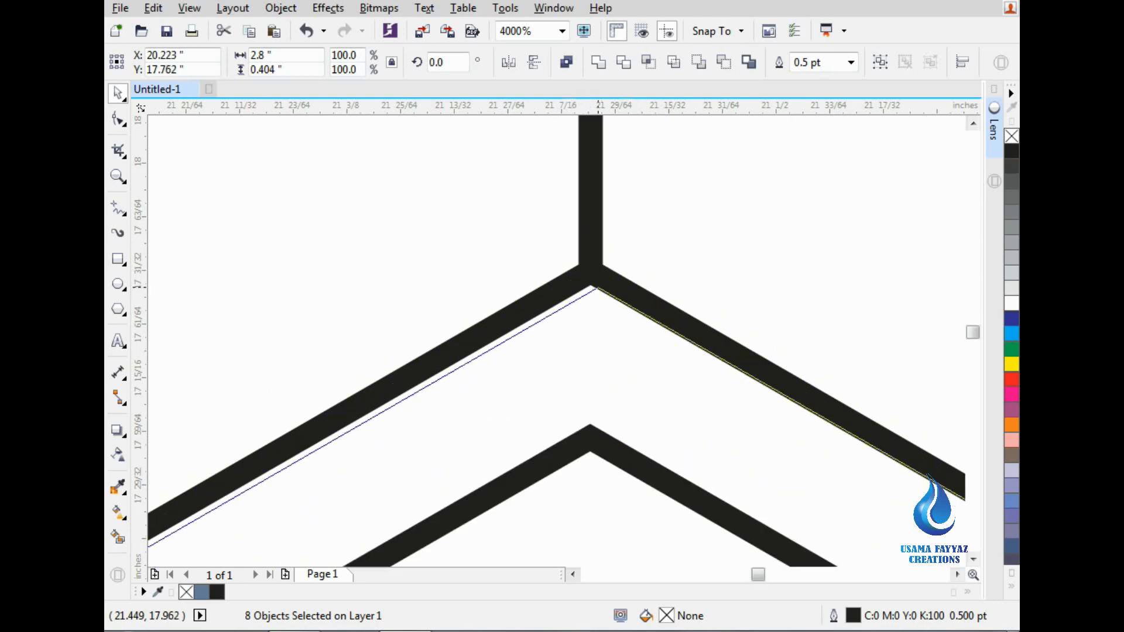
# Copy the two hexagon rows directly below themselves, interlocked with the originals, and repeat the duplication once to get six rows
pyautogui.scroll(-10, 590, 270)
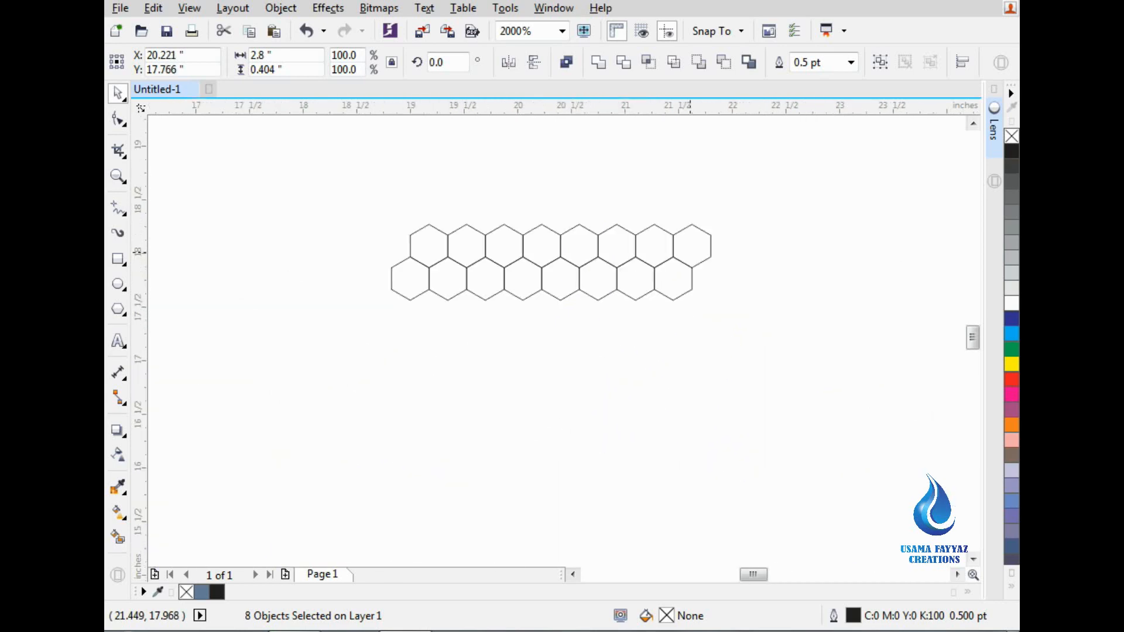
pyautogui.hotkey('ctrl', 'a')
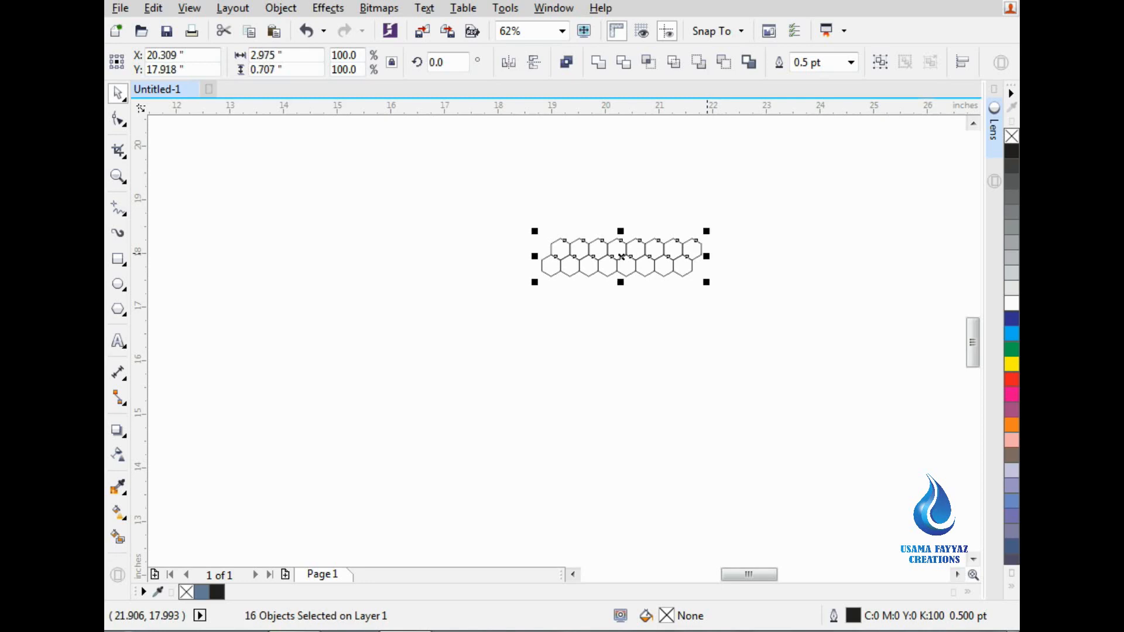
pyautogui.scroll(5, 700, 263)
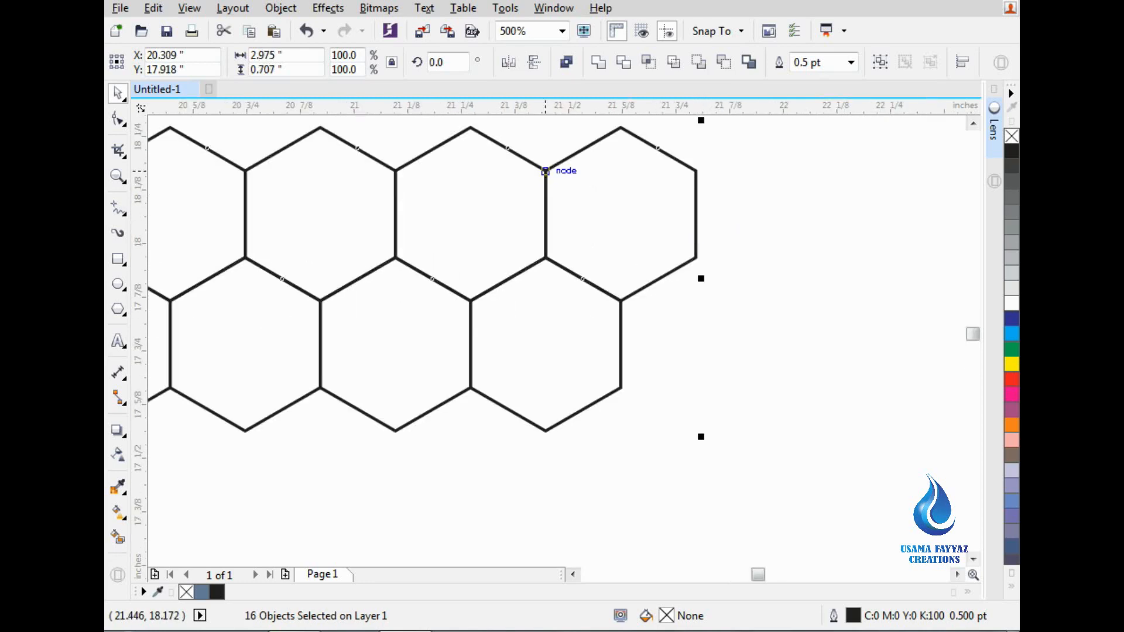
pyautogui.moveTo(545, 174); pyautogui.dragTo(546, 432)
pyautogui.click(602, 461)
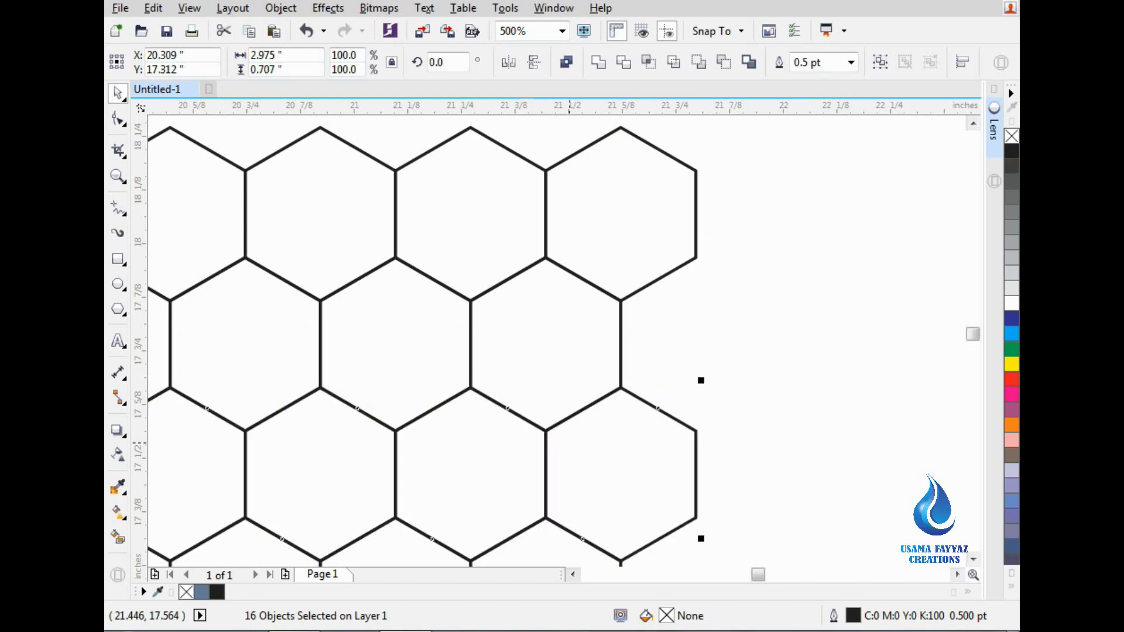
pyautogui.scroll(-2, 746, 287)
pyautogui.scroll(-3, 745, 287)
pyautogui.hotkey('ctrl', 'r')
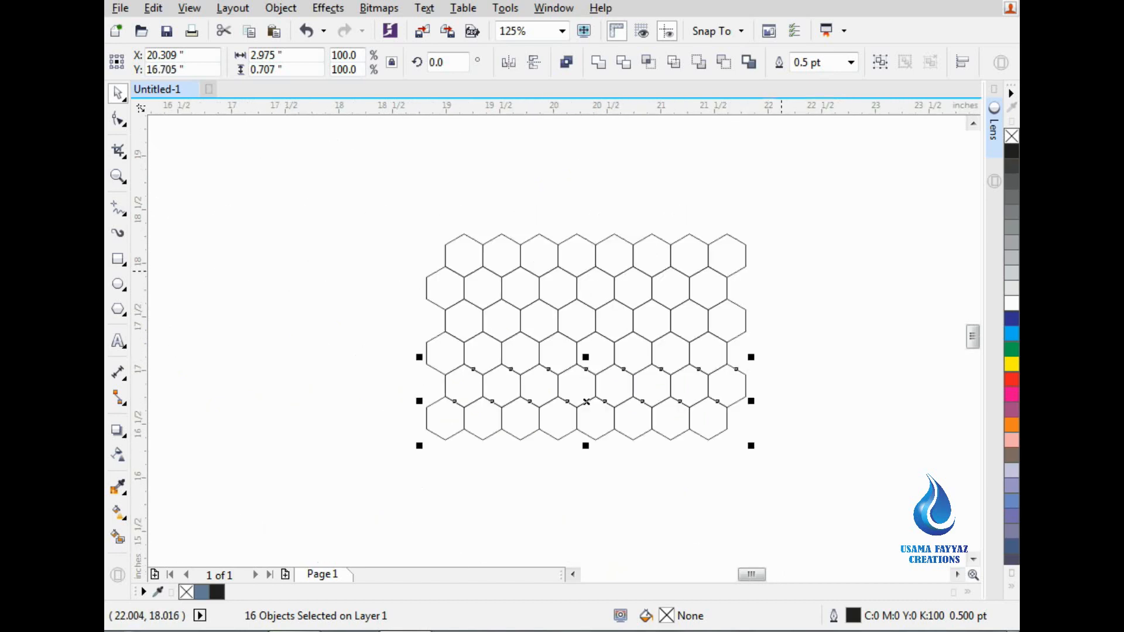
pyautogui.press('Escape')
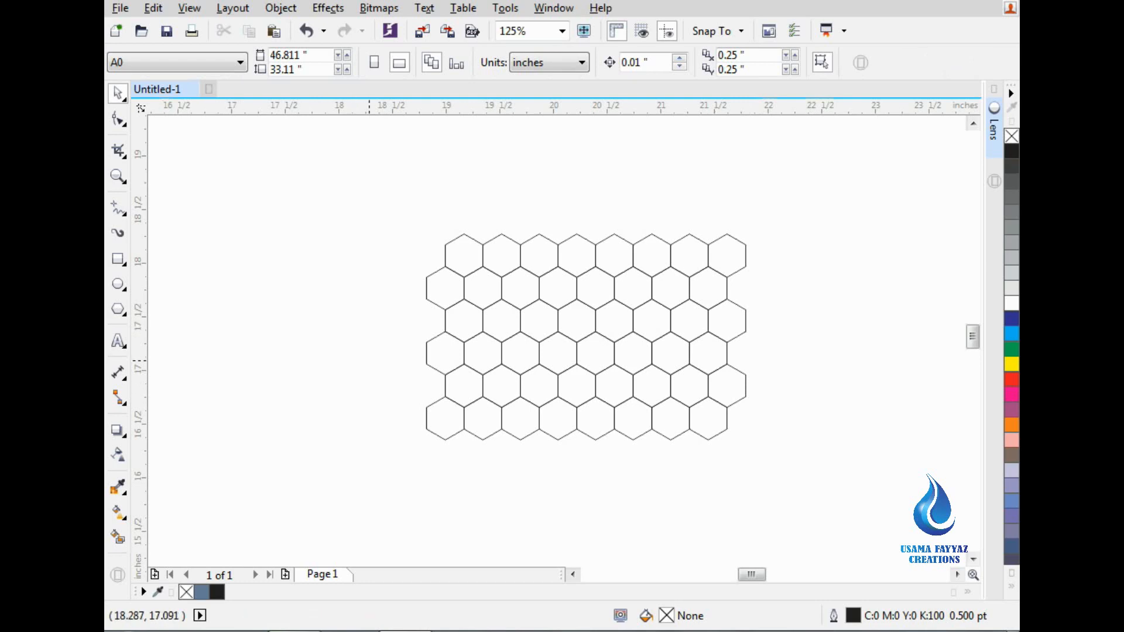
# Select the lowest two hexagon rows and copy them directly below, snapping node to node to extend the honeycomb
pyautogui.click(117, 284)
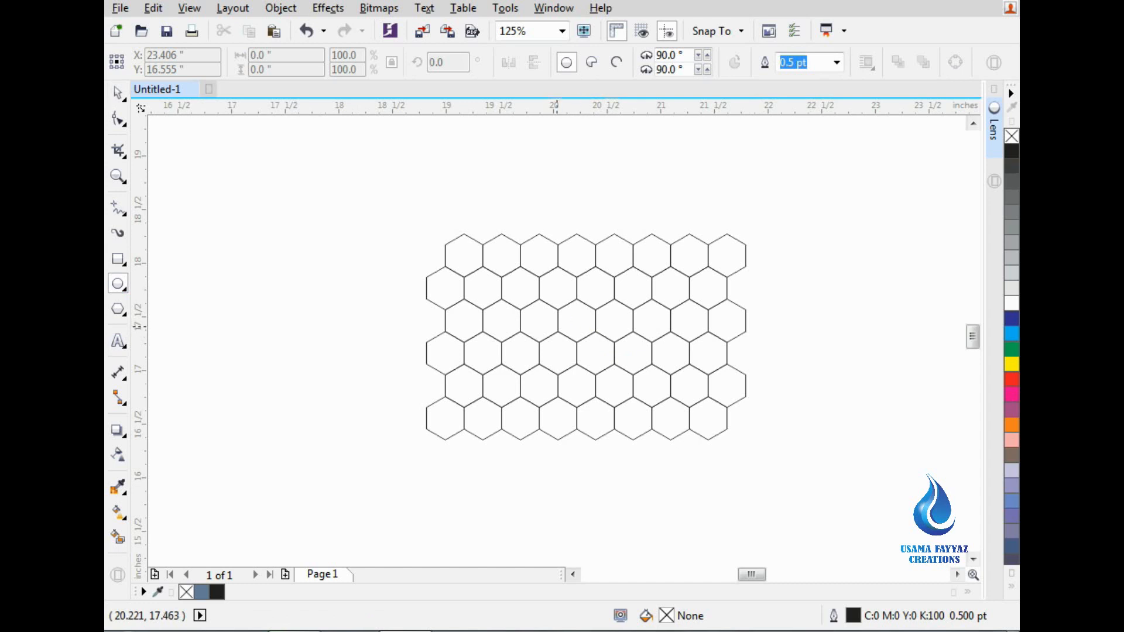
pyautogui.click(118, 93)
pyautogui.moveTo(367, 381); pyautogui.dragTo(754, 511)
pyautogui.scroll(3, 736, 438)
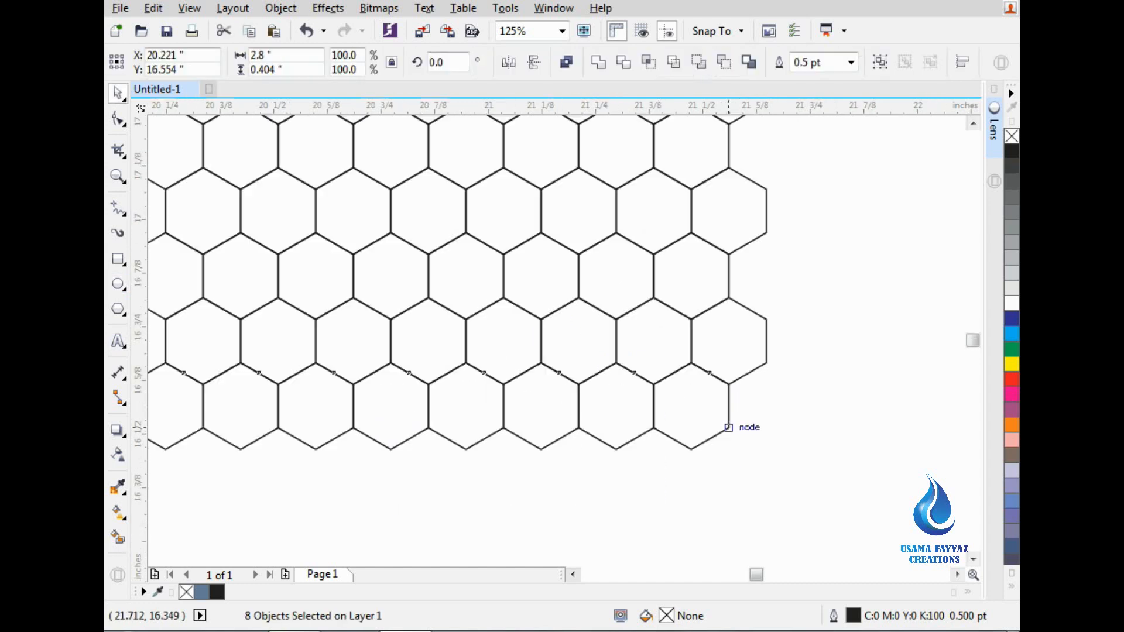
pyautogui.scroll(2, 728, 427)
pyautogui.scroll(-5, 153, 412)
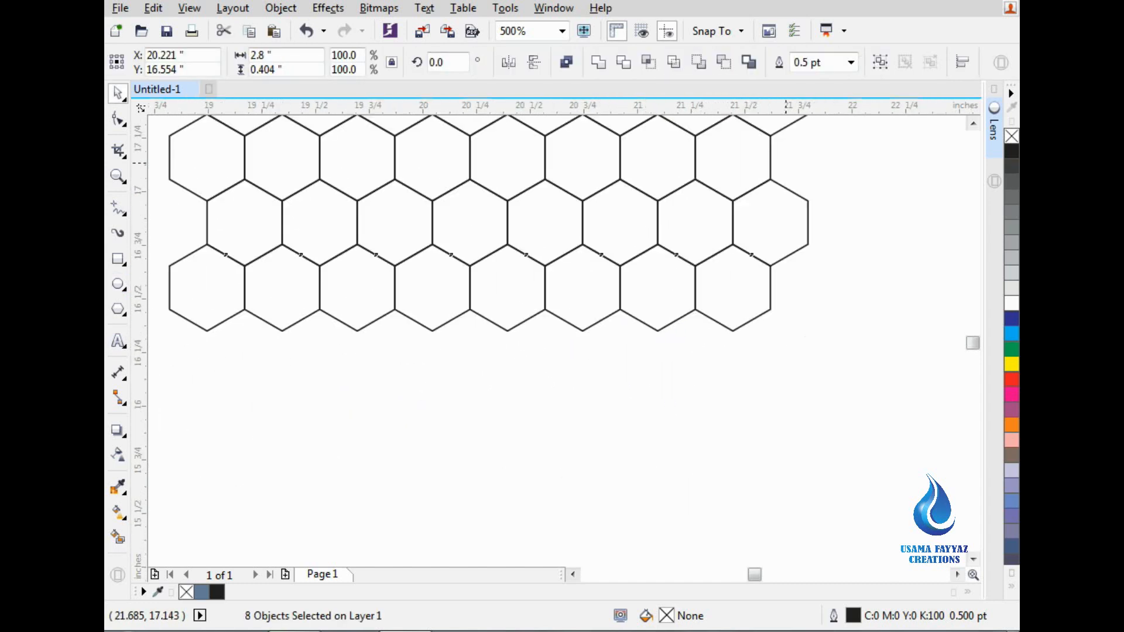
pyautogui.moveTo(836, 171); pyautogui.dragTo(476, 406)
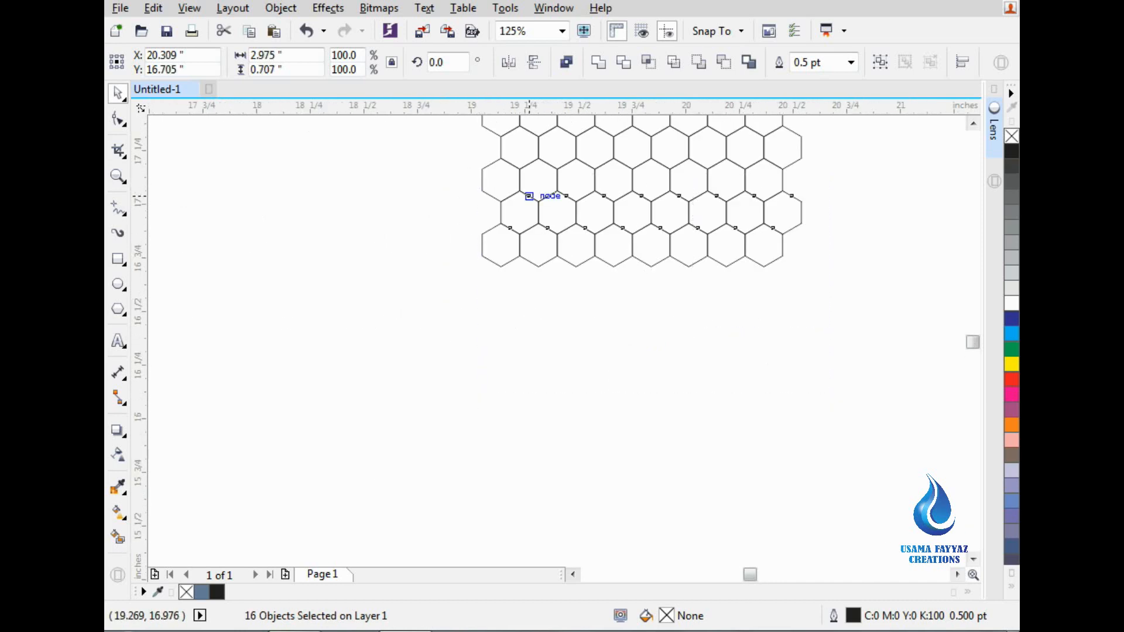
pyautogui.scroll(3, 529, 195)
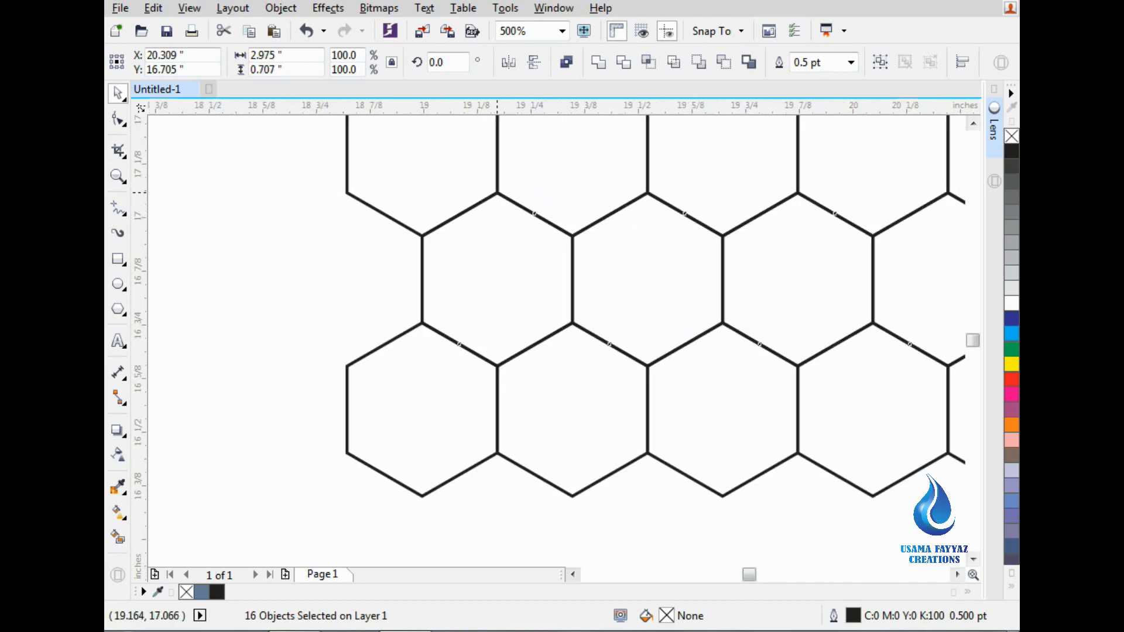
pyautogui.moveTo(497, 193); pyautogui.dragTo(497, 452)
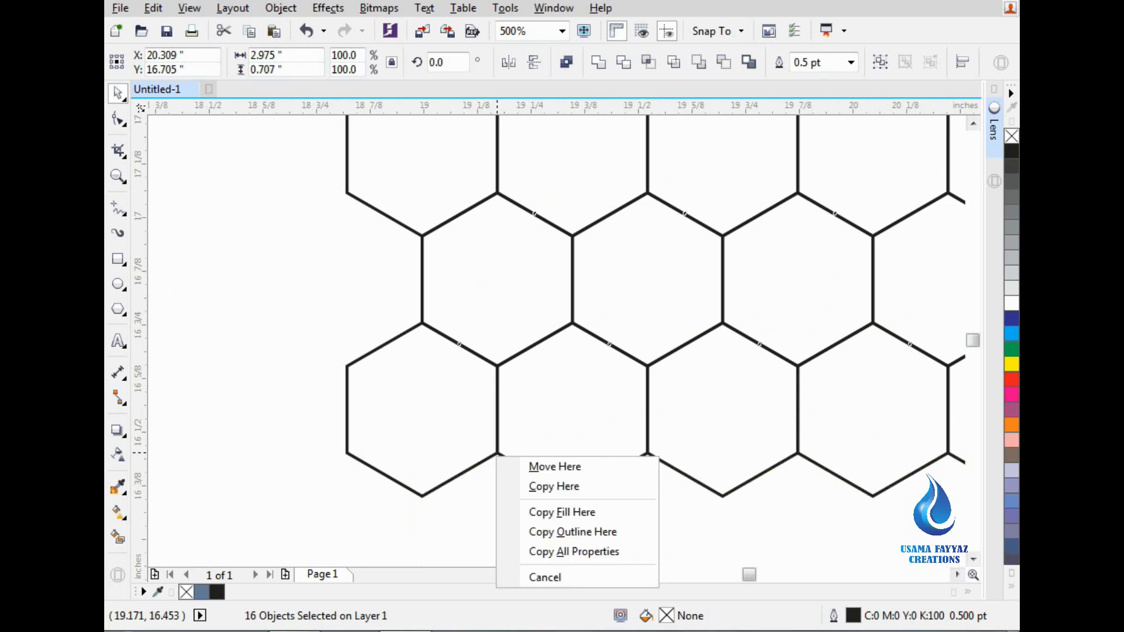
pyautogui.click(552, 484)
pyautogui.scroll(-5, 504, 481)
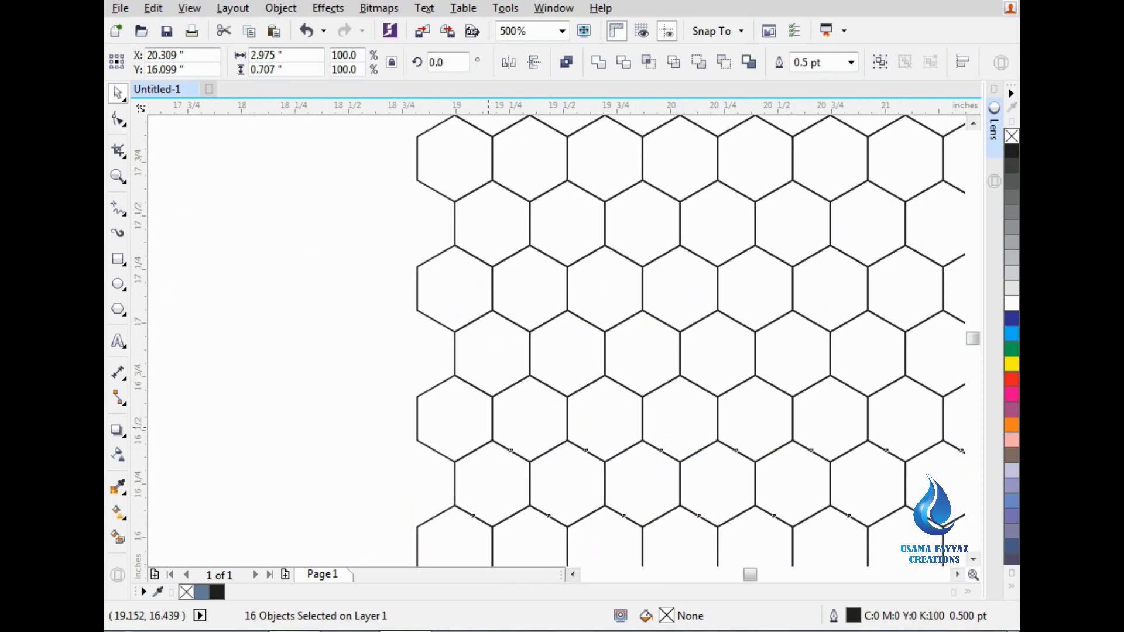
pyautogui.press('Escape')
# Draw a circle about 1.21 inches in diameter centred on a hexagon in the middle of the honeycomb grid
pyautogui.press('F7')
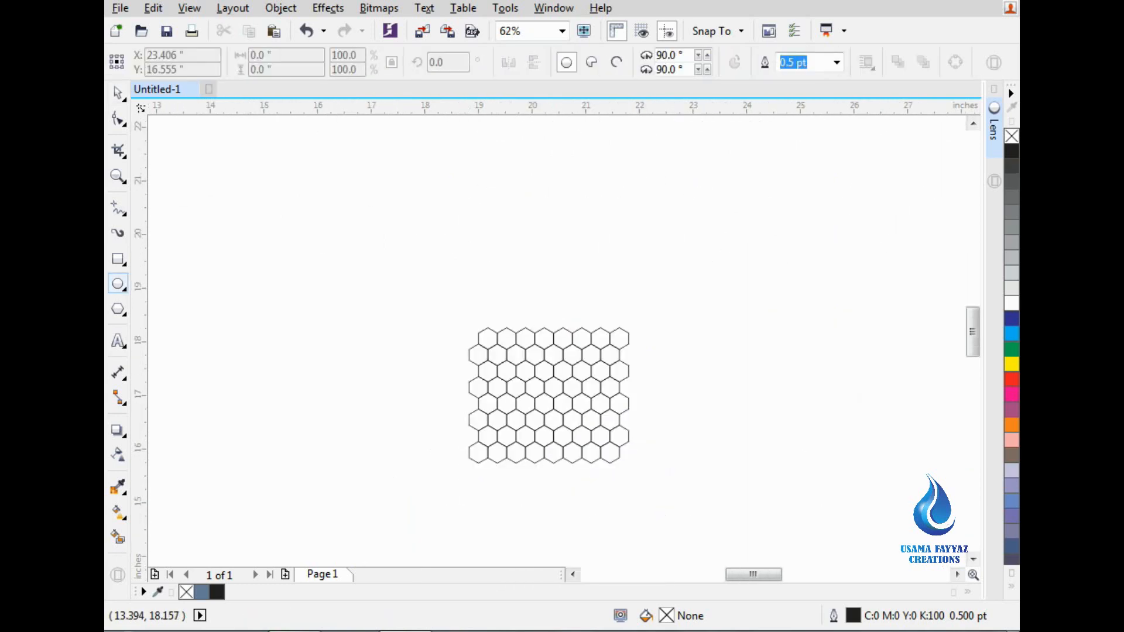
pyautogui.scroll(3, 527, 377)
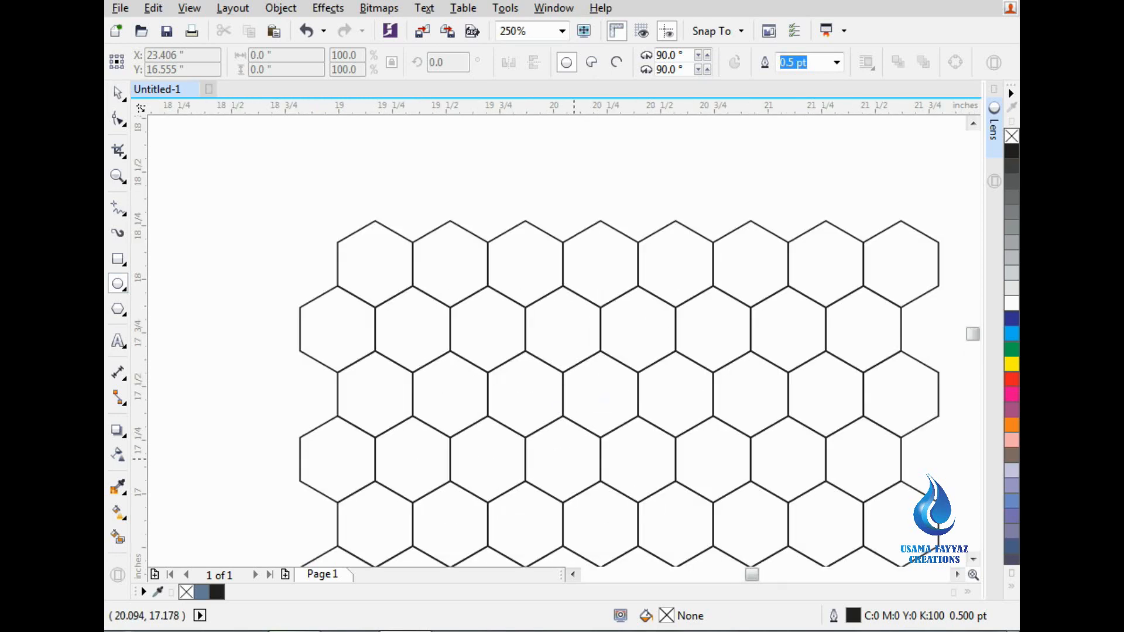
pyautogui.moveTo(640, 459); pyautogui.dragTo(751, 481)
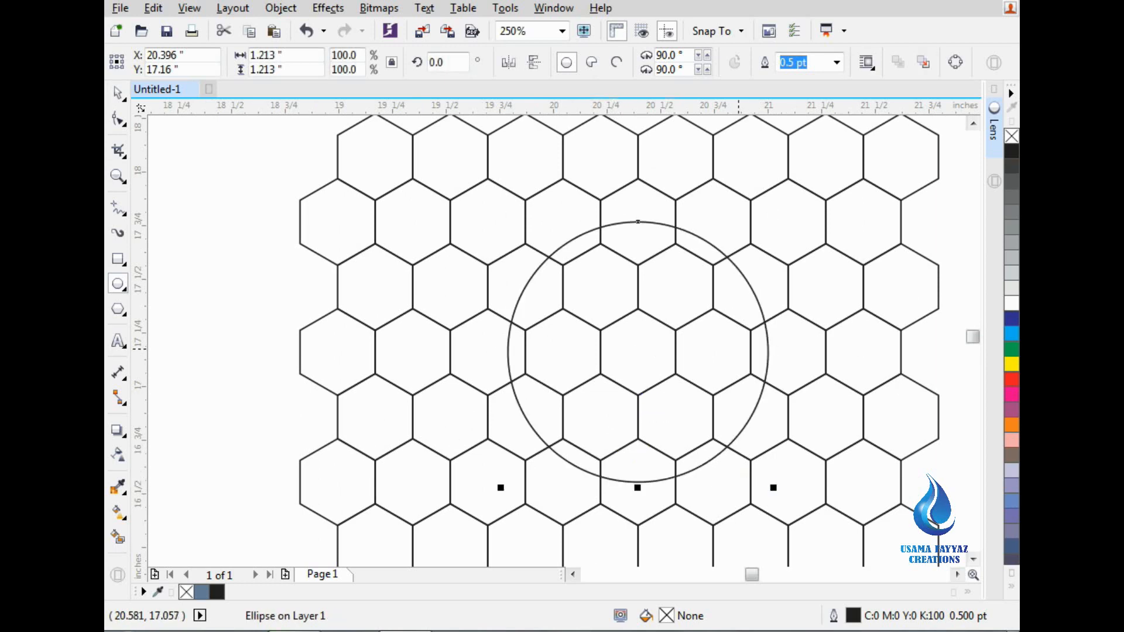
pyautogui.press('space')
# Apply a frozen Fish Eye lens with a rate of 80% to the circle
pyautogui.click(994, 126)
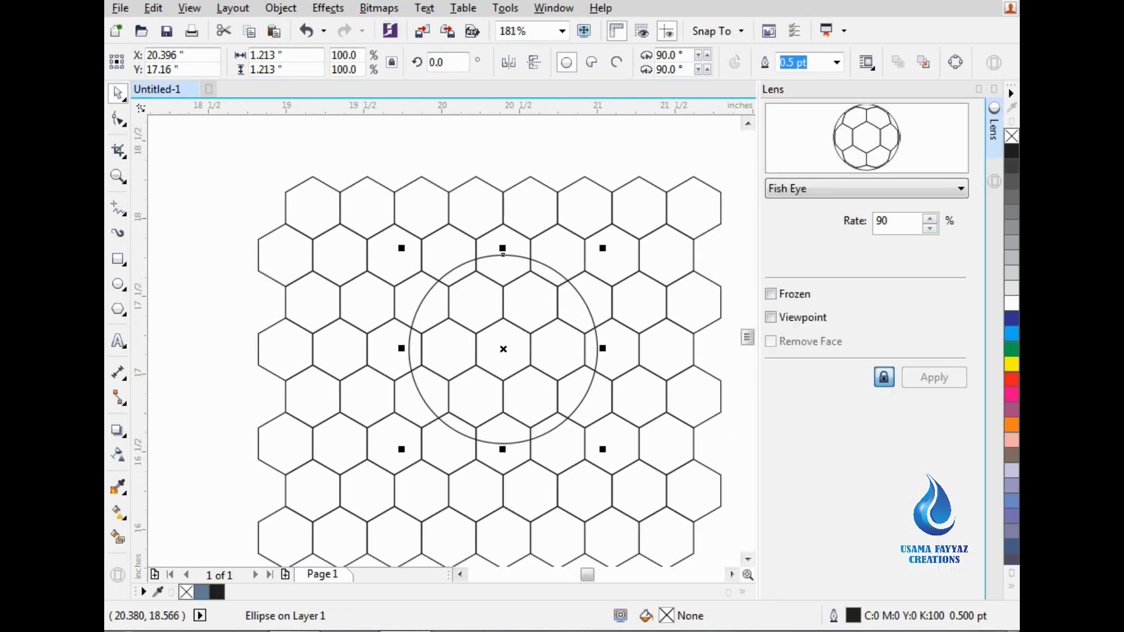
pyautogui.click(328, 7)
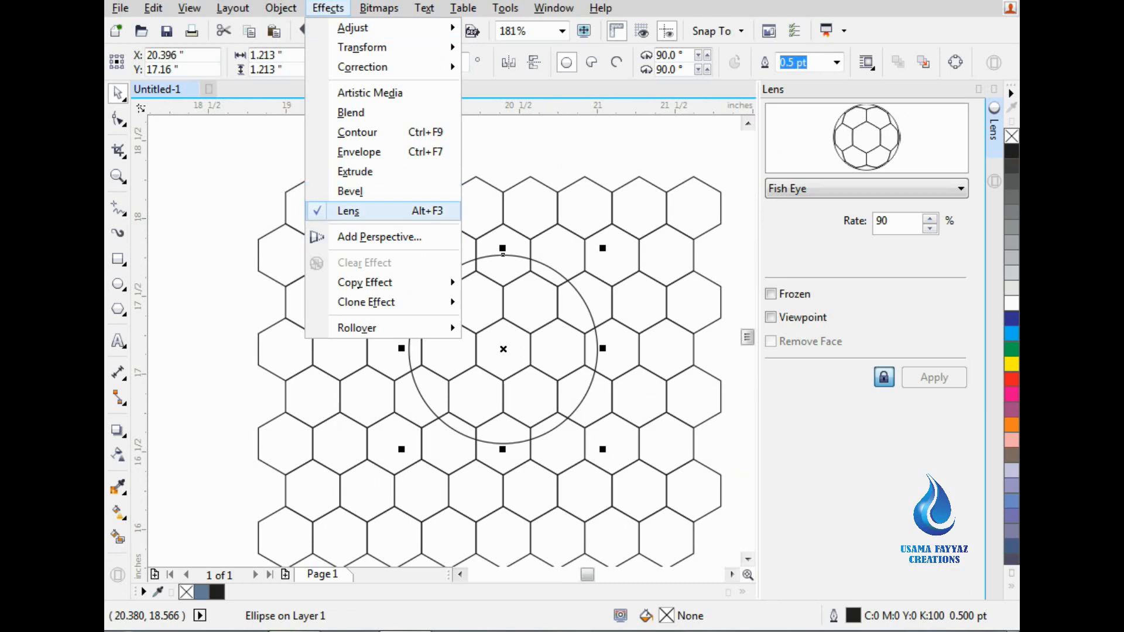
pyautogui.click(515, 351)
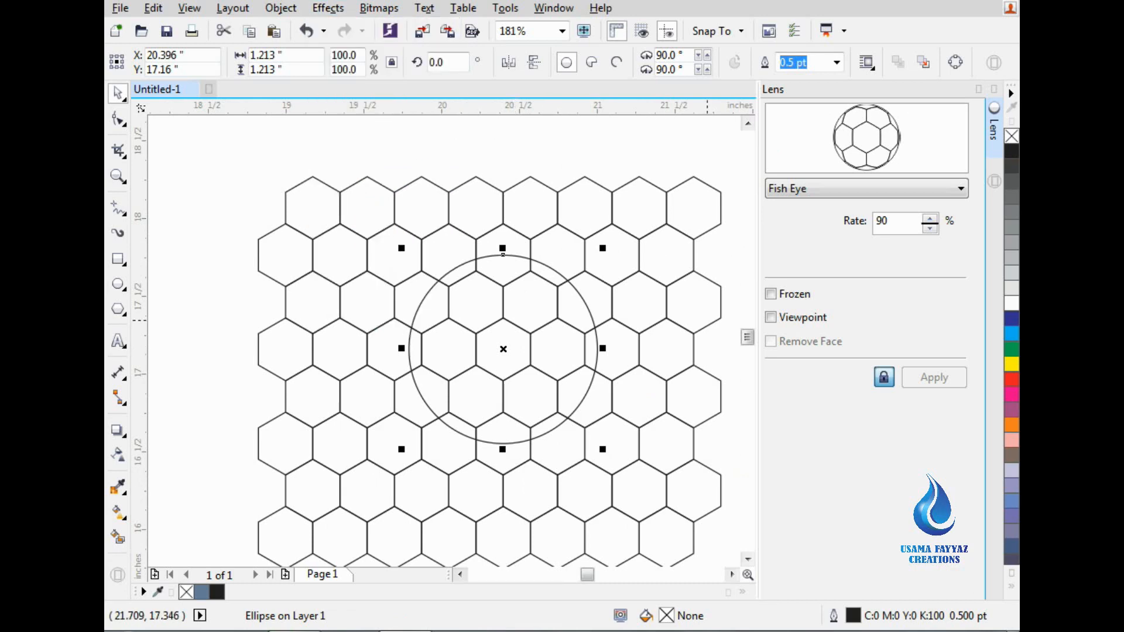
pyautogui.click(771, 294)
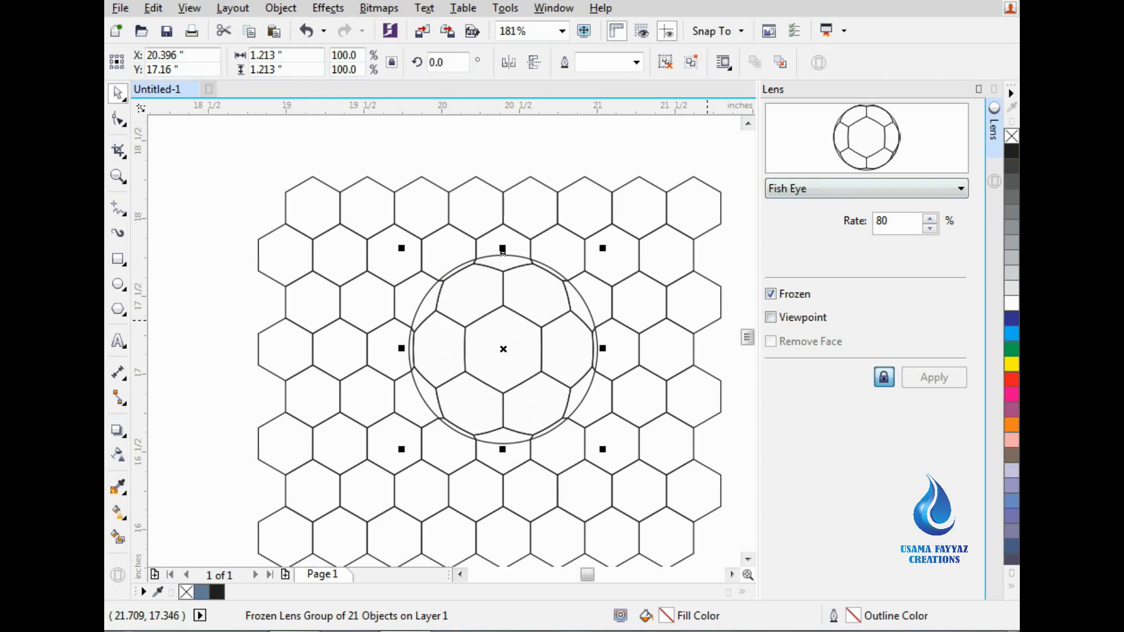
# Isolate the frozen football from the hexagon grid by deleting the grid, and place the football at about X 19.63, Y 17.16 inches
pyautogui.scroll(-2, 641, 361)
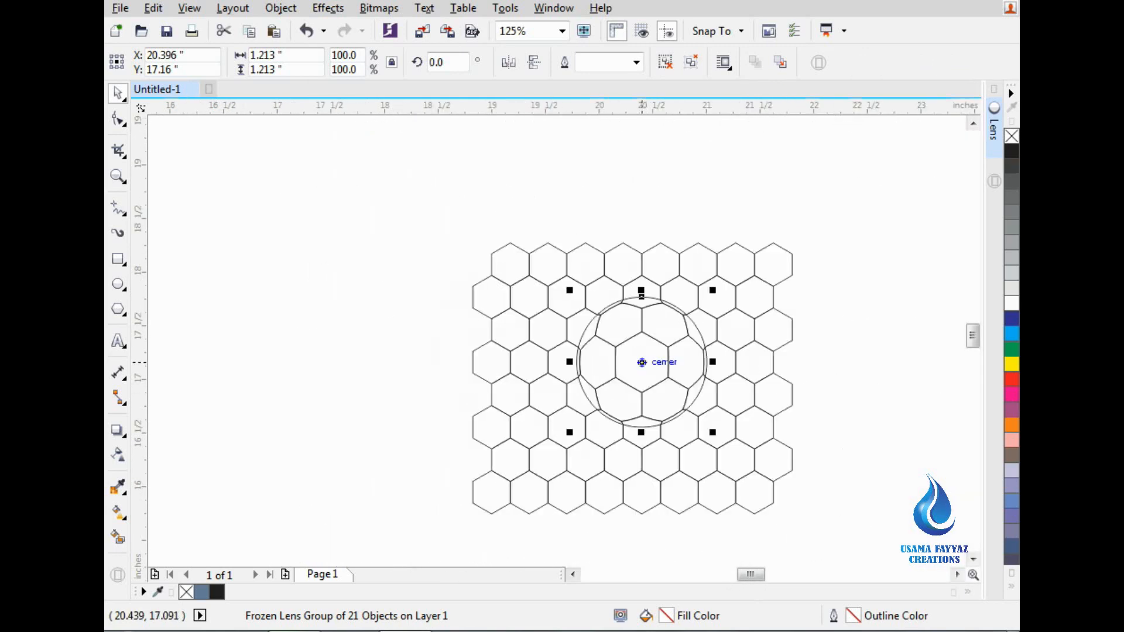
pyautogui.moveTo(642, 361); pyautogui.dragTo(308, 362)
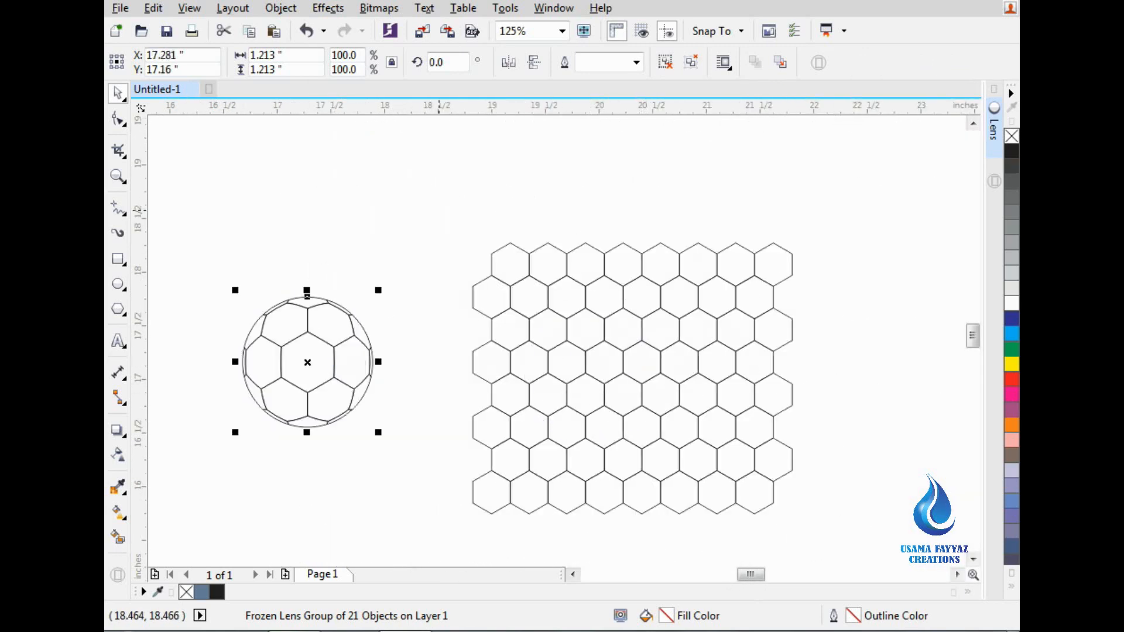
pyautogui.moveTo(439, 209); pyautogui.dragTo(884, 547)
pyautogui.press('Delete')
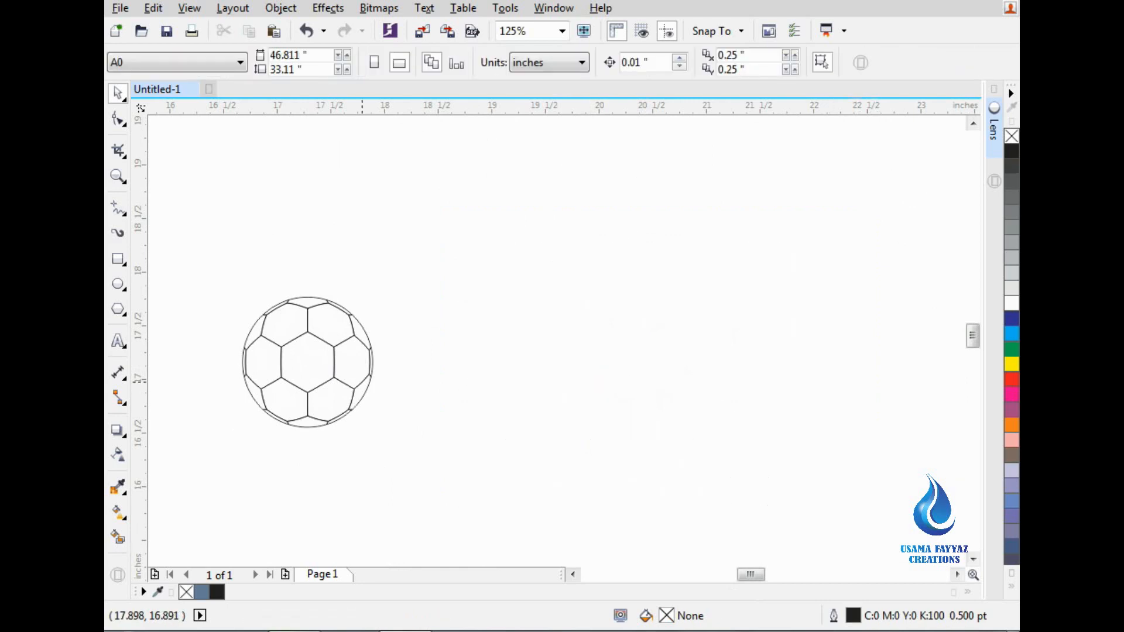
pyautogui.moveTo(309, 361); pyautogui.dragTo(560, 375)
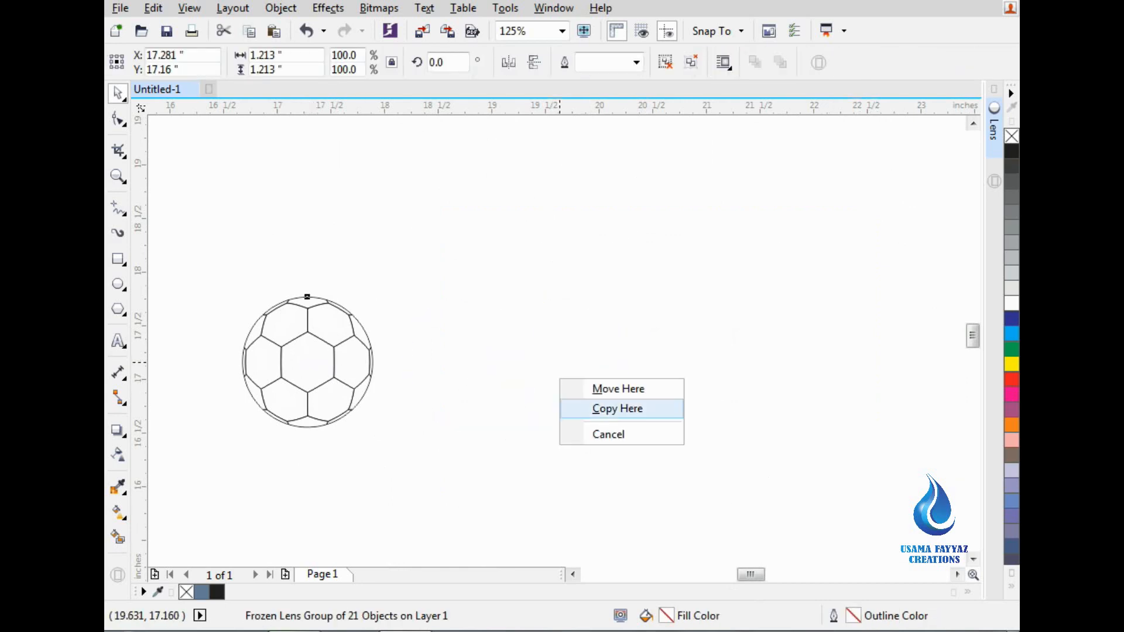
pyautogui.click(611, 388)
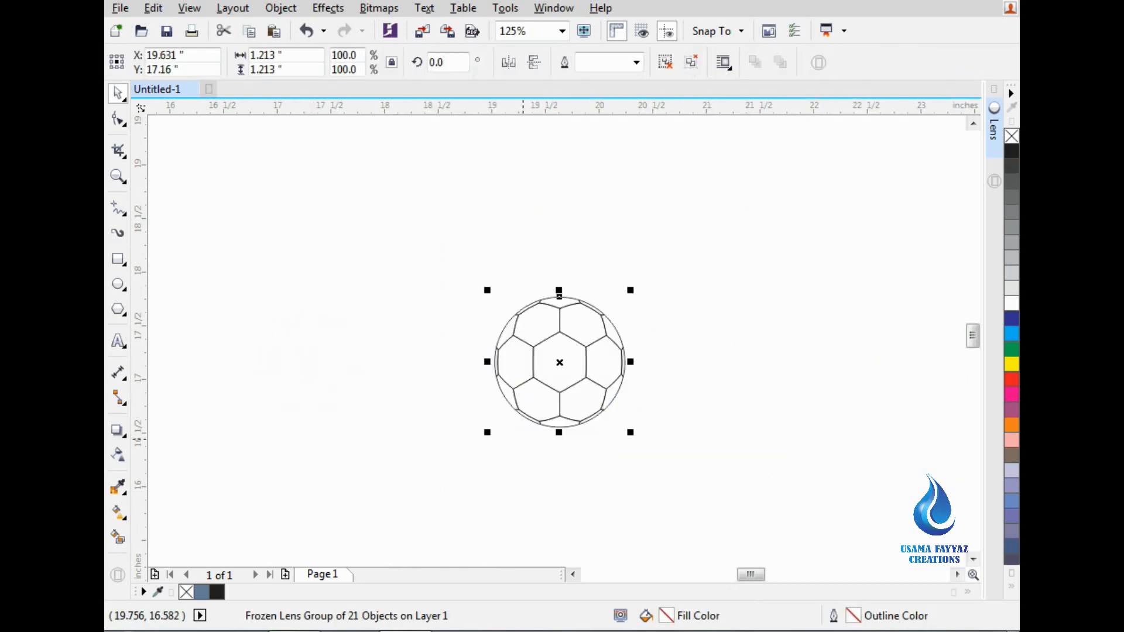
# Smart-fill the football's central hexagon and the six panels around it with blue-grey (C40 M20 Y0 K40) and a 0.5 pt black outline
pyautogui.click(117, 537)
pyautogui.scroll(3, 597, 349)
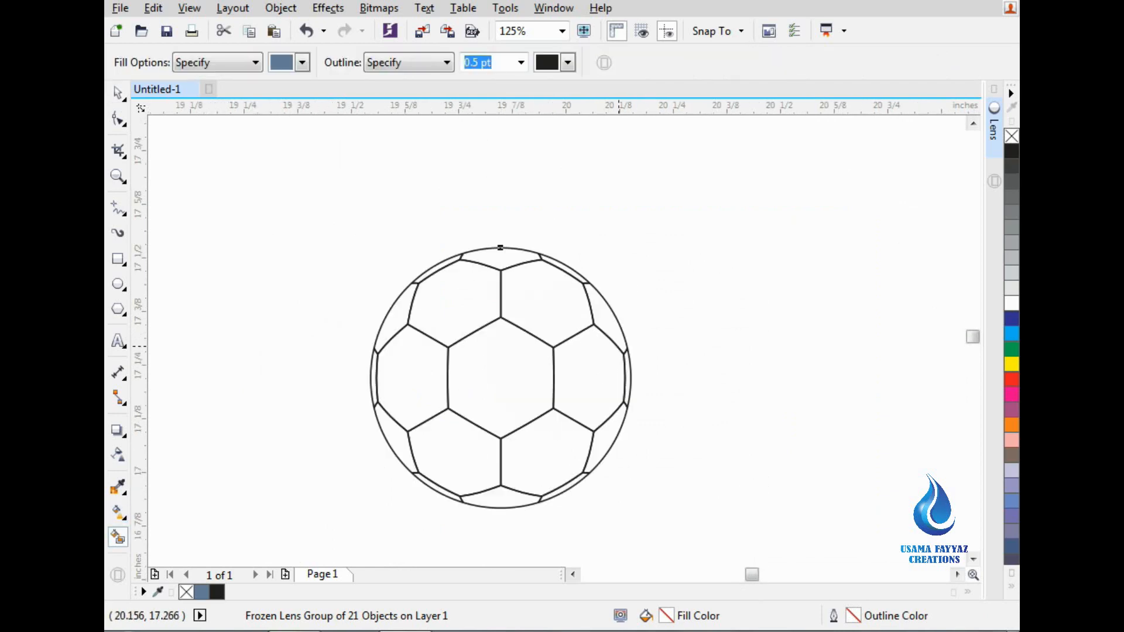
pyautogui.click(508, 352)
pyautogui.click(497, 297)
pyautogui.click(585, 459)
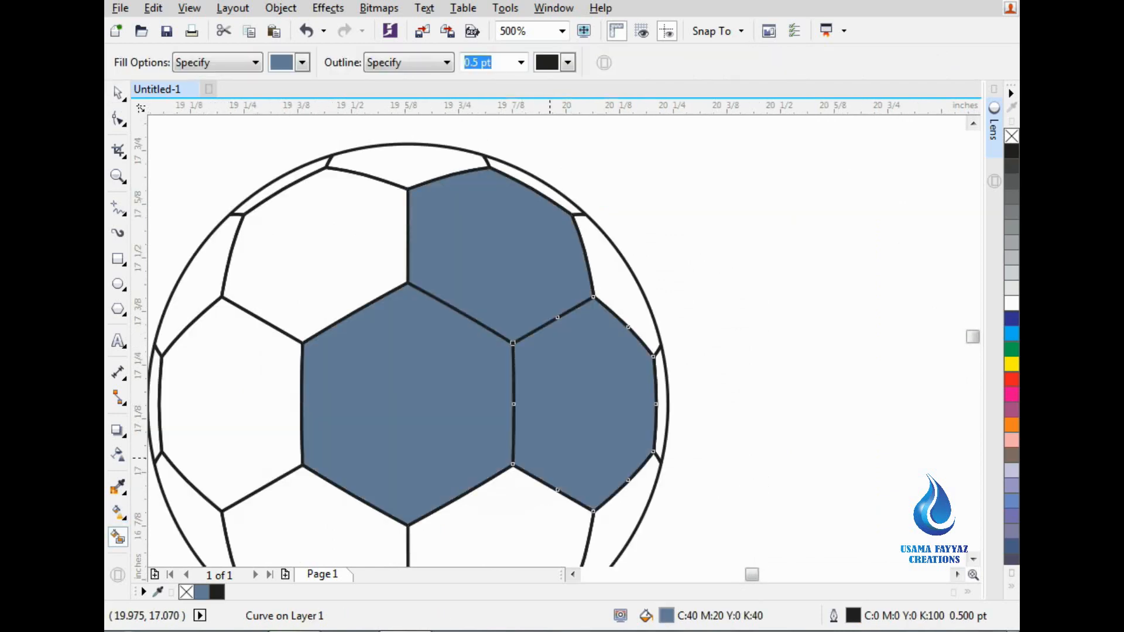
pyautogui.click(478, 503)
pyautogui.click(334, 511)
pyautogui.click(276, 457)
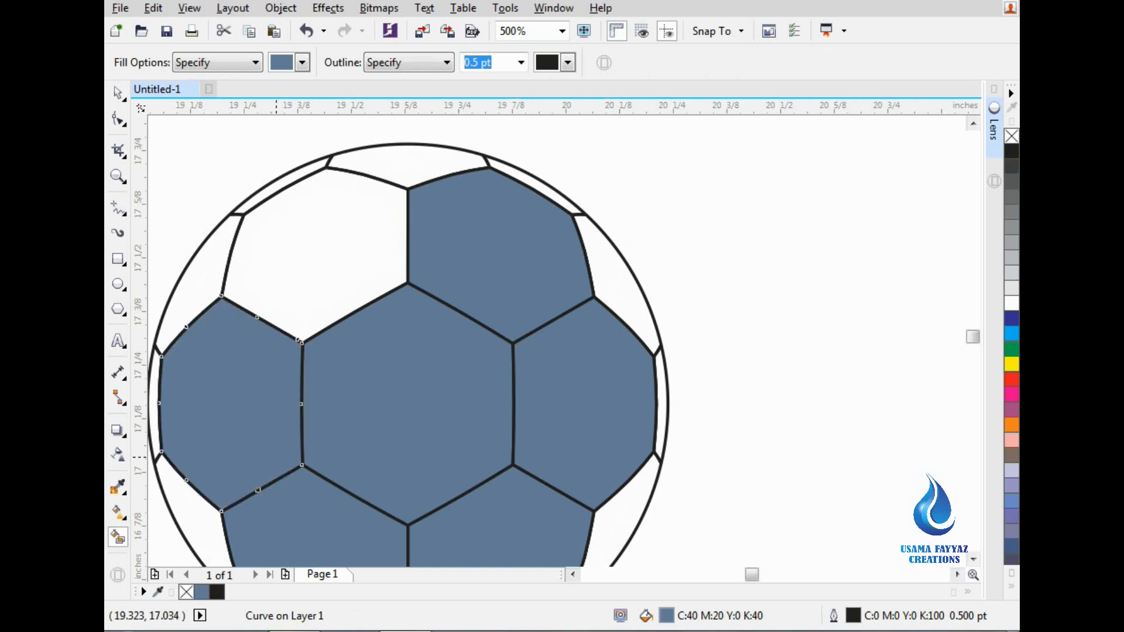
pyautogui.click(327, 273)
# Smart-fill the six larger edge panels around the football's rim with the same blue-grey and 0.5 pt black outline
pyautogui.click(401, 157)
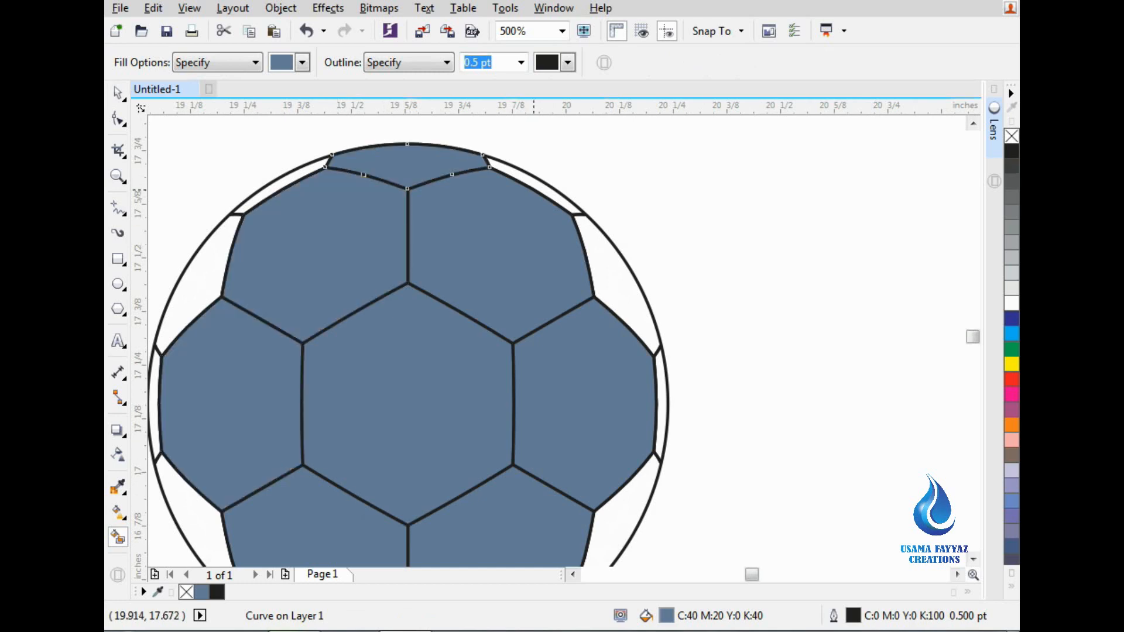
pyautogui.click(607, 262)
pyautogui.click(629, 496)
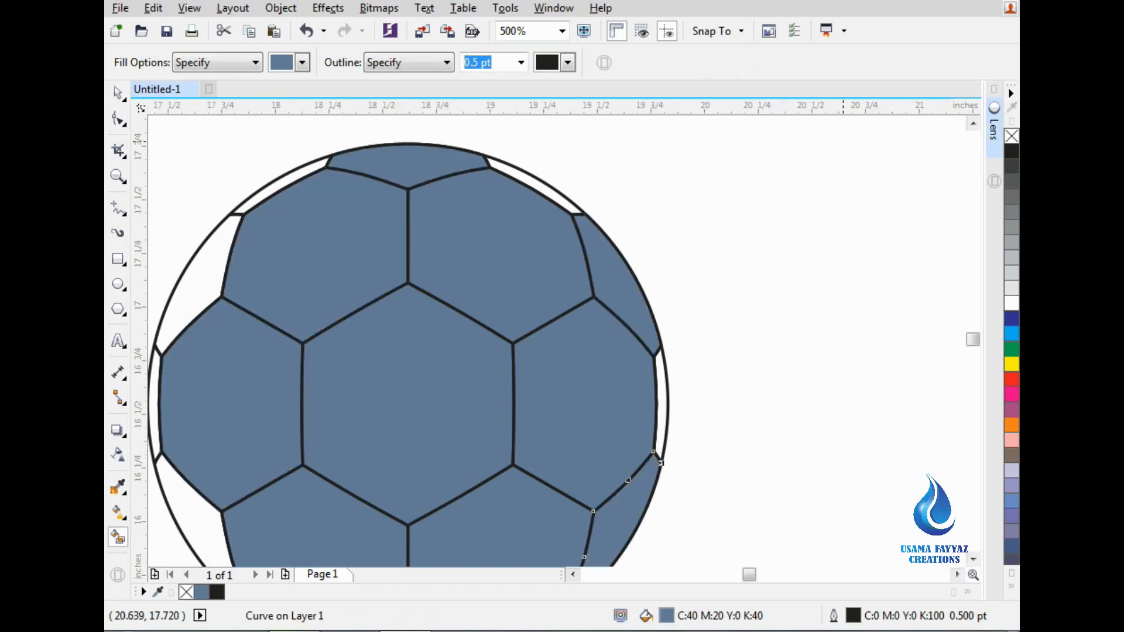
pyautogui.scroll(-1, 843, 142)
pyautogui.click(646, 388)
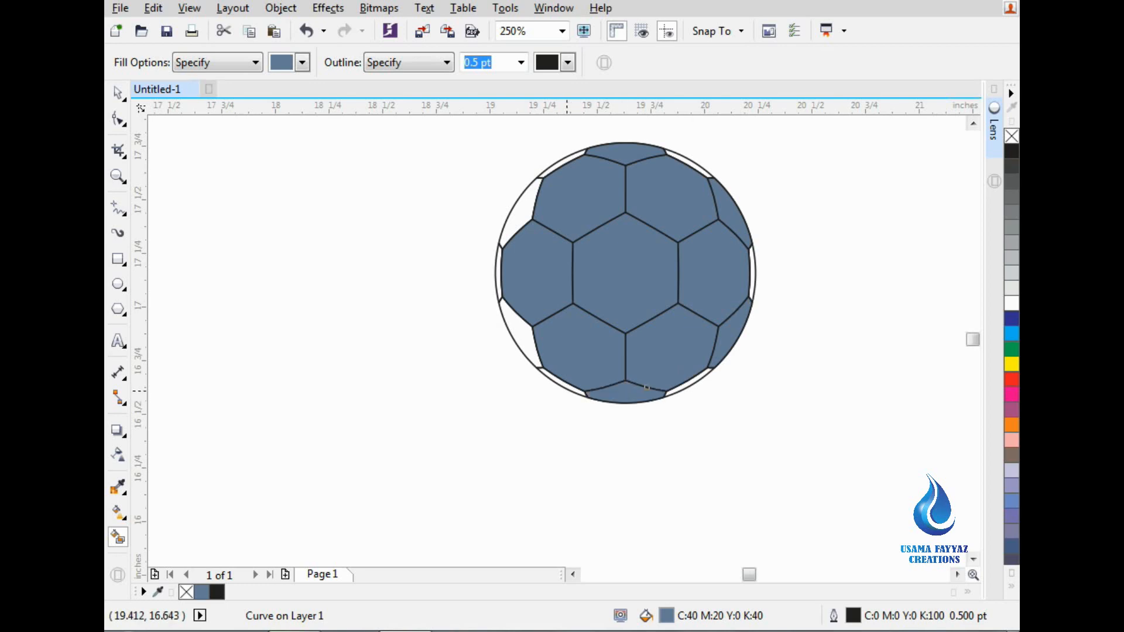
pyautogui.click(536, 349)
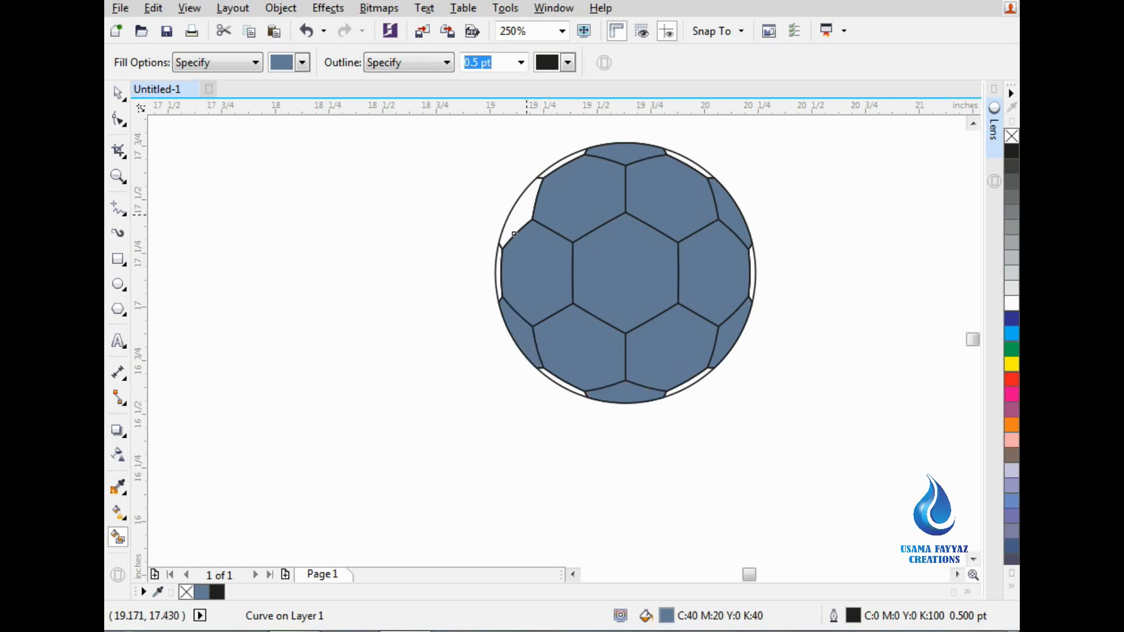
pyautogui.click(527, 216)
# Smart-fill the six narrow slivers along the football's rim with blue-grey (C40 M20 Y0 K40) and a 0.5 pt black outline
pyautogui.scroll(2, 550, 199)
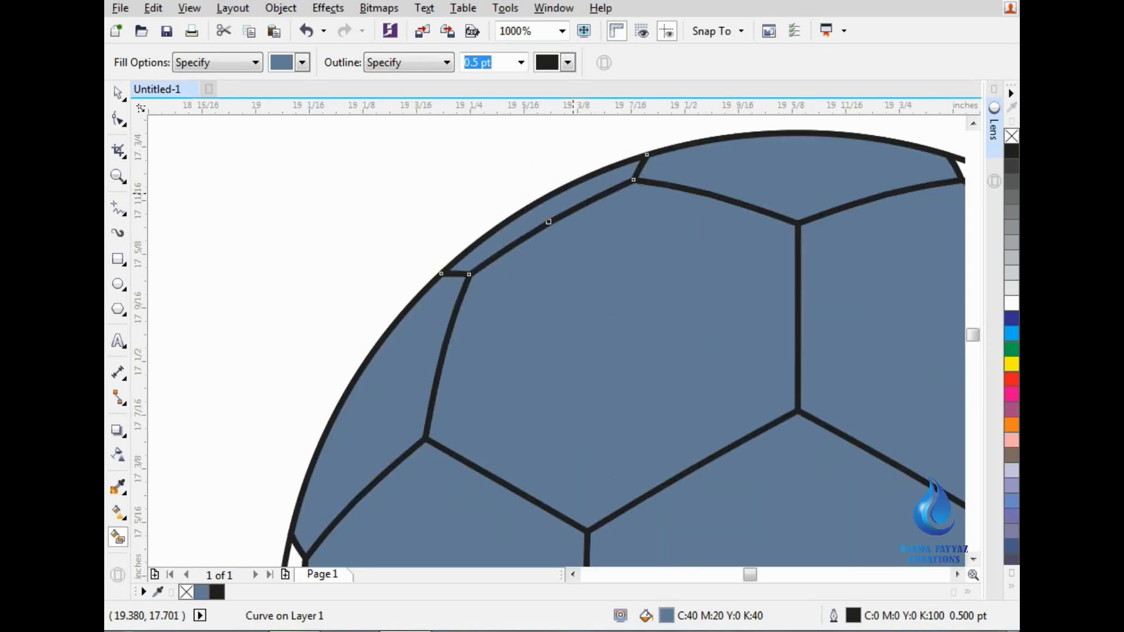
pyautogui.scroll(-1, 573, 193)
pyautogui.click(742, 225)
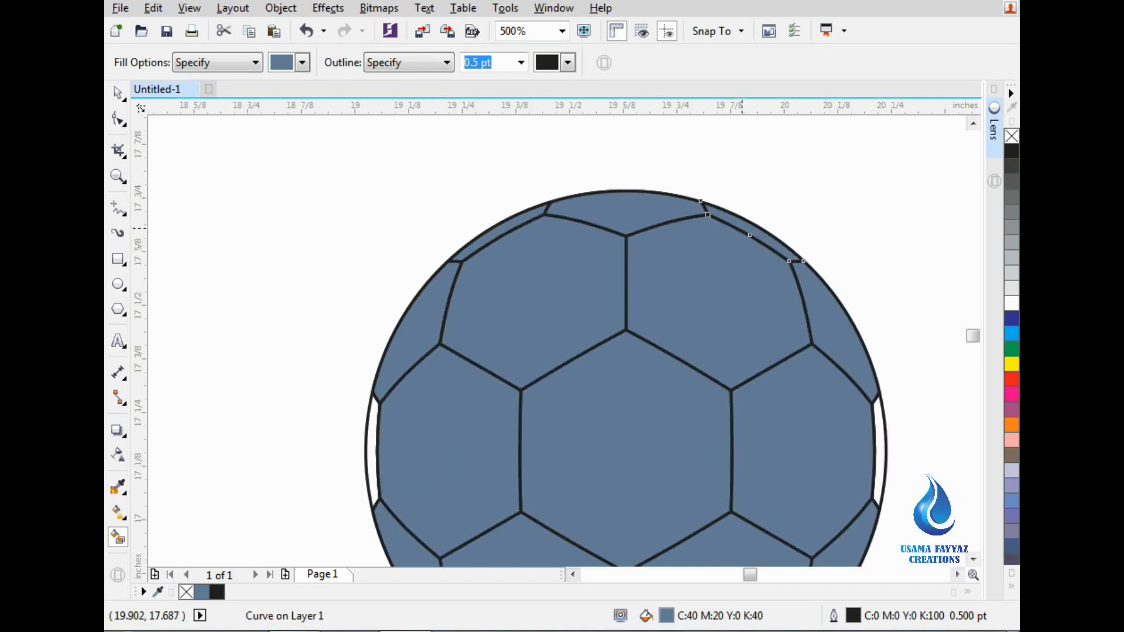
pyautogui.click(881, 434)
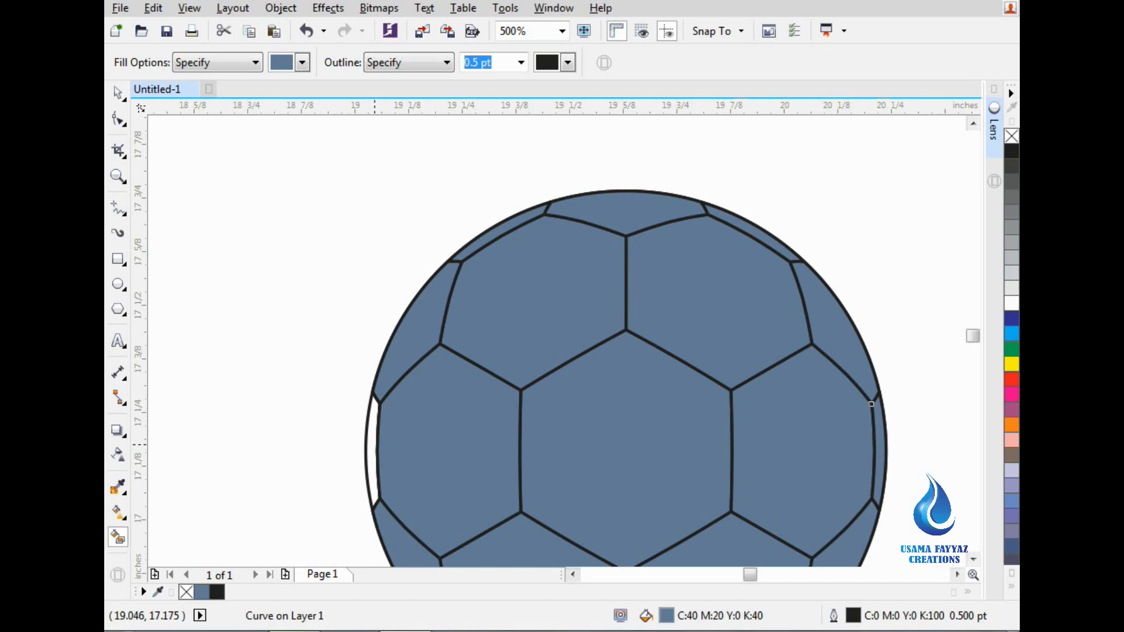
pyautogui.click(373, 446)
pyautogui.scroll(-2, 510, 319)
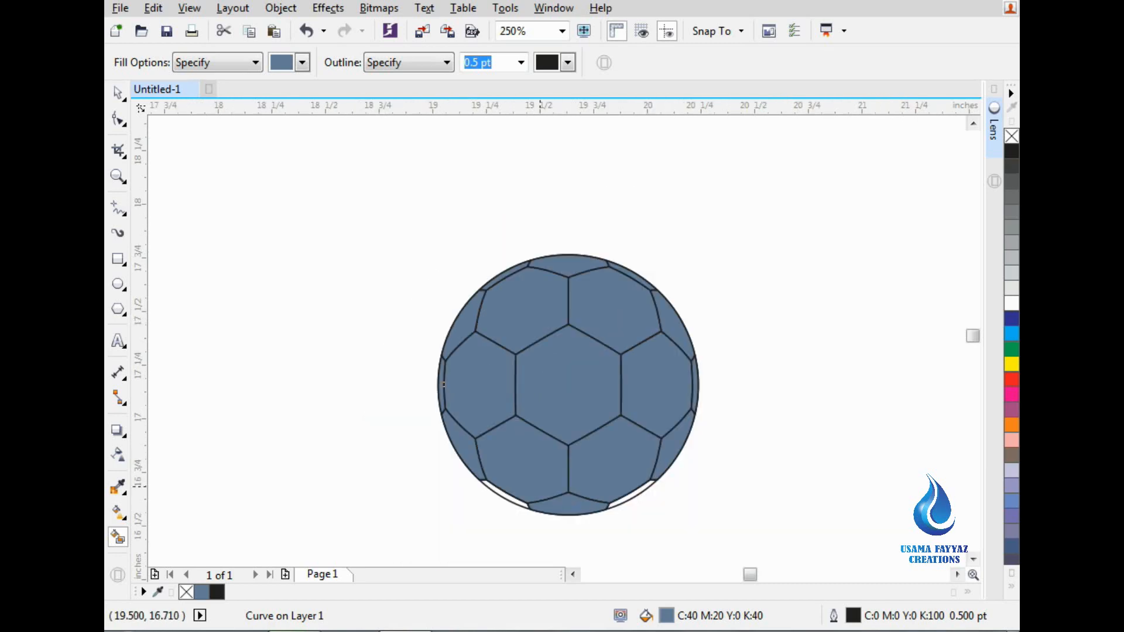
pyautogui.scroll(2, 508, 495)
pyautogui.click(514, 476)
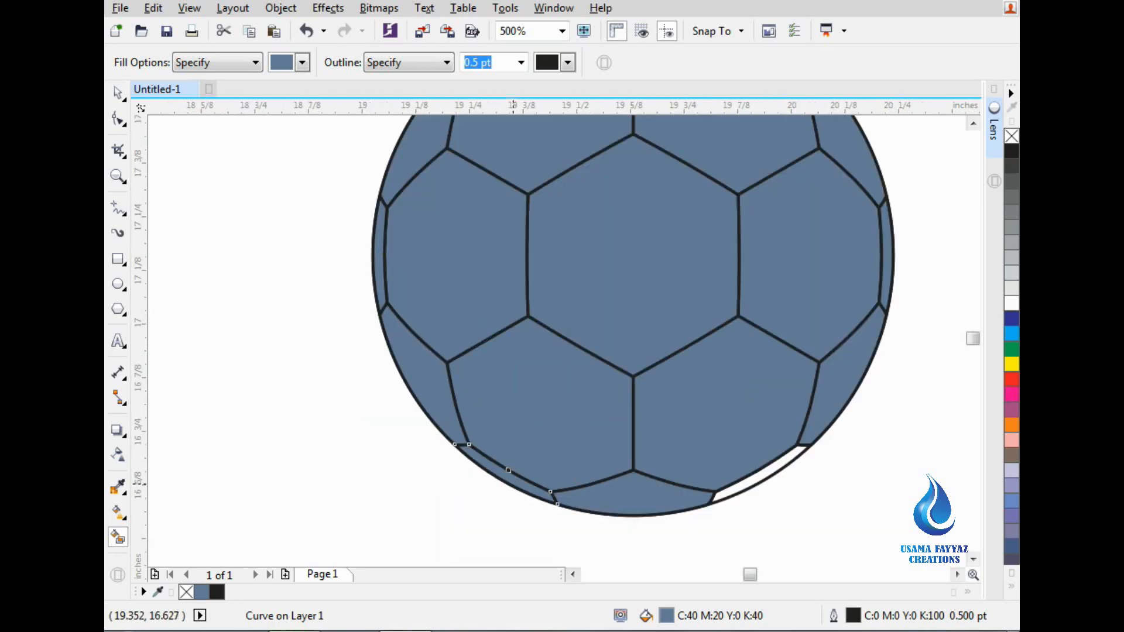
pyautogui.click(755, 475)
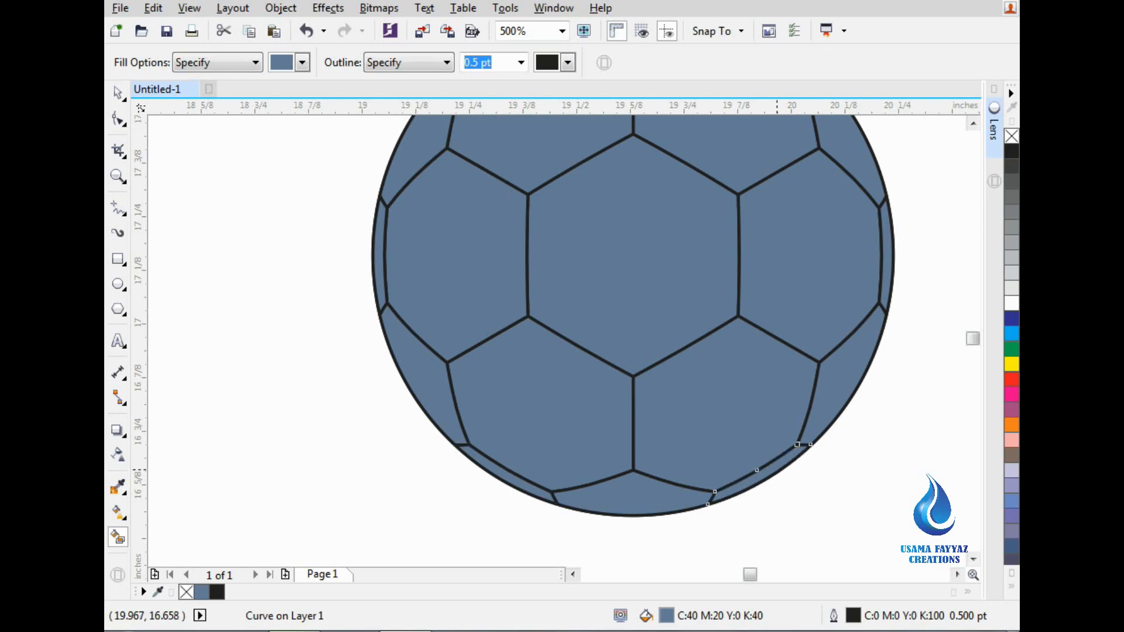
pyautogui.scroll(-2, 644, 419)
# Temporarily cut the lower-right rim sliver to reach the frozen lens group, move the group to about X 18.09, Y 17.16 inches, and restore the sliver
pyautogui.press('space')
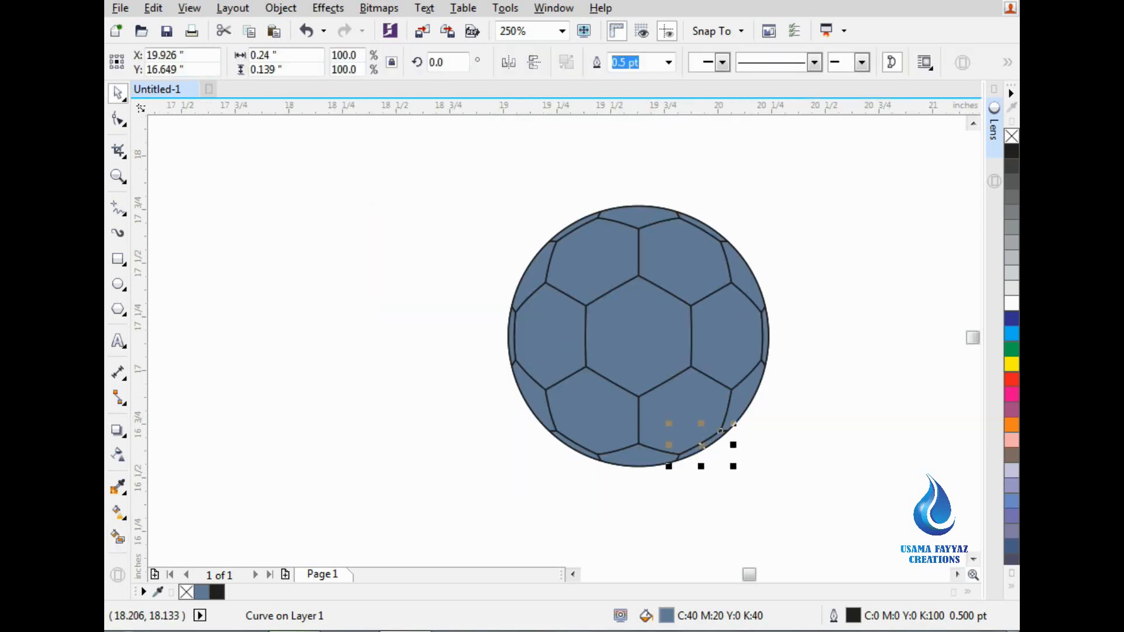
pyautogui.press('Delete')
pyautogui.click(705, 446)
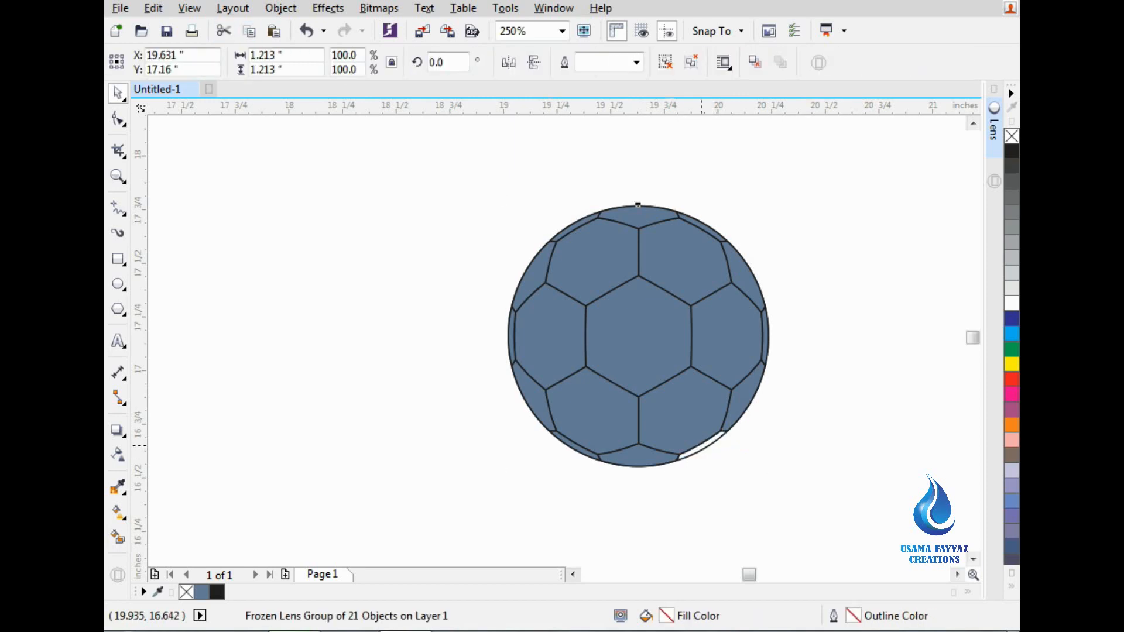
pyautogui.moveTo(705, 447); pyautogui.dragTo(375, 448)
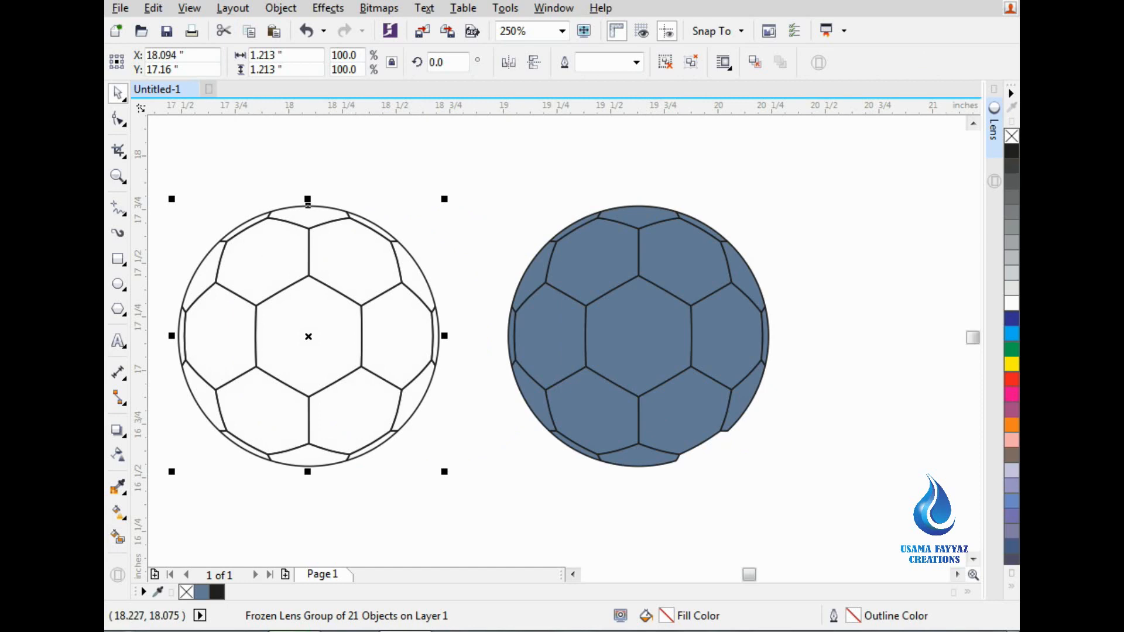
pyautogui.click(273, 31)
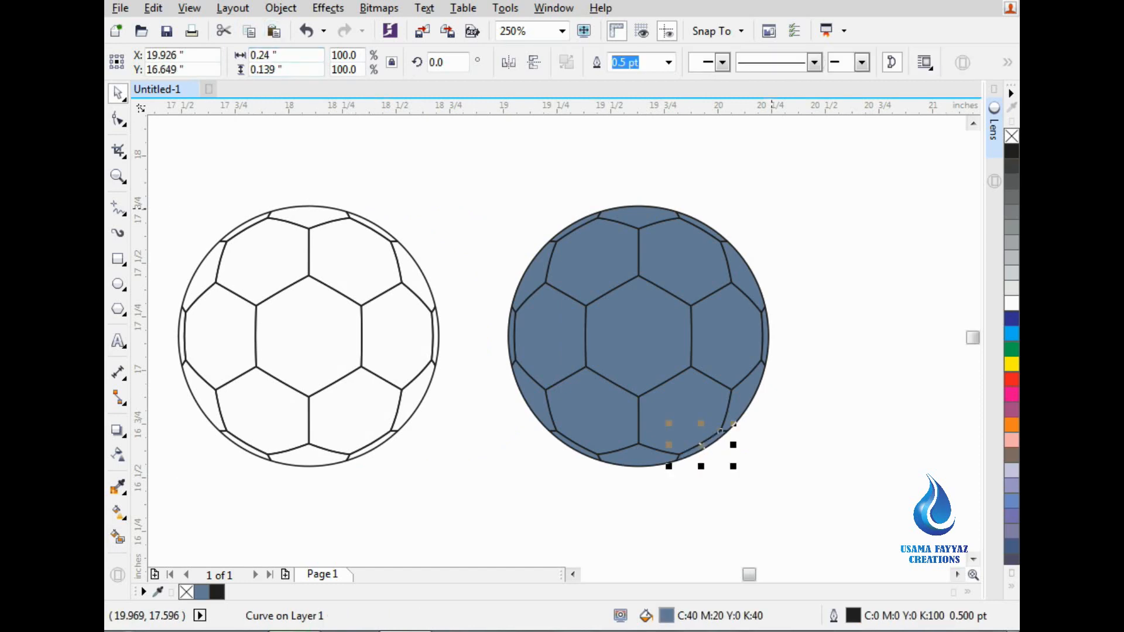
# Duplicate all the filled football panels to about X 20.93, Y 17.16 inches and remove the fill from the copy
pyautogui.moveTo(843, 180); pyautogui.dragTo(476, 484)
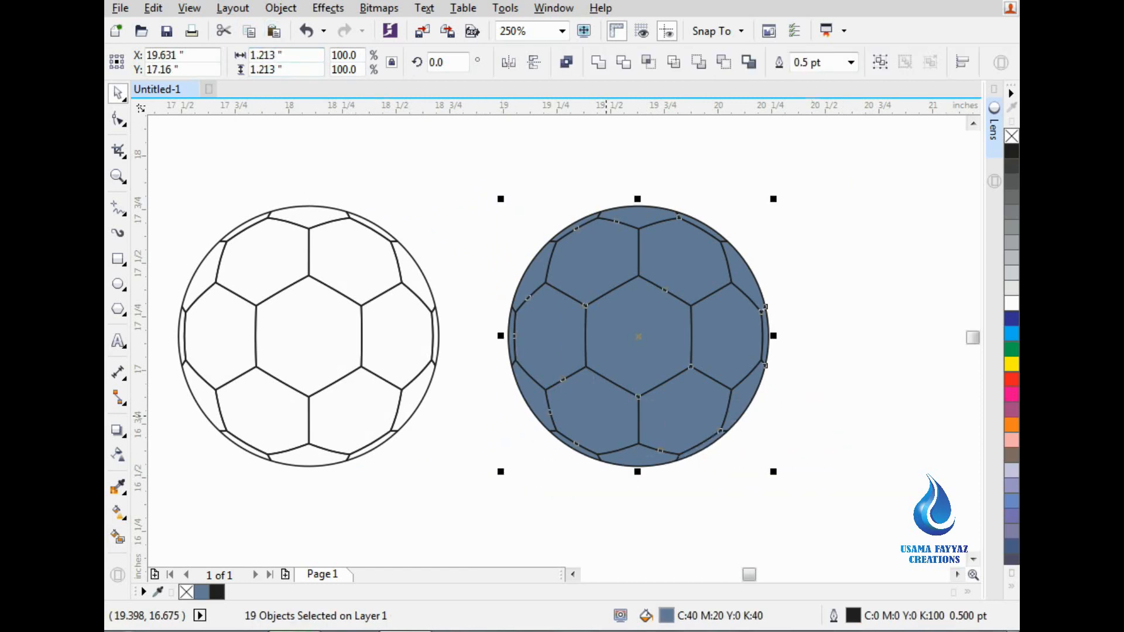
pyautogui.scroll(-1, 586, 347)
pyautogui.scroll(1, 661, 341)
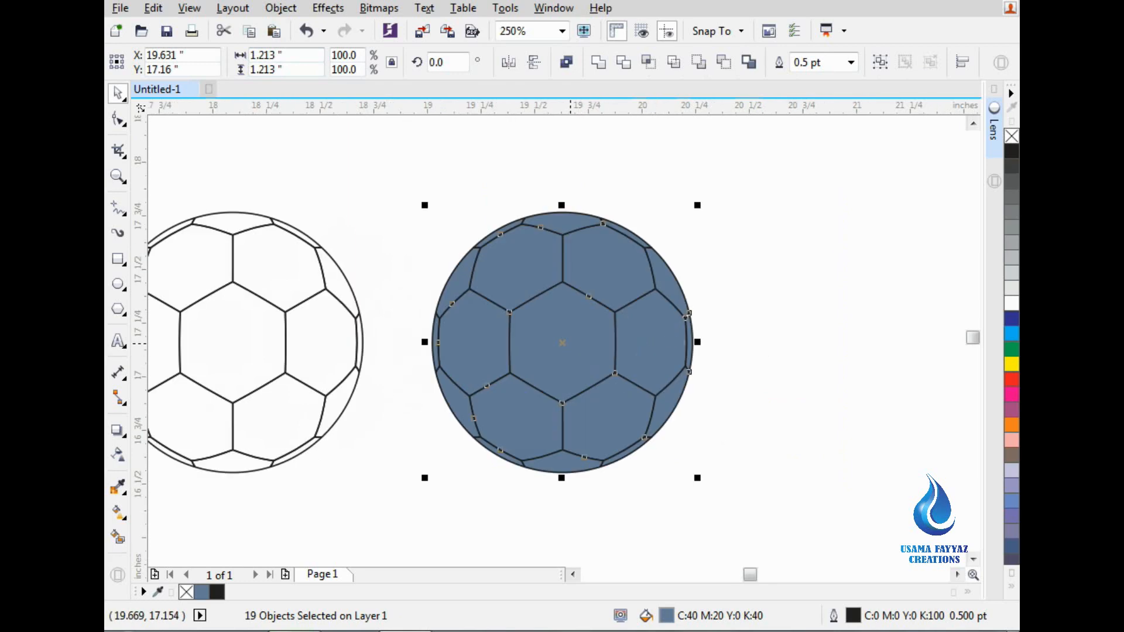
pyautogui.moveTo(570, 343); pyautogui.dragTo(842, 346)
pyautogui.click(890, 374)
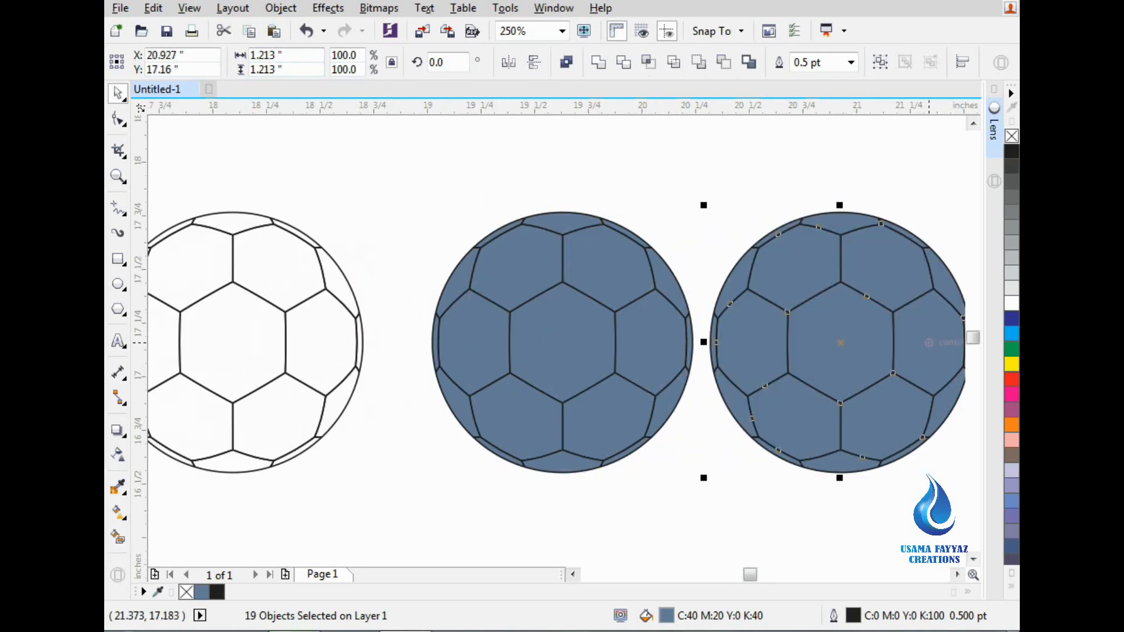
pyautogui.click(1012, 136)
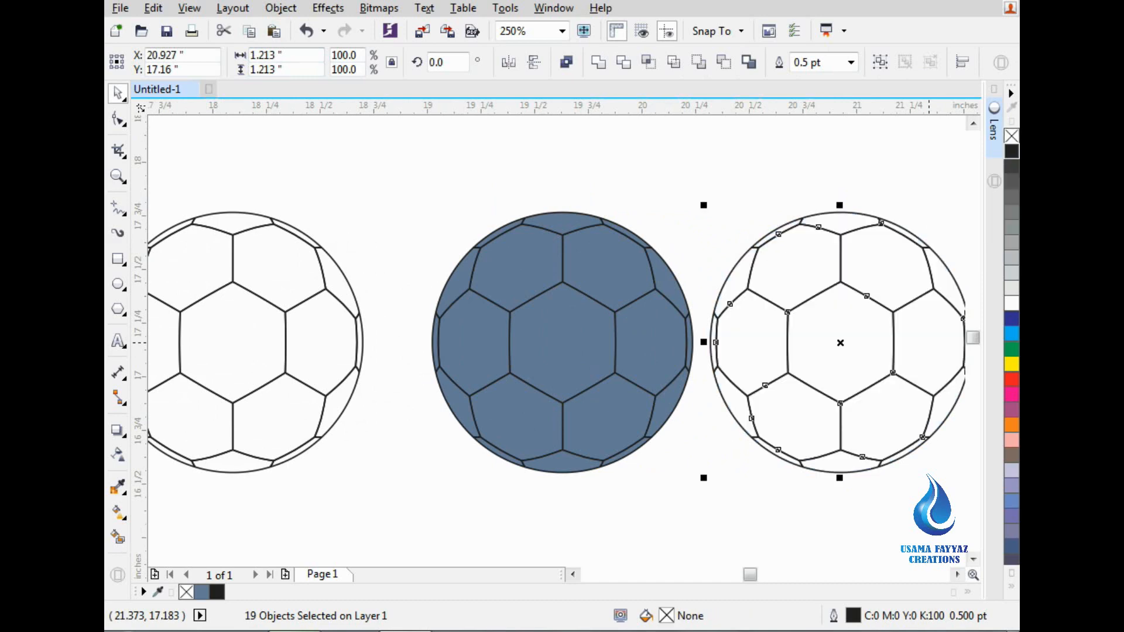
# Combine the unfilled football panels into a single curve and set its outline width to 2.0 pt
pyautogui.scroll(-1, 267, 395)
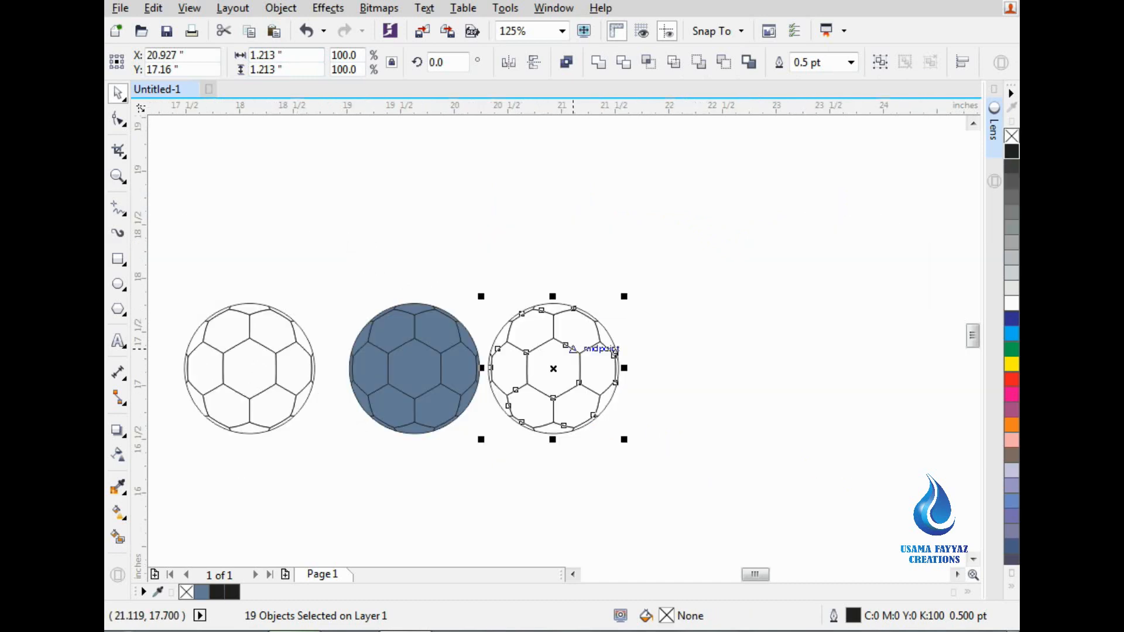
pyautogui.scroll(1, 552, 387)
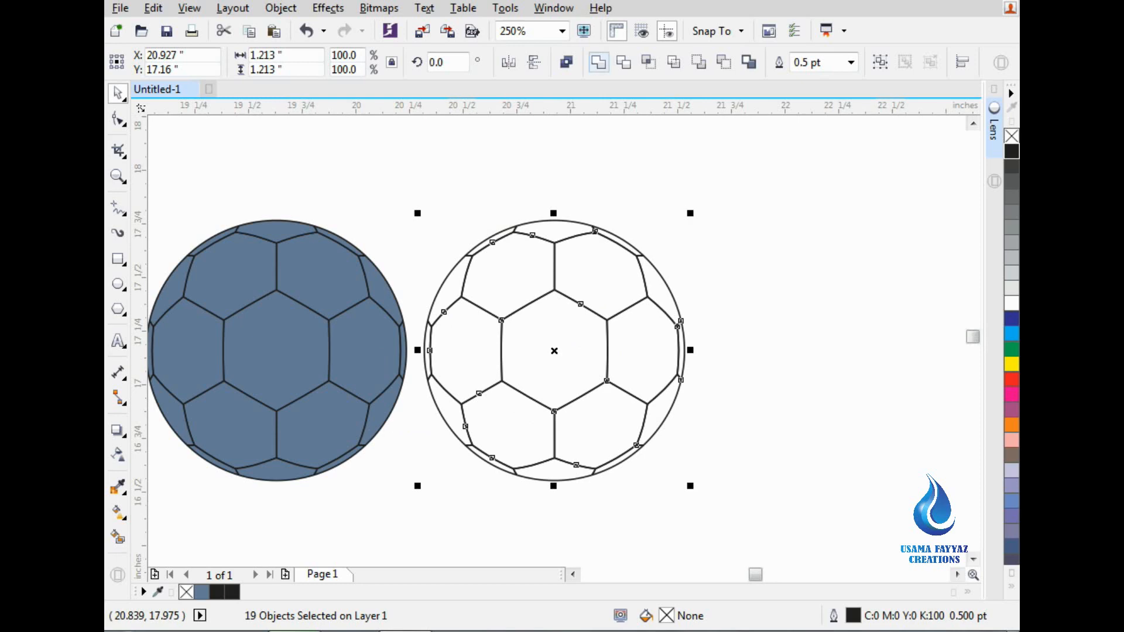
pyautogui.hotkey('ctrl', 'l')
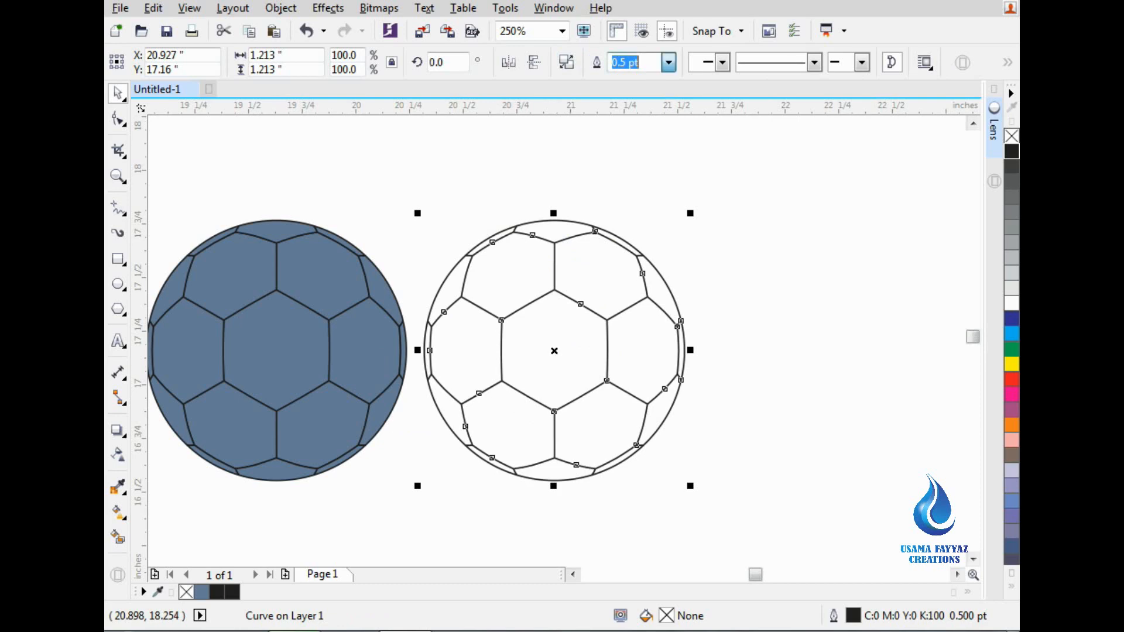
pyautogui.click(668, 62)
pyautogui.click(623, 107)
pyautogui.click(668, 62)
pyautogui.click(623, 160)
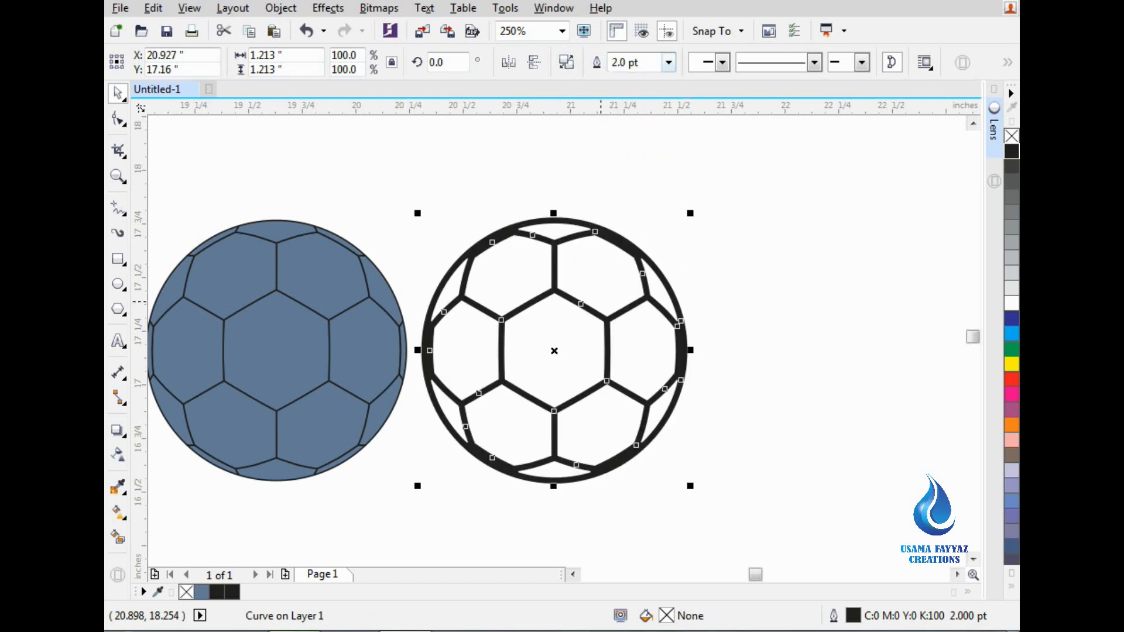
# Convert the combined curve's outline to an object and give it no fill and a black dashed hairline outline
pyautogui.scroll(2, 632, 326)
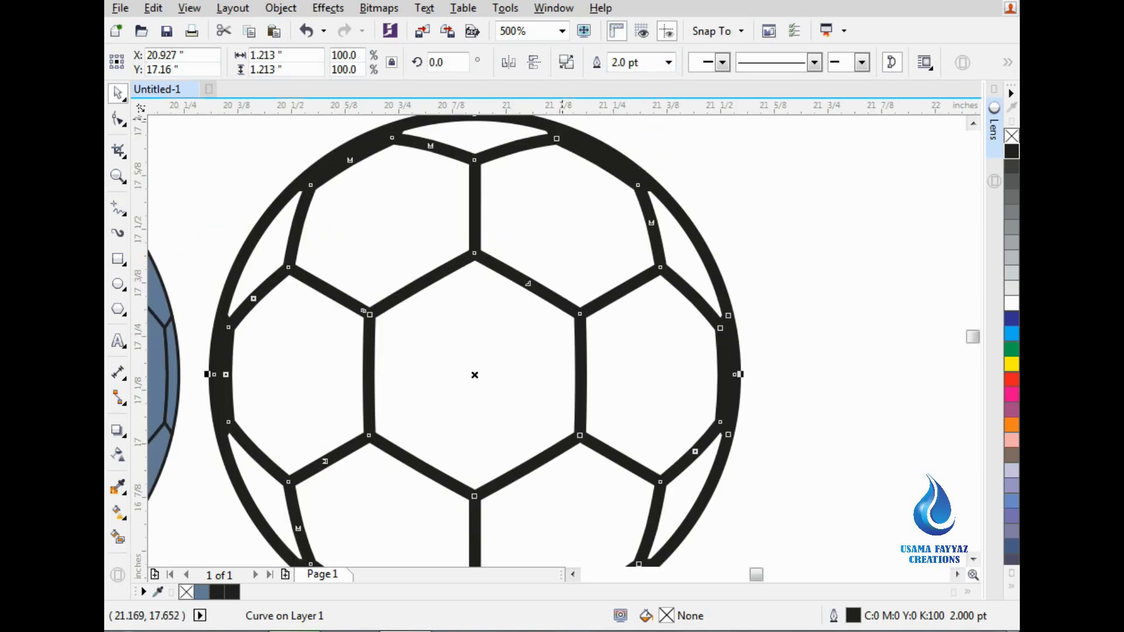
pyautogui.click(280, 8)
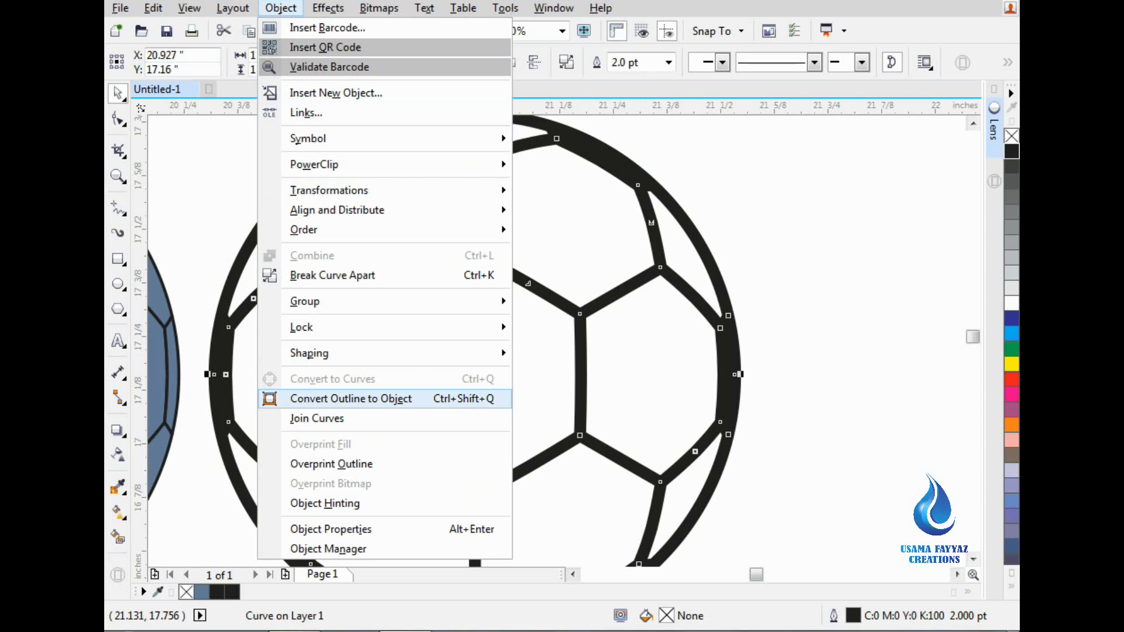
pyautogui.click(351, 398)
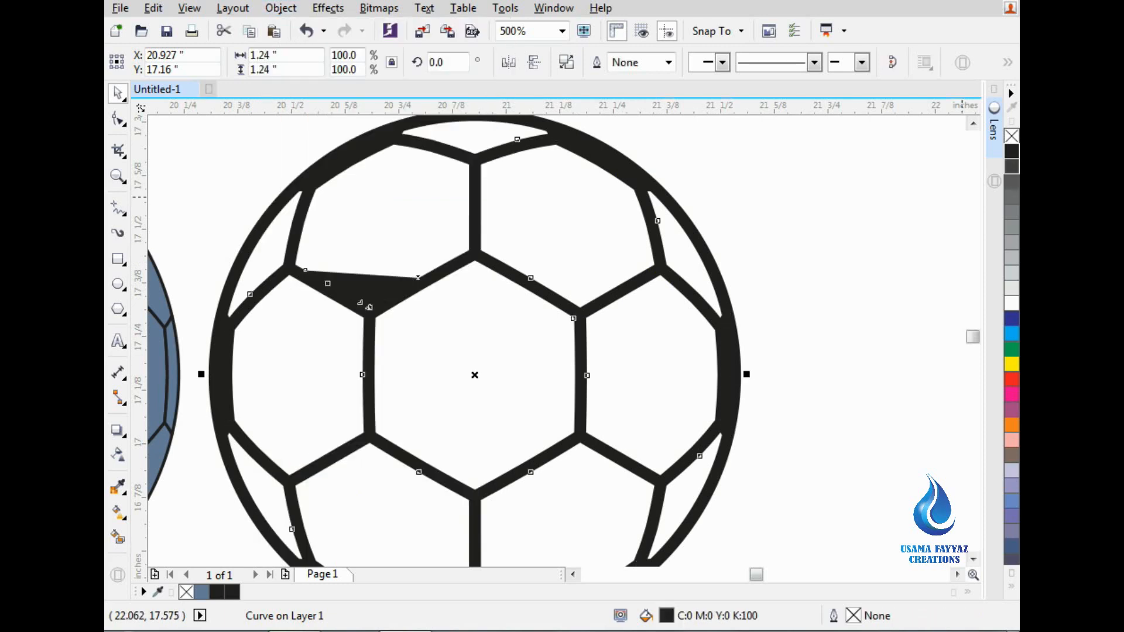
pyautogui.click(1011, 135)
pyautogui.rightClick(1011, 151)
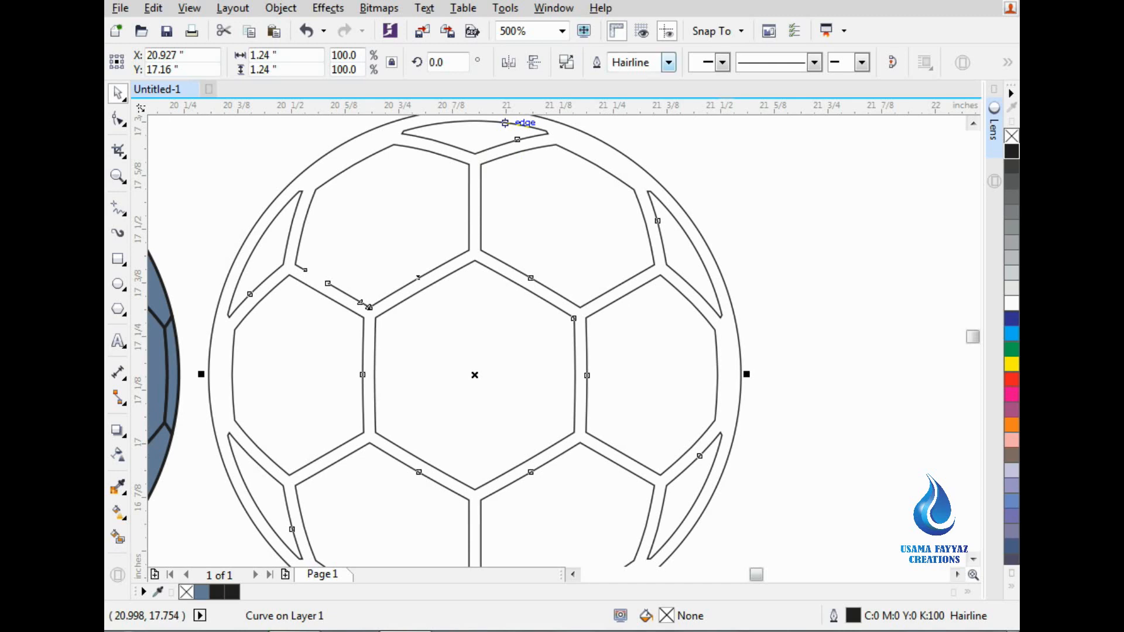
pyautogui.click(814, 62)
pyautogui.click(799, 251)
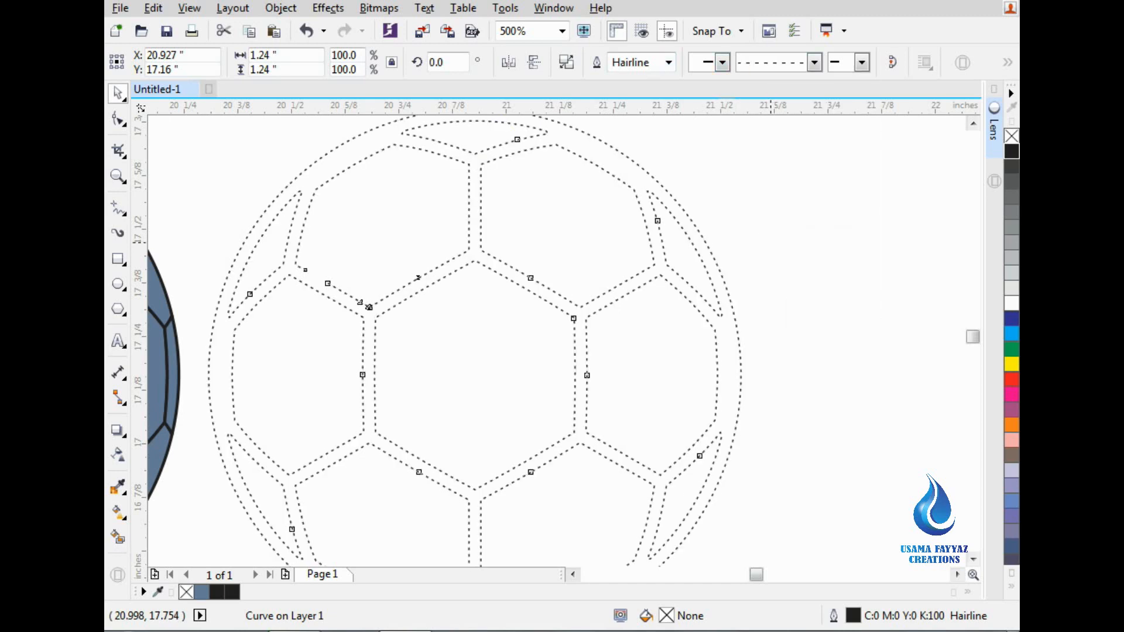
# Close the gap in the dashed curve by joining its two open end nodes near the central hexagon's upper-left corner
pyautogui.scroll(1, 289, 274)
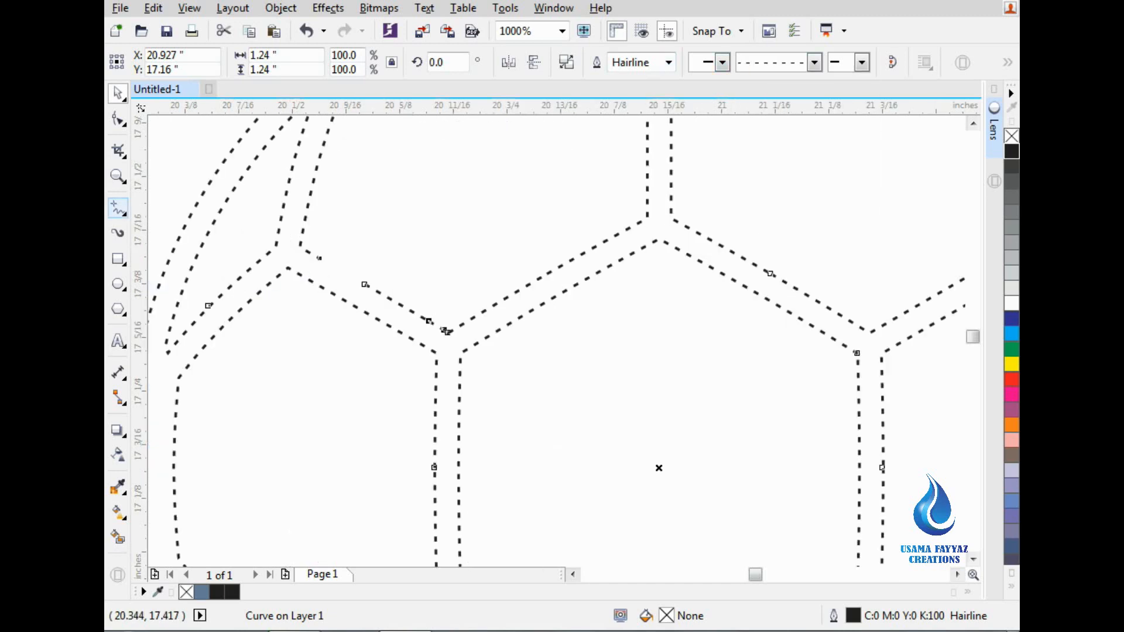
pyautogui.click(117, 118)
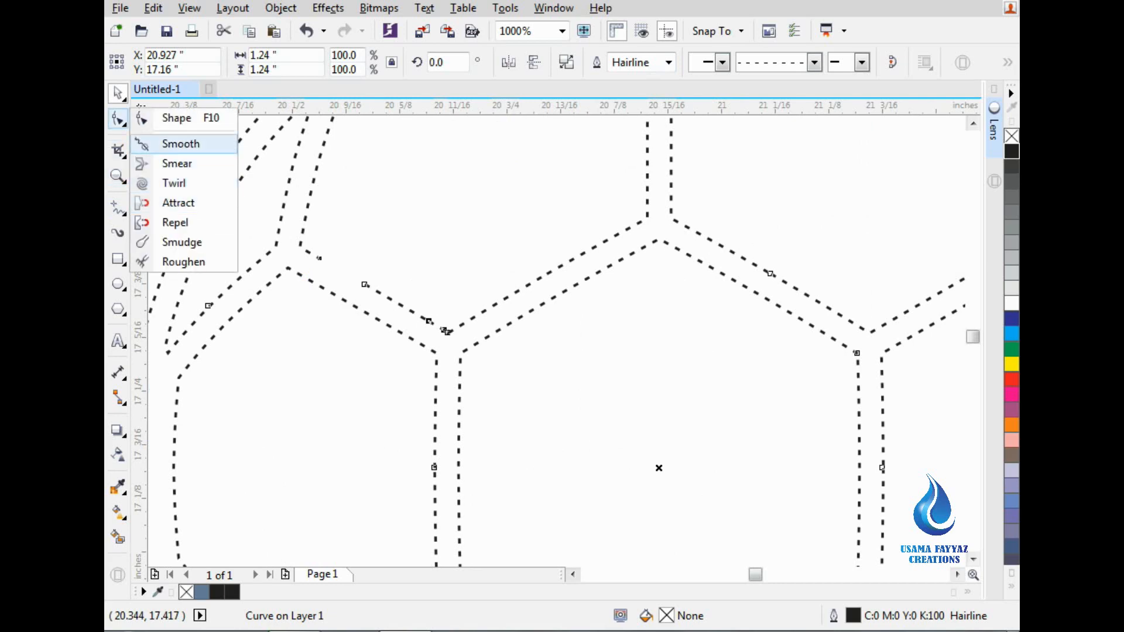
pyautogui.click(170, 117)
pyautogui.scroll(1, 316, 249)
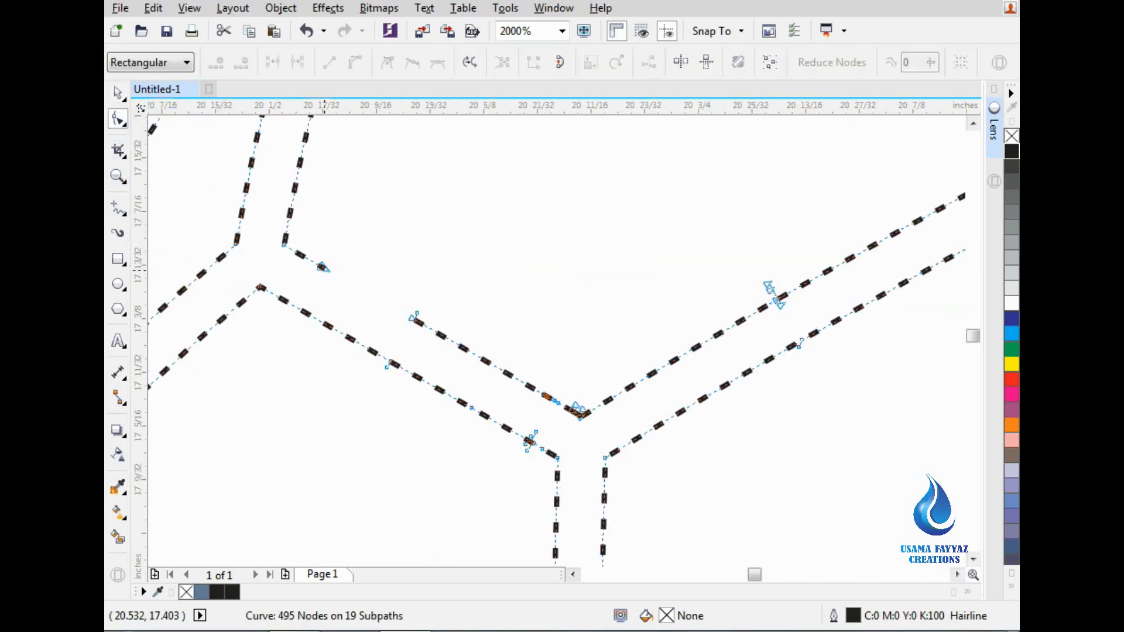
pyautogui.moveTo(322, 268); pyautogui.dragTo(414, 319)
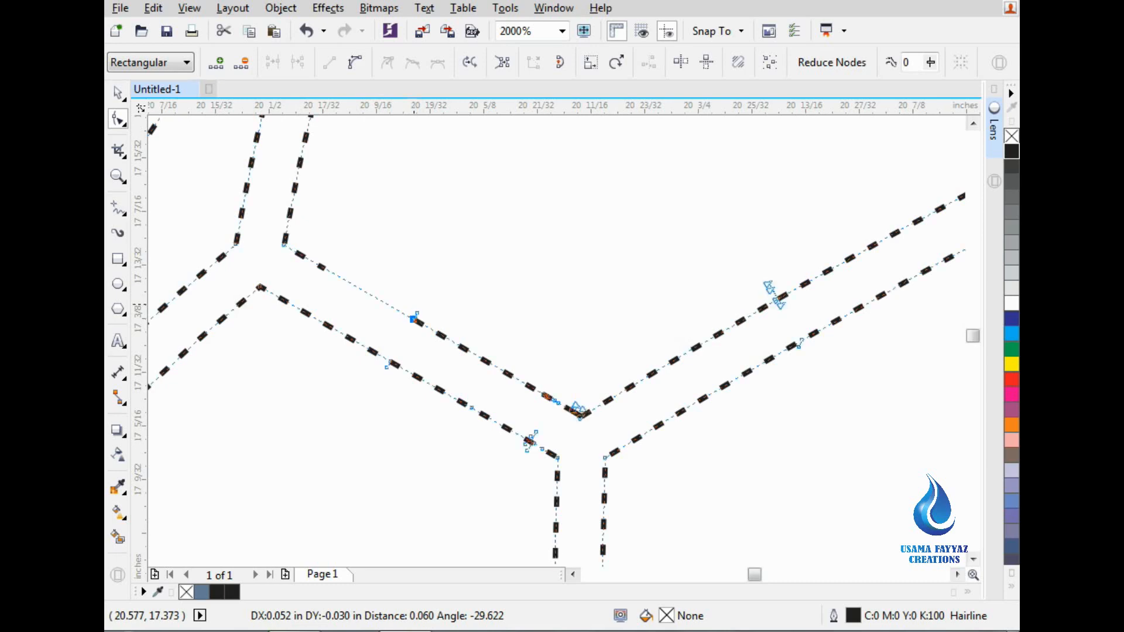
pyautogui.scroll(-2, 407, 266)
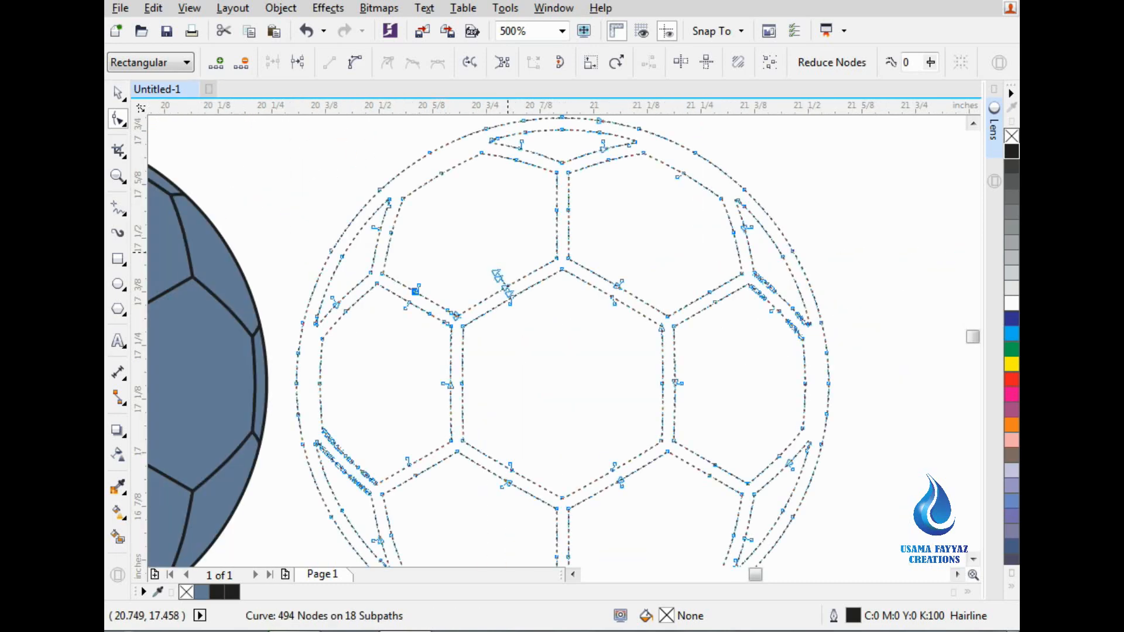
pyautogui.press('space')
pyautogui.press('Escape')
# Draw a 1.208-inch circle from the filled football's center and move it to X 22.162, Y 17.16 inches
pyautogui.scroll(-1, 749, 237)
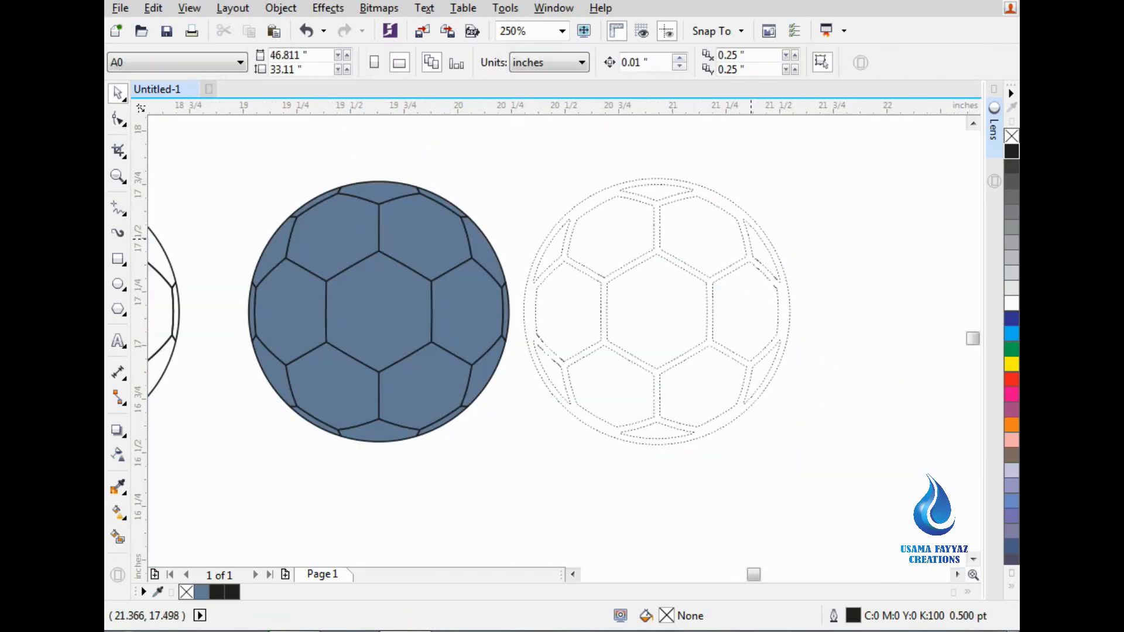
pyautogui.scroll(1, 712, 318)
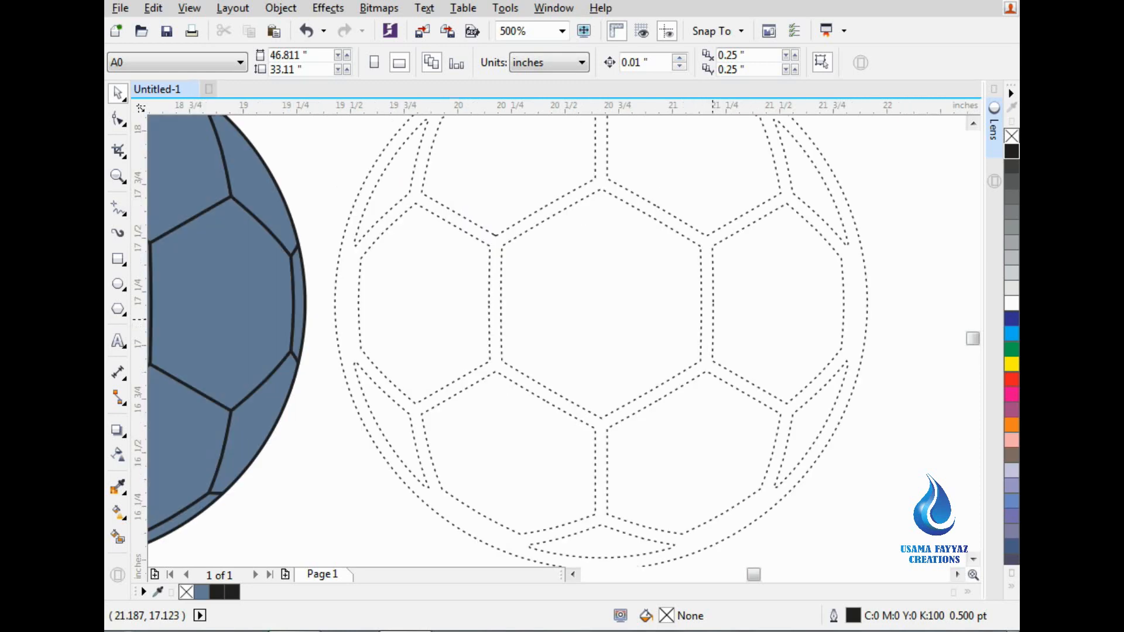
pyautogui.scroll(-1, 712, 318)
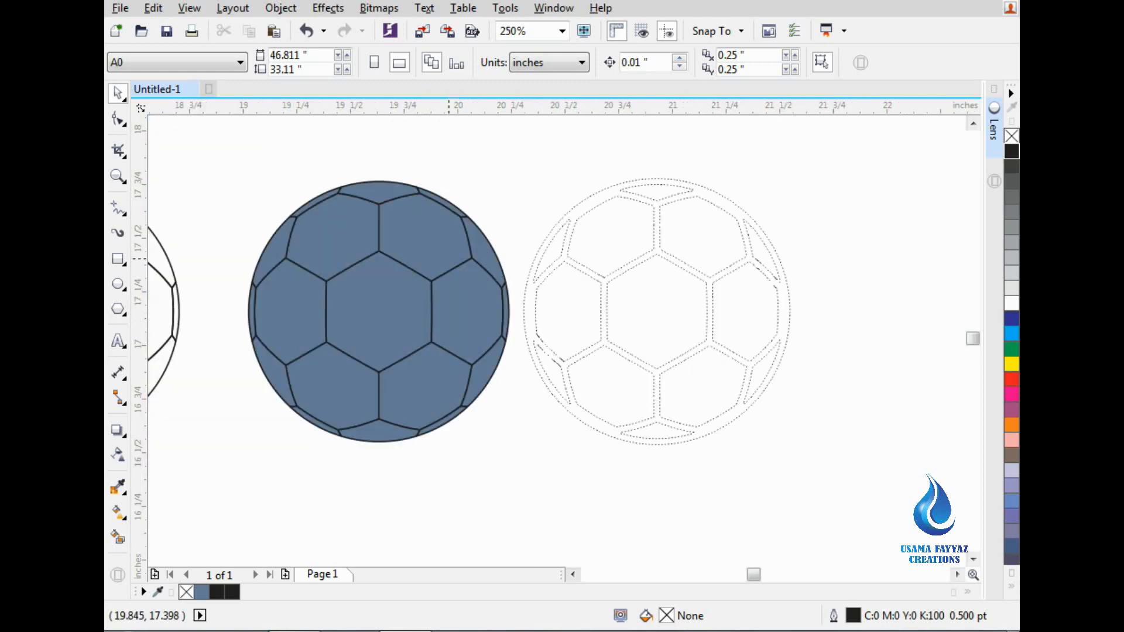
pyautogui.click(600, 275)
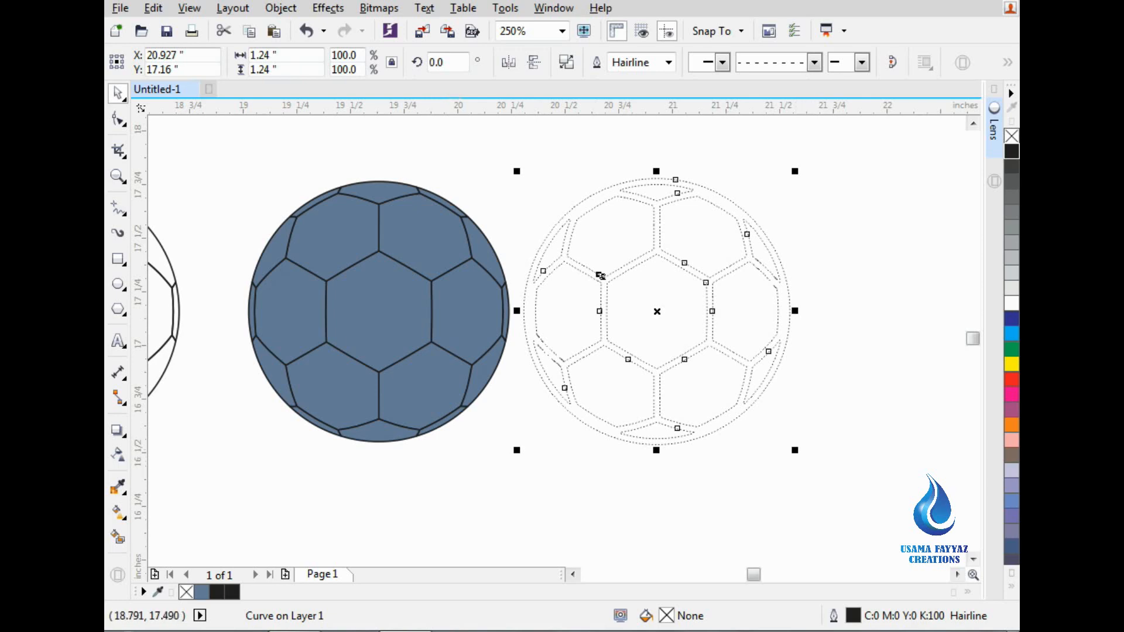
pyautogui.click(118, 284)
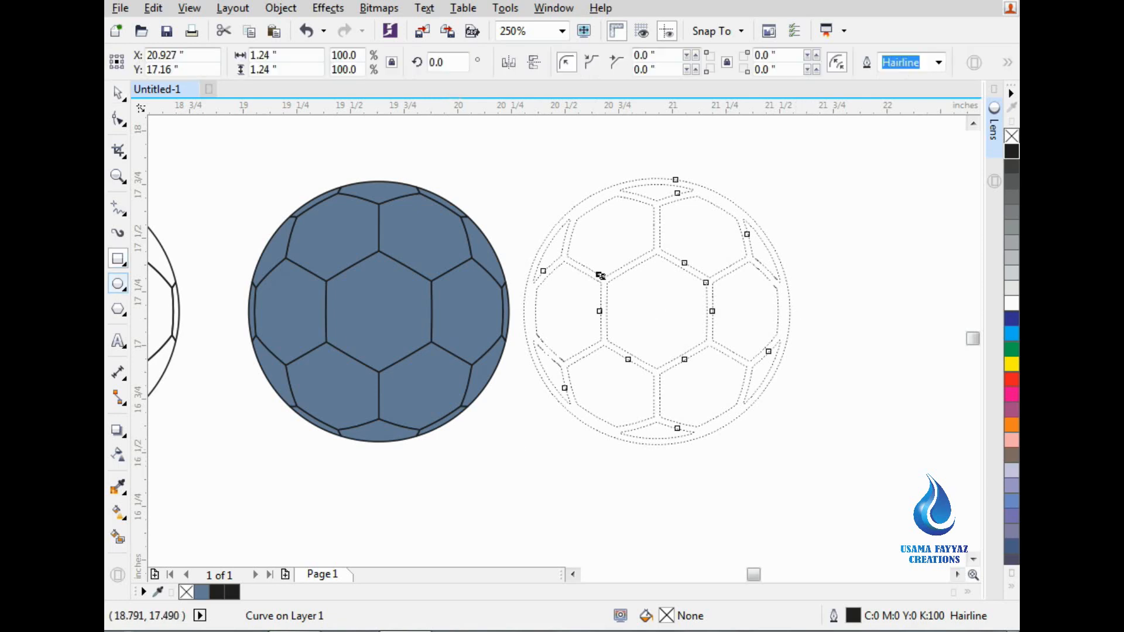
pyautogui.click(379, 310)
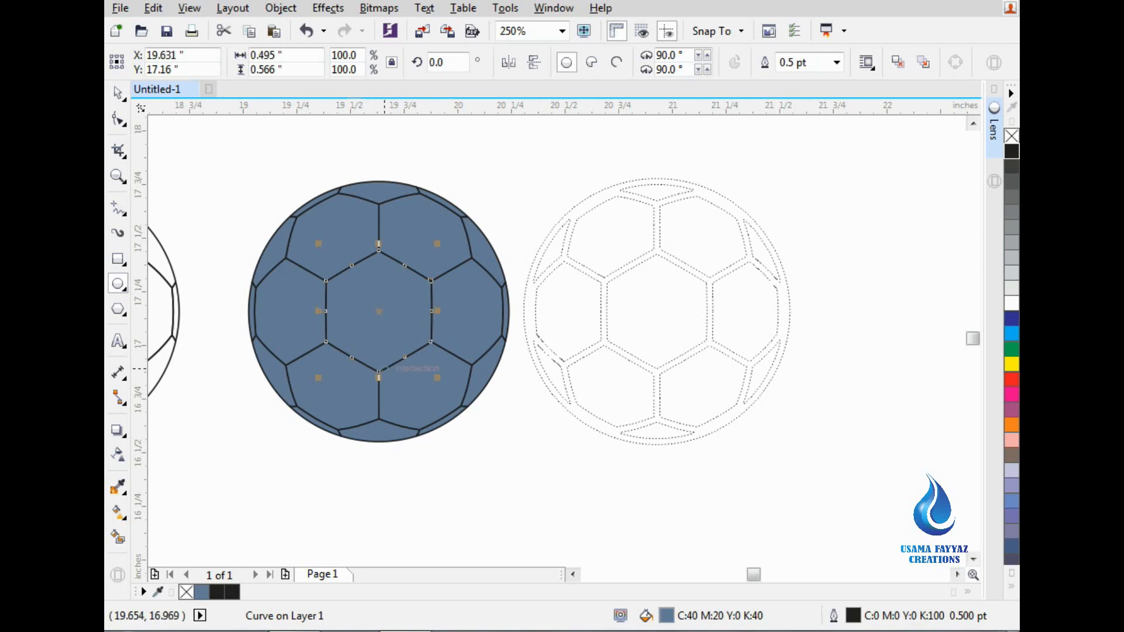
pyautogui.press('space')
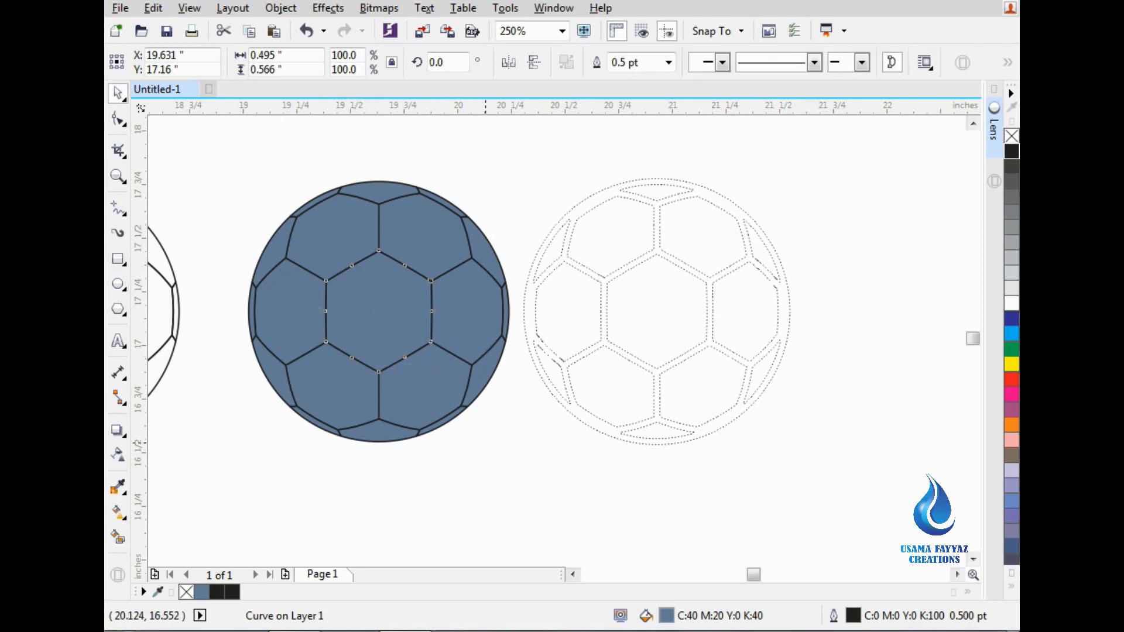
pyautogui.press('space')
pyautogui.moveTo(379, 311); pyautogui.dragTo(488, 440)
pyautogui.press('space')
pyautogui.moveTo(379, 311); pyautogui.dragTo(923, 311)
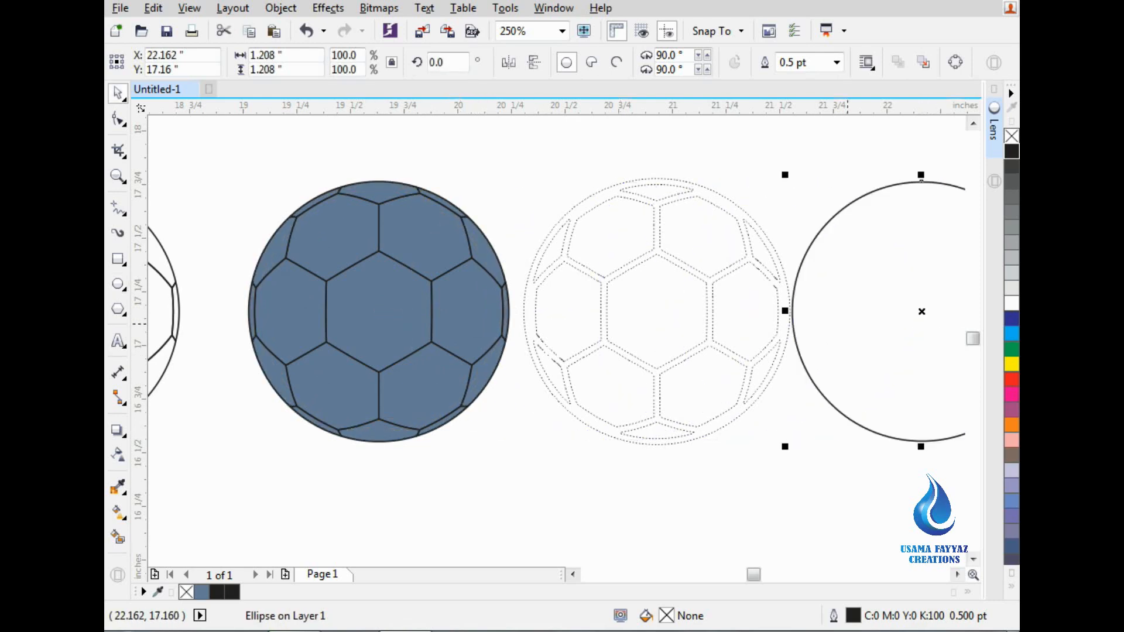
# Try to PowerClip the dashed curve inside the separate circle and reposition the result without an outline at X 21.179, Y 17.11 inches
pyautogui.click(776, 330)
pyautogui.rightClick(777, 330)
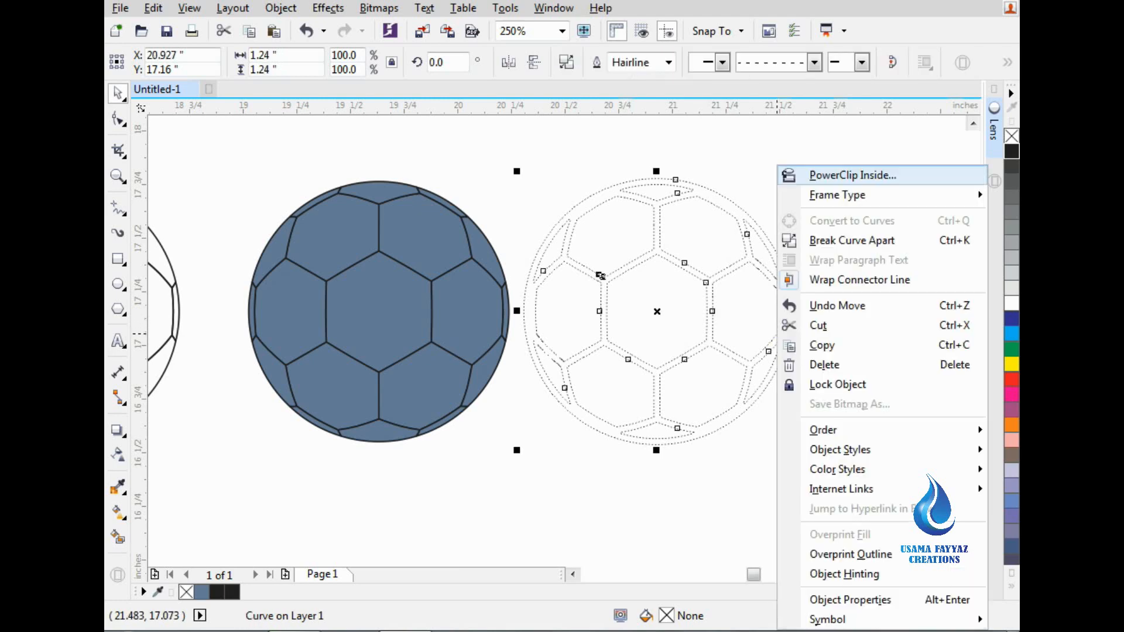
pyautogui.click(862, 175)
pyautogui.click(928, 211)
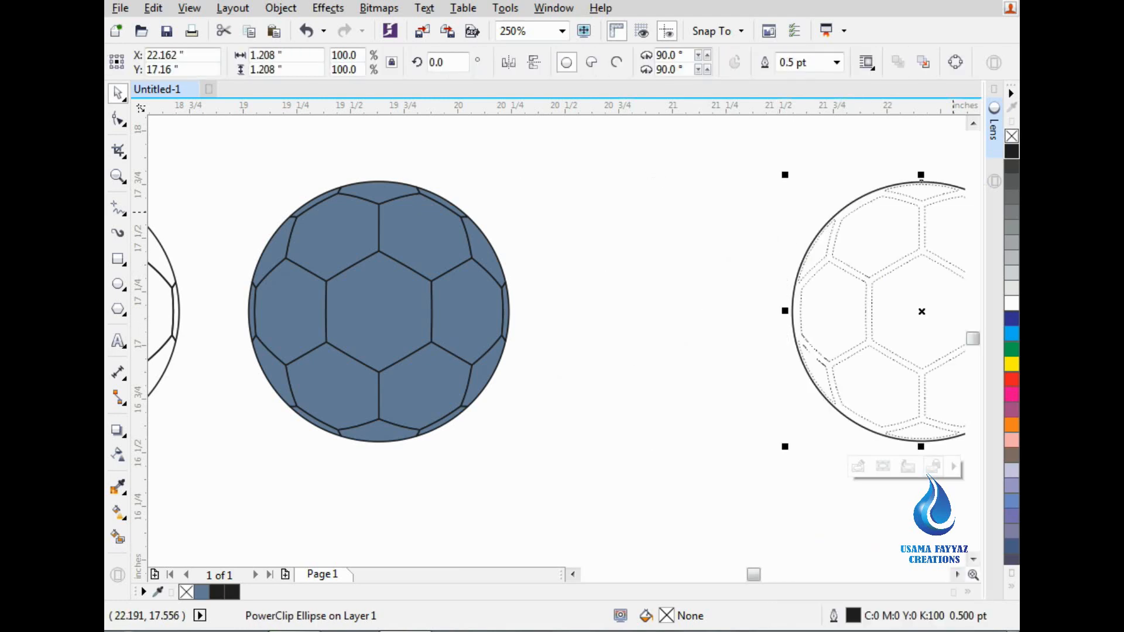
pyautogui.rightClick(1012, 136)
pyautogui.moveTo(921, 311); pyautogui.dragTo(710, 321)
pyautogui.click(761, 183)
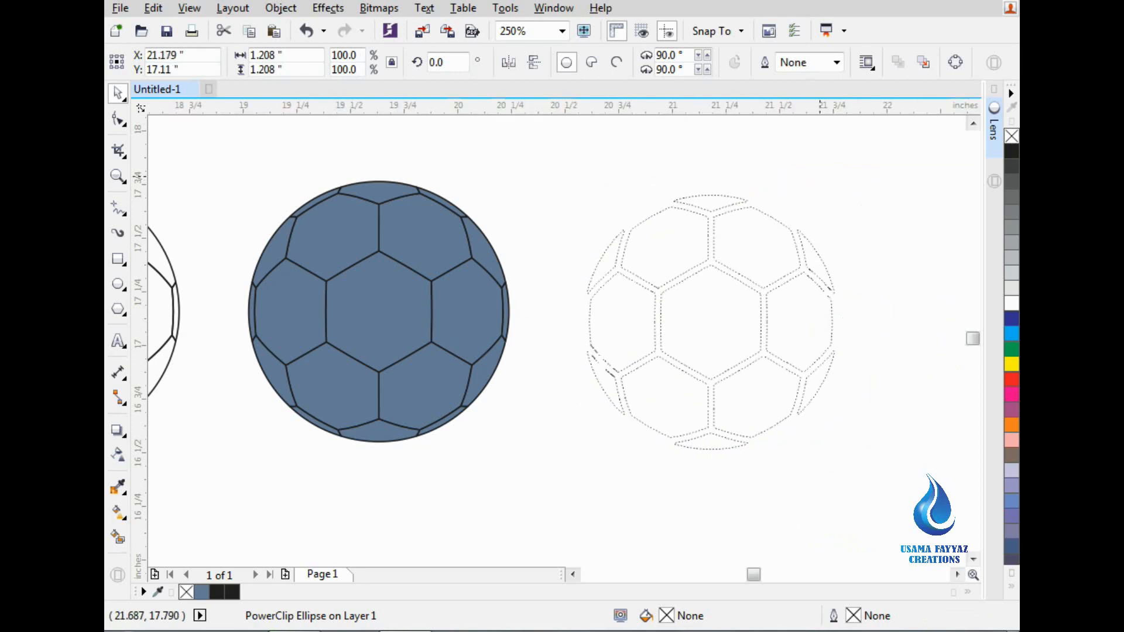
pyautogui.click(765, 243)
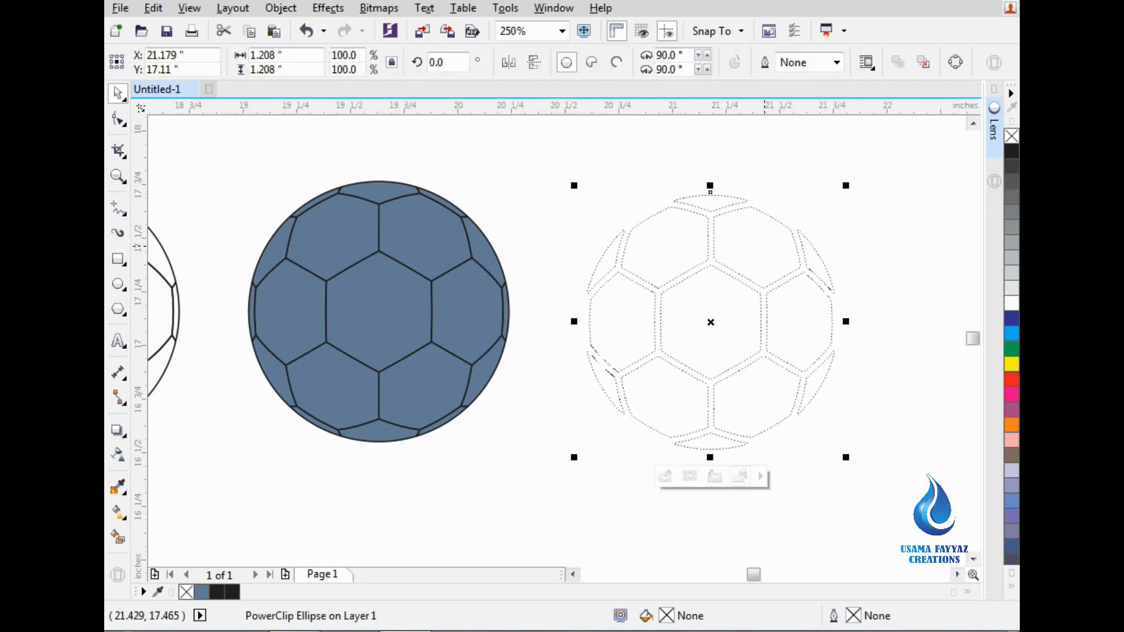
# Undo the circle's last move, its outline removal and the PowerClip of the dashed curve
pyautogui.hotkey('ctrl', 'z')
pyautogui.hotkey('ctrl', 'z')
pyautogui.hotkey('ctrl', 'z')
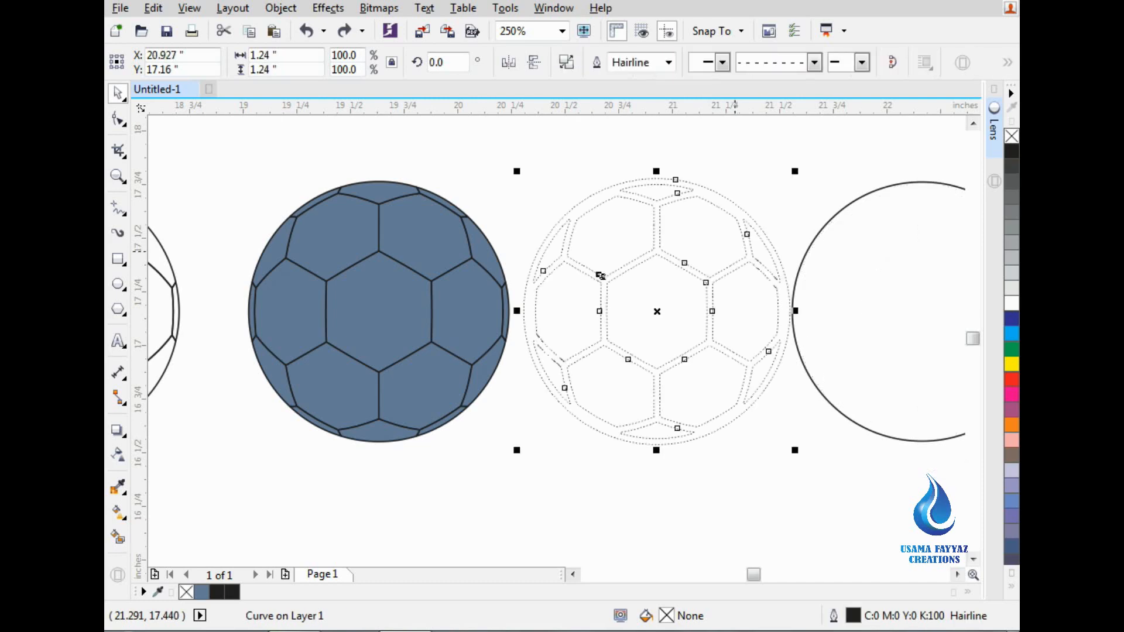
# Center the circle on the dashed curve at X 20.927, Y 17.16 inches and scale it to 97%, 1.171 inches across
pyautogui.click(787, 199)
pyautogui.click(814, 238)
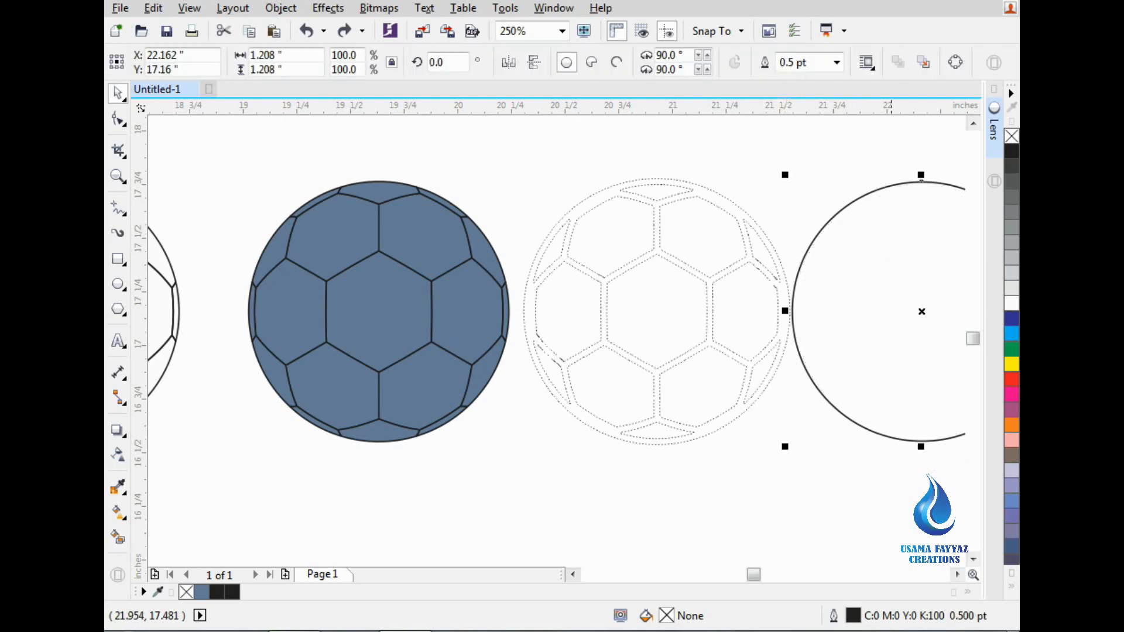
pyautogui.moveTo(921, 312); pyautogui.dragTo(657, 311)
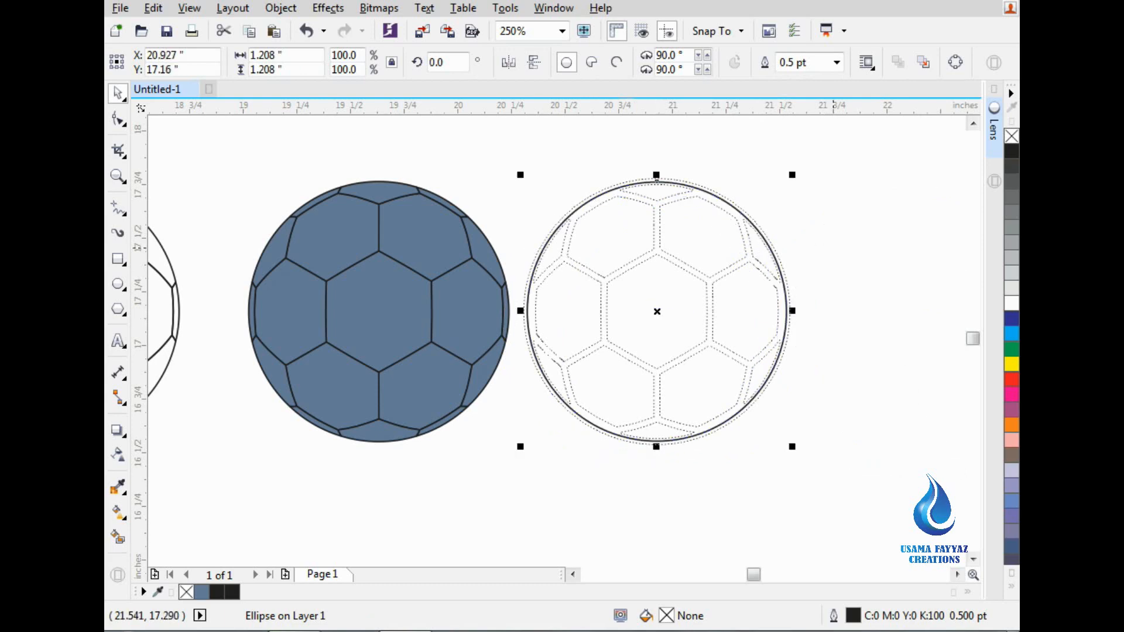
pyautogui.scroll(2, 767, 222)
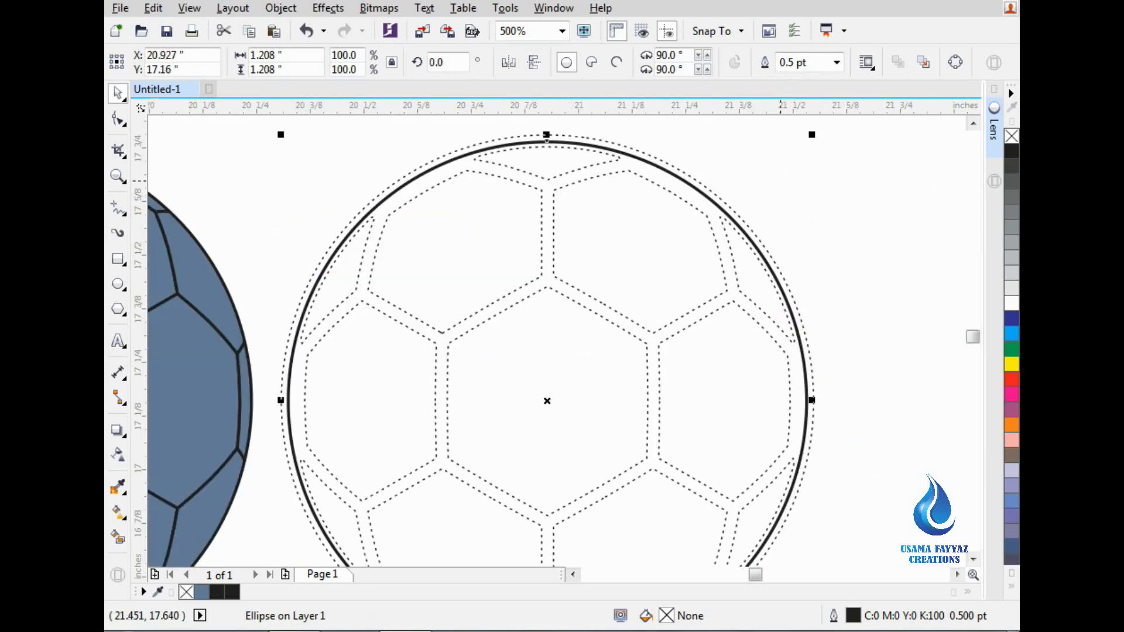
pyautogui.moveTo(812, 134); pyautogui.dragTo(809, 141)
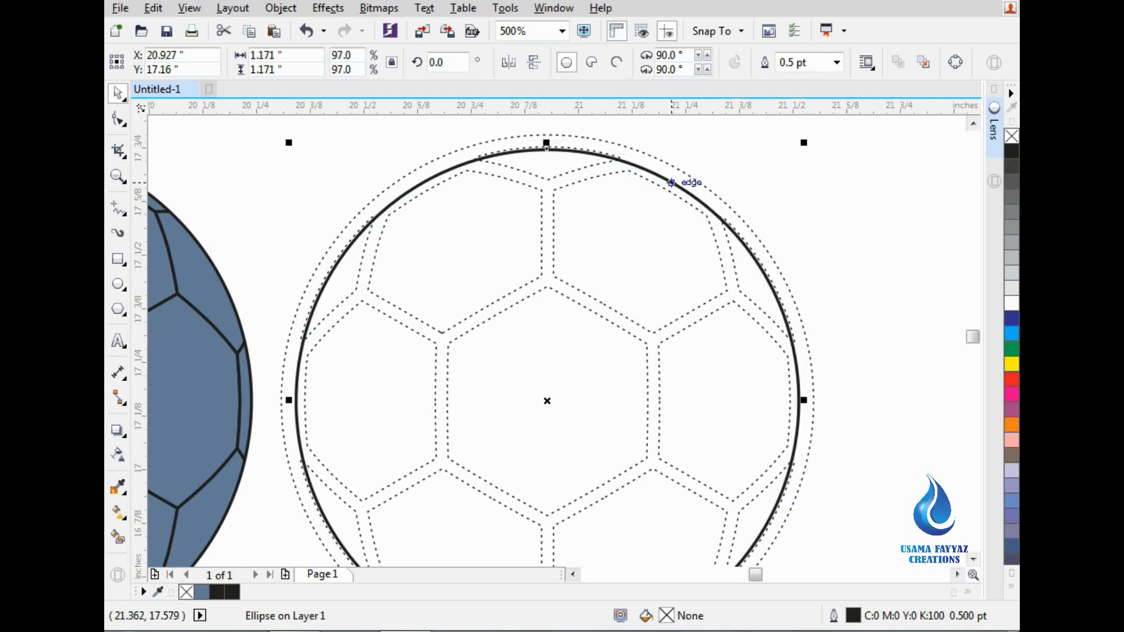
# PowerClip the dashed curve inside the reduced circle and remove the circle's outline
pyautogui.rightClick(681, 166)
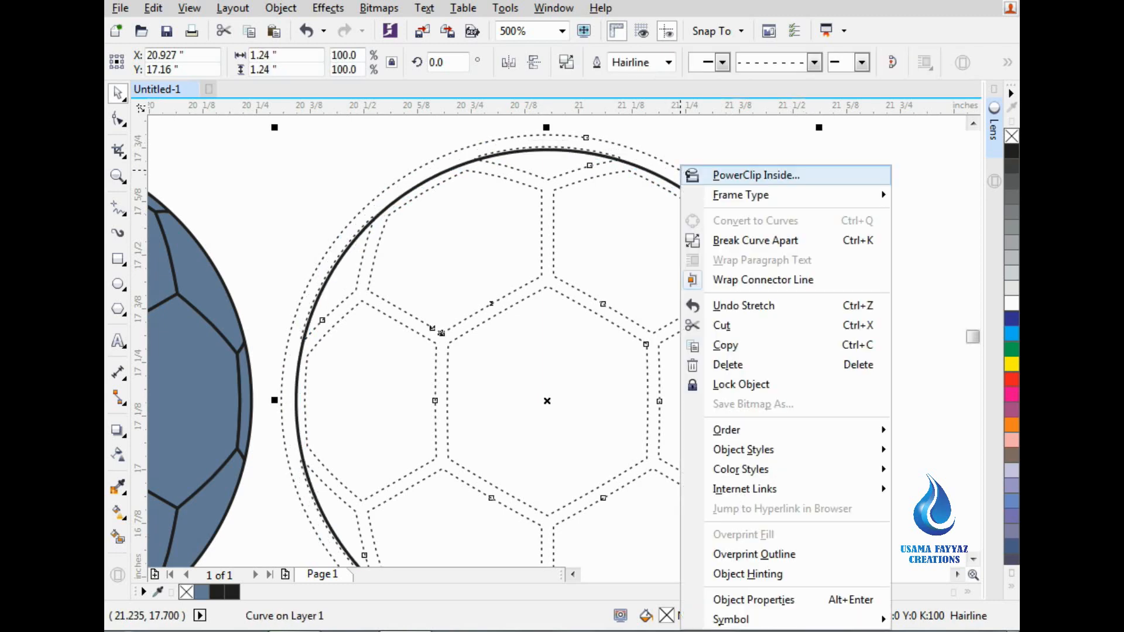
pyautogui.click(755, 175)
pyautogui.click(547, 150)
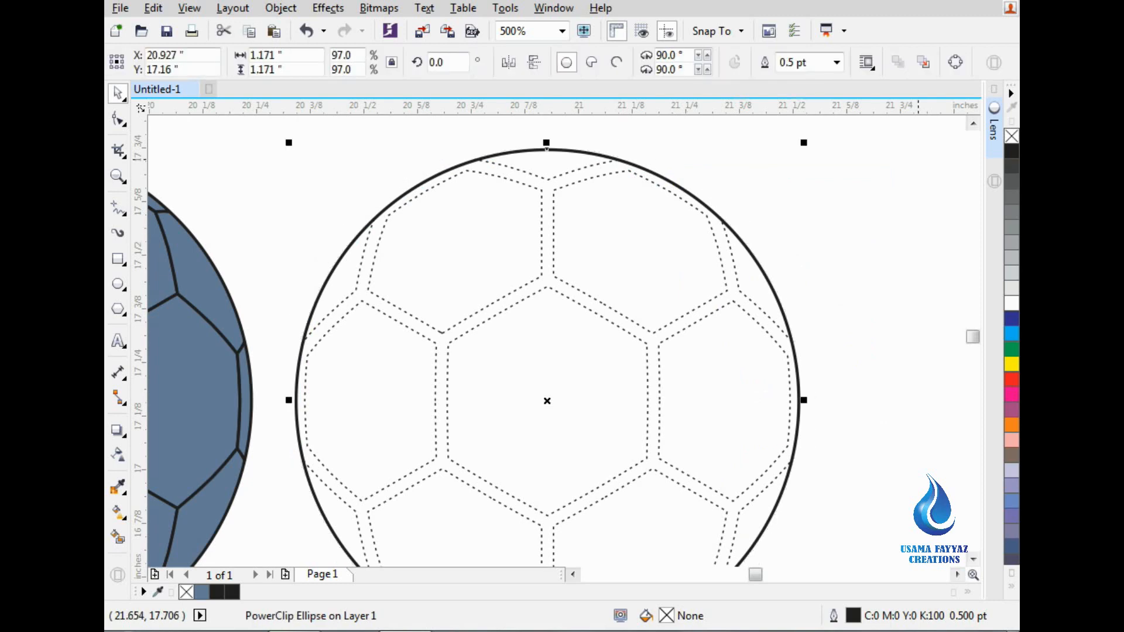
pyautogui.rightClick(1012, 136)
pyautogui.scroll(-1, 862, 184)
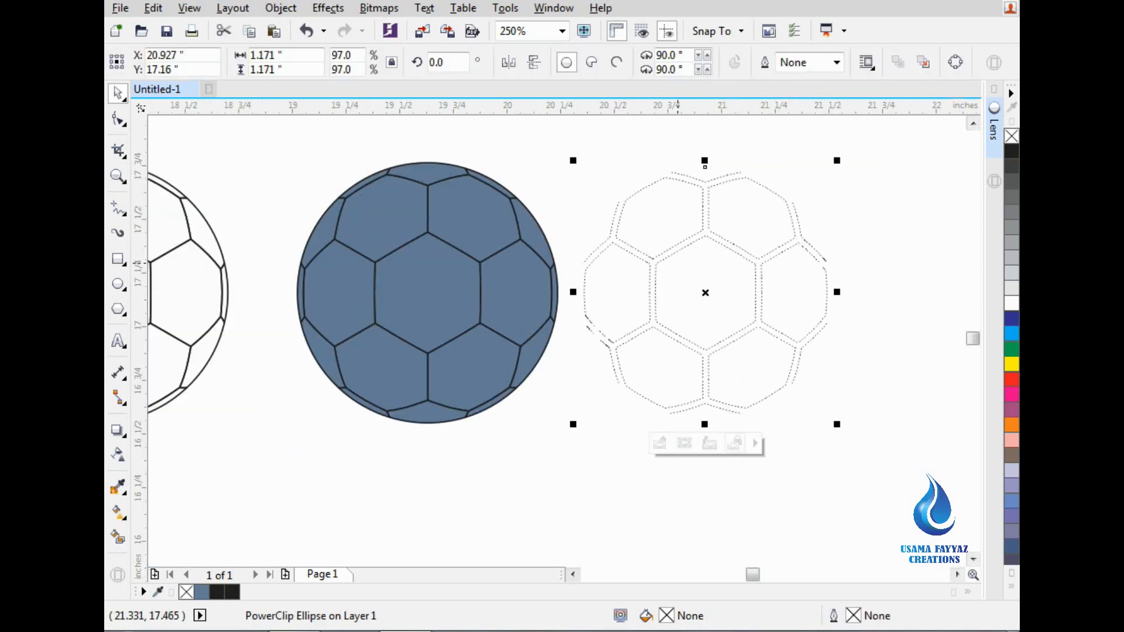
# Remove the fill from all the football's panels and center the clipped dashed stitching on it at X 19.631, Y 17.16 inches
pyautogui.moveTo(578, 466); pyautogui.dragTo(280, 133)
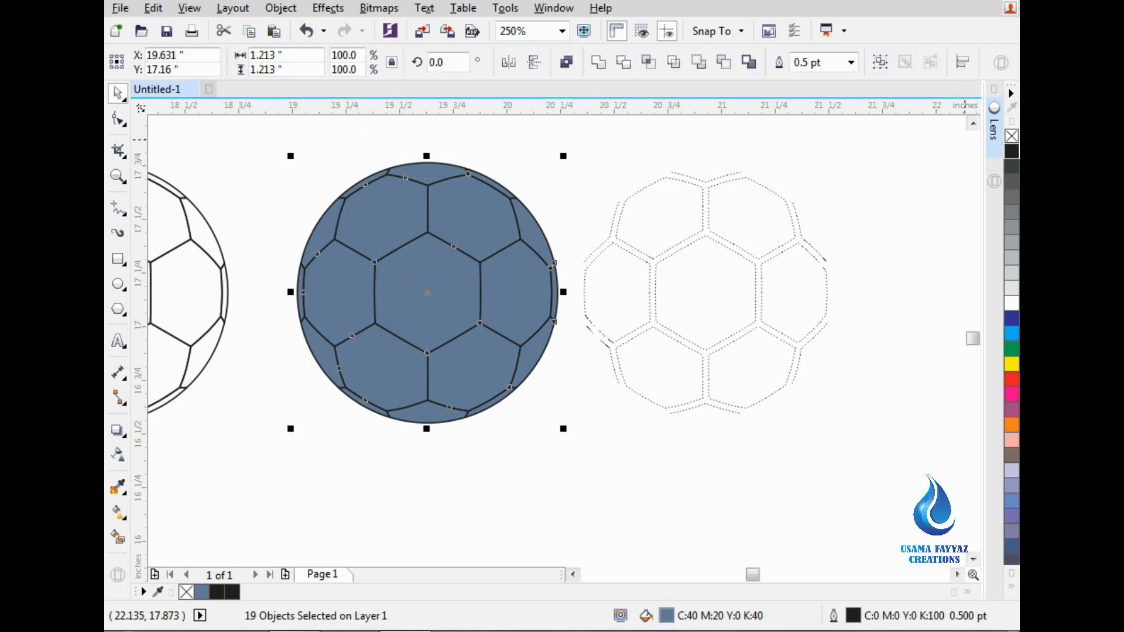
pyautogui.click(1011, 136)
pyautogui.click(761, 314)
pyautogui.click(744, 322)
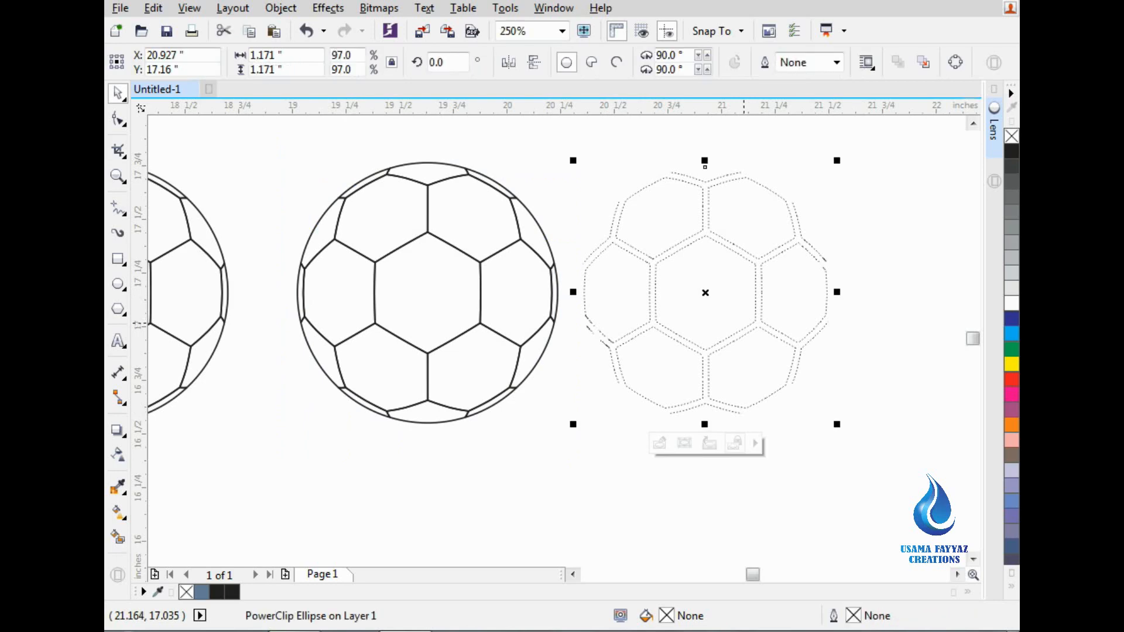
pyautogui.moveTo(705, 293); pyautogui.dragTo(433, 293)
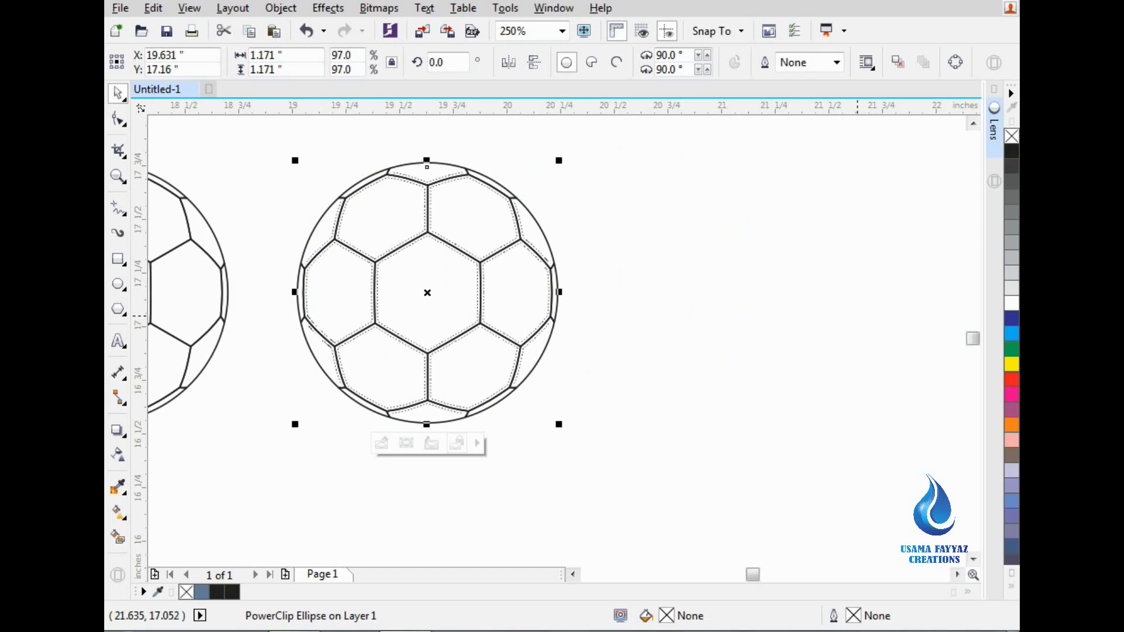
pyautogui.click(811, 281)
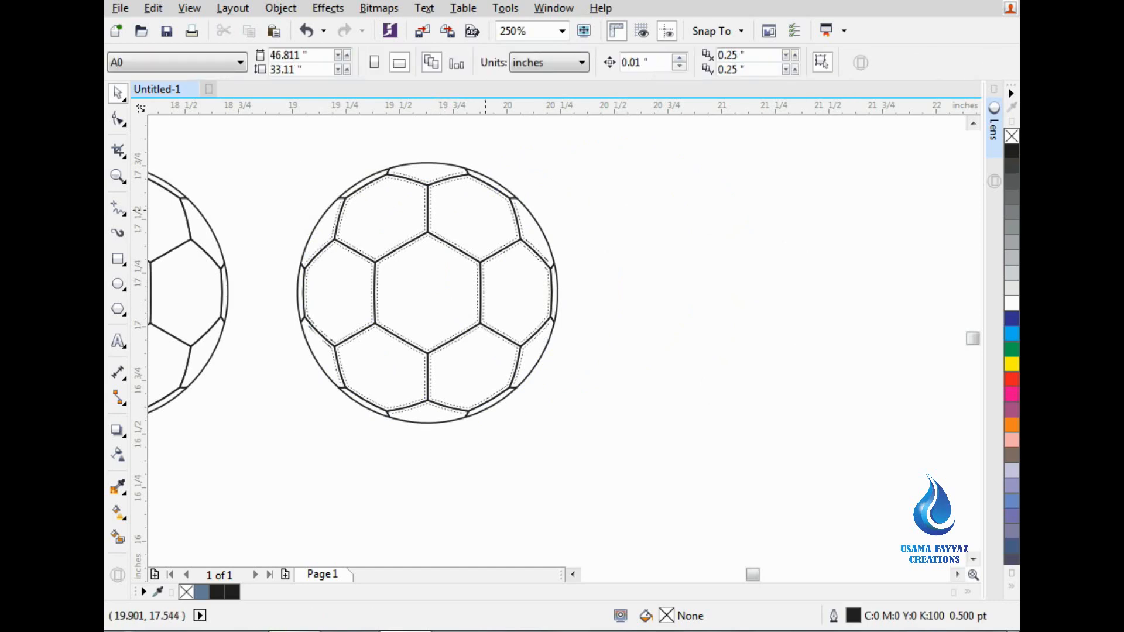
# Fill the football's central hexagon with light blue, the panel to its right with green and the lower-right panel with yellow
pyautogui.scroll(2, 486, 209)
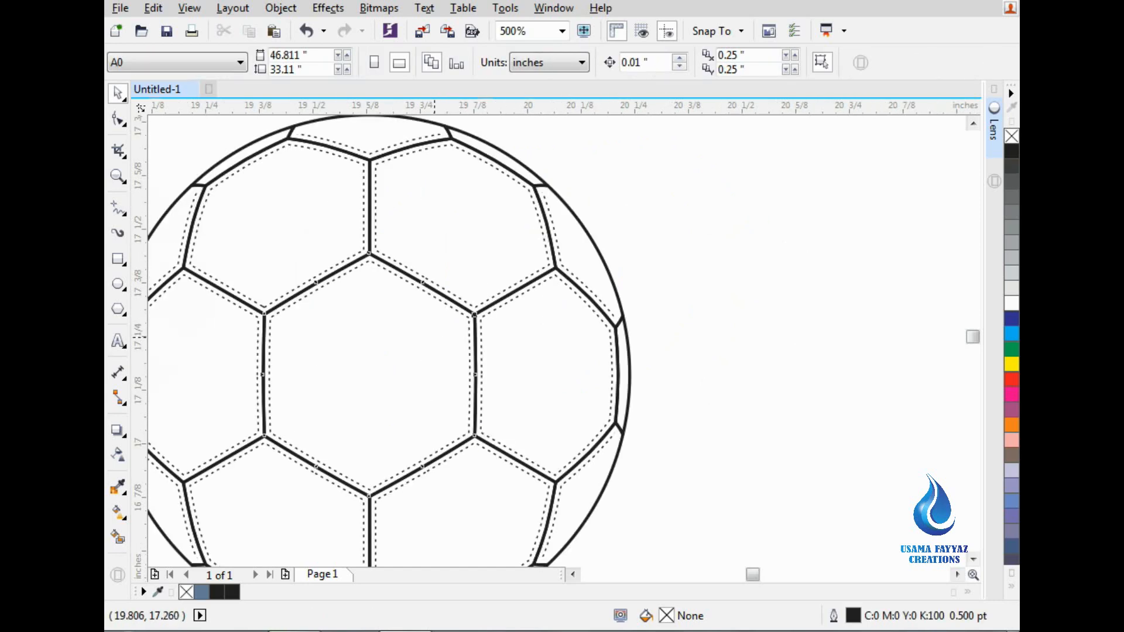
pyautogui.click(441, 323)
pyautogui.scroll(-2, 434, 322)
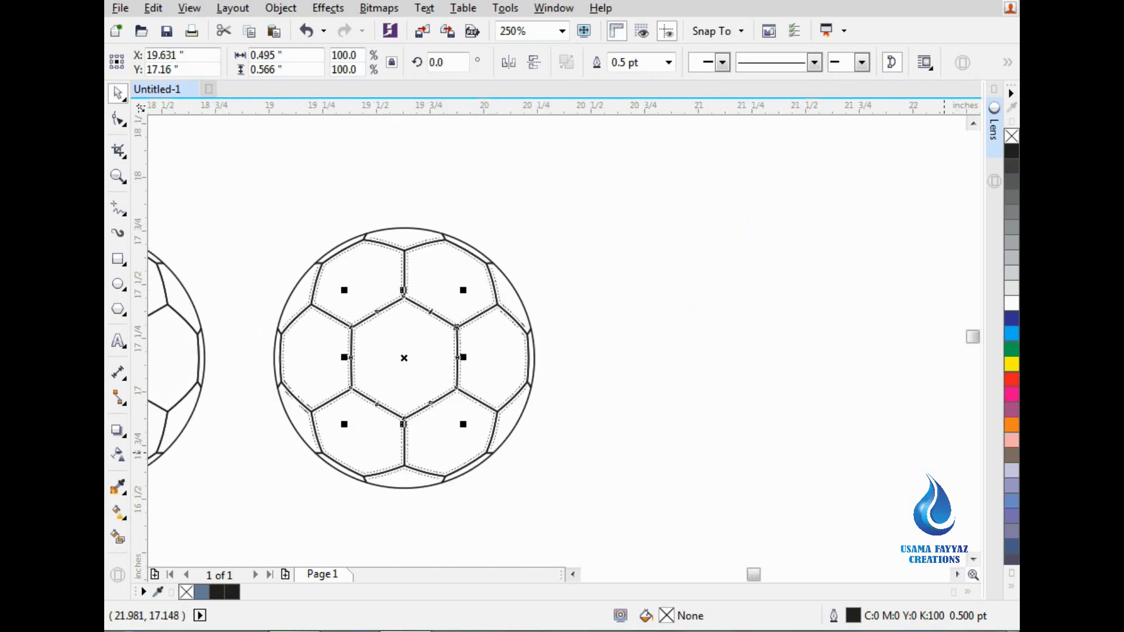
pyautogui.click(1011, 335)
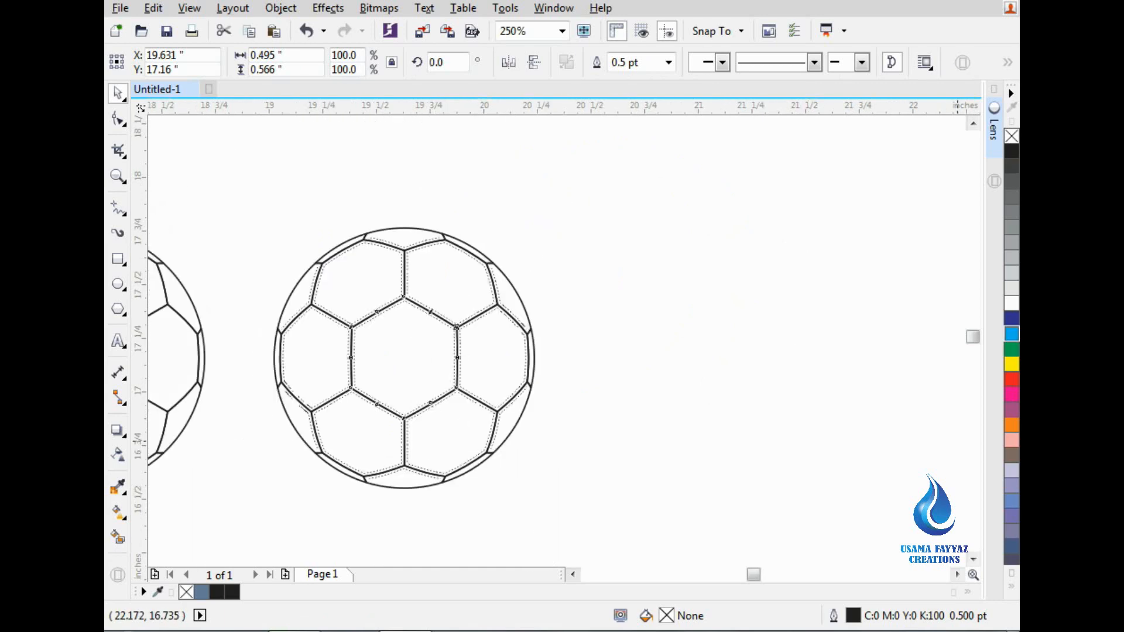
pyautogui.click(495, 351)
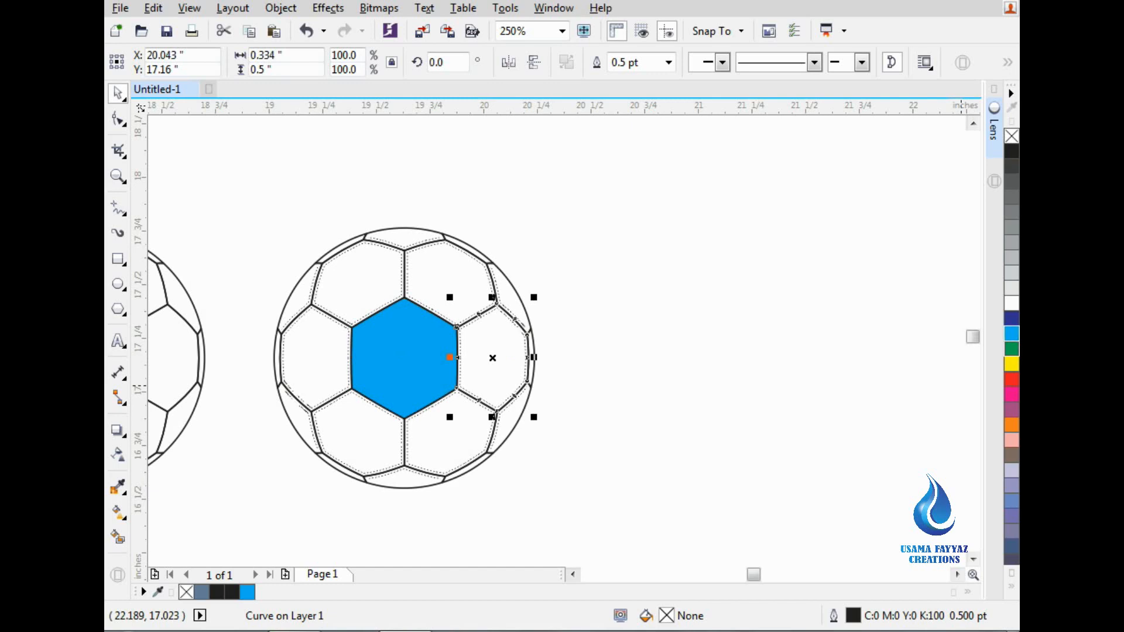
pyautogui.click(1011, 349)
pyautogui.click(460, 447)
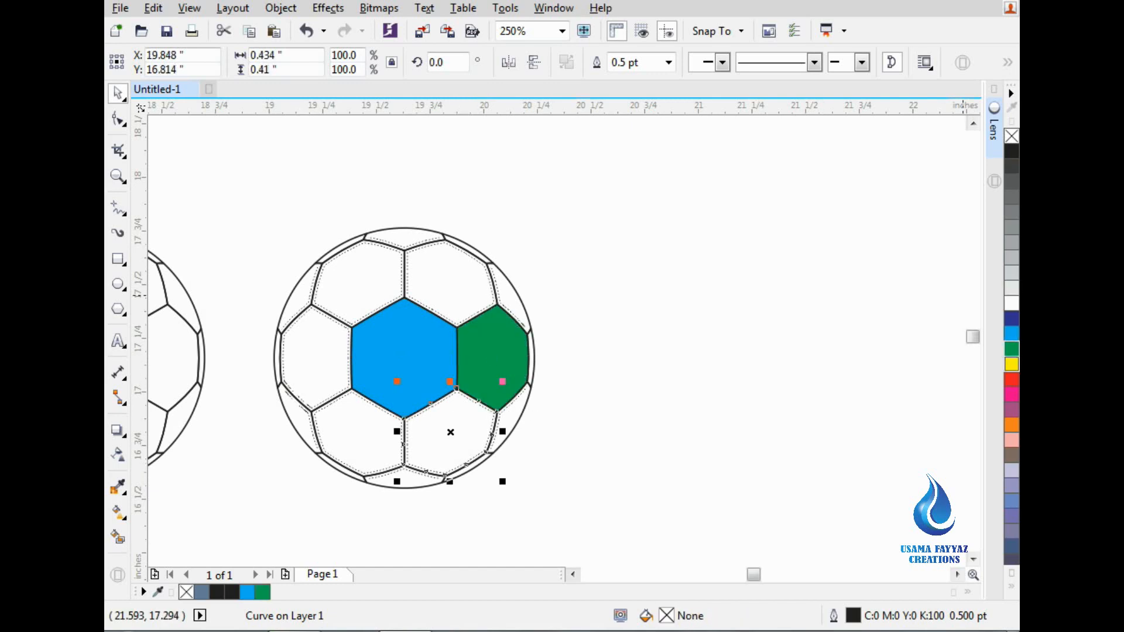
pyautogui.click(1012, 364)
# Fill the football's lower-left panel with red, the left panel with magenta, the upper-left panel with purple and the upper-right panel with orange
pyautogui.click(339, 436)
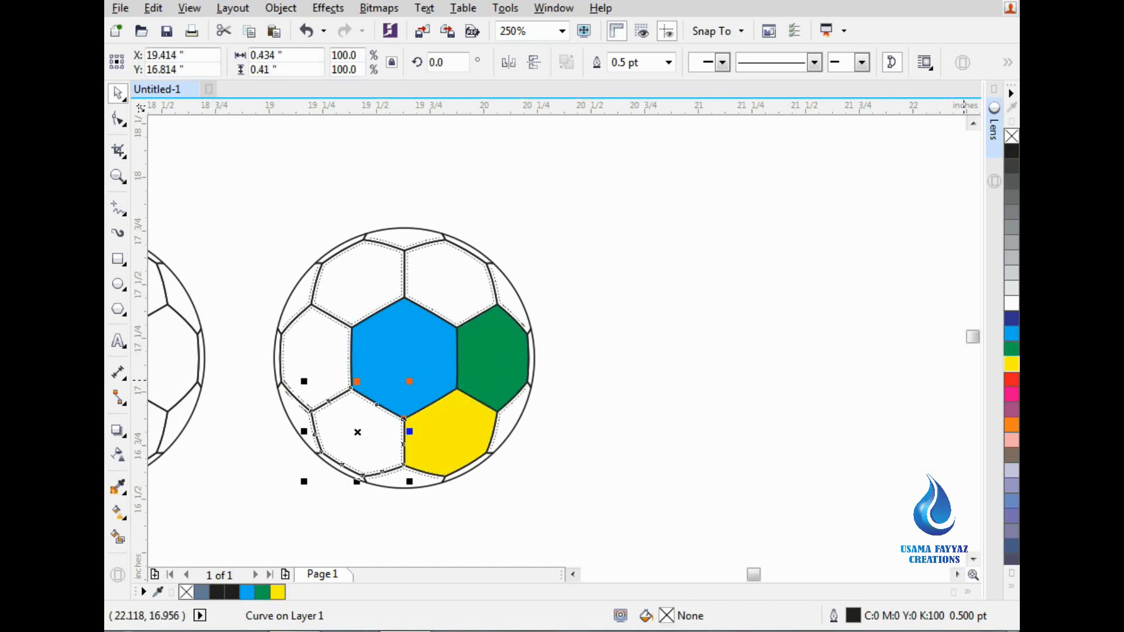
pyautogui.click(1011, 379)
pyautogui.click(332, 355)
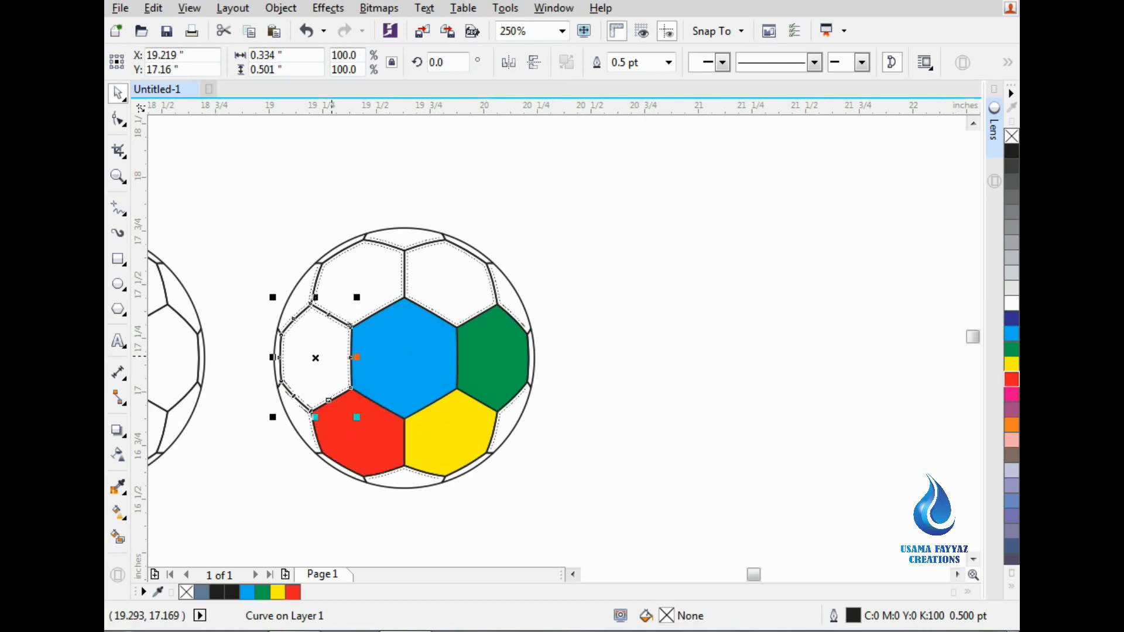
pyautogui.click(1011, 395)
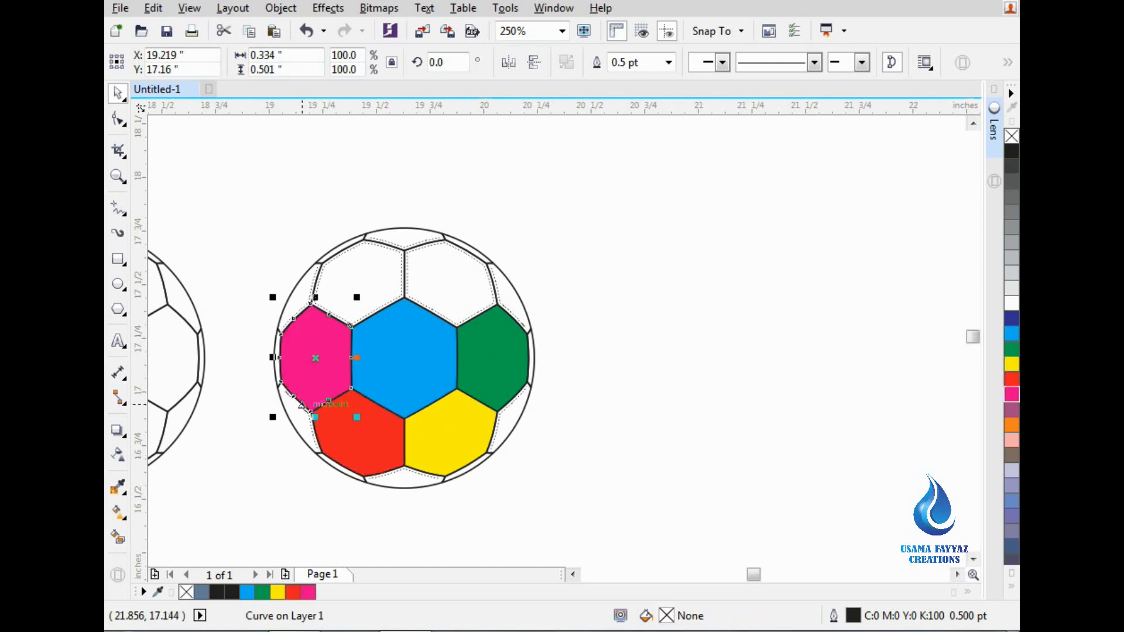
pyautogui.click(357, 273)
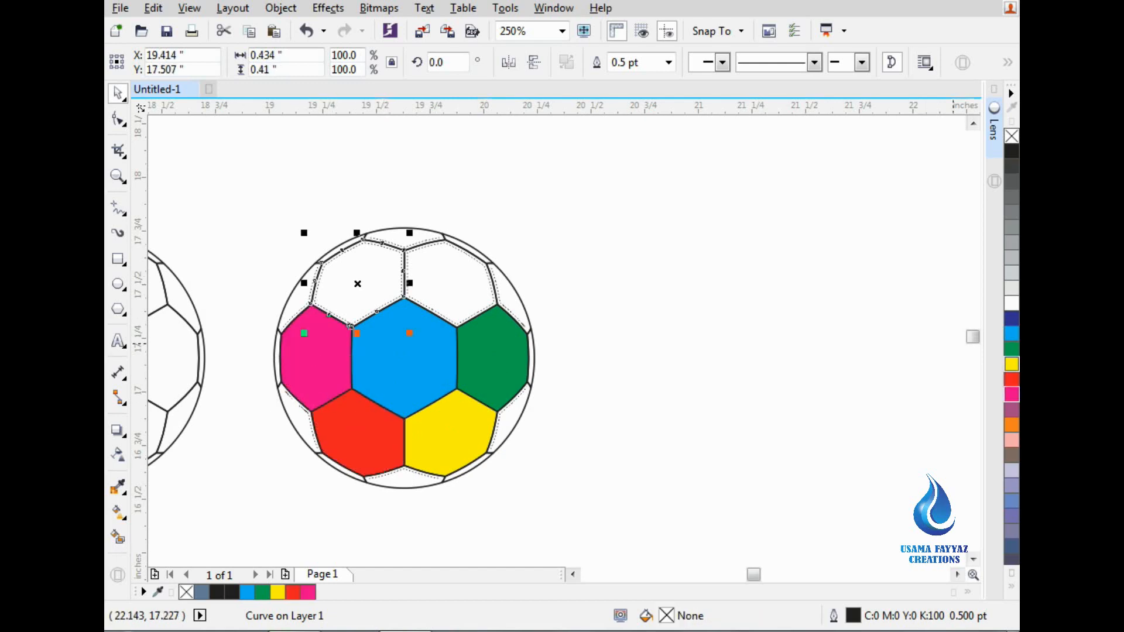
pyautogui.click(1012, 410)
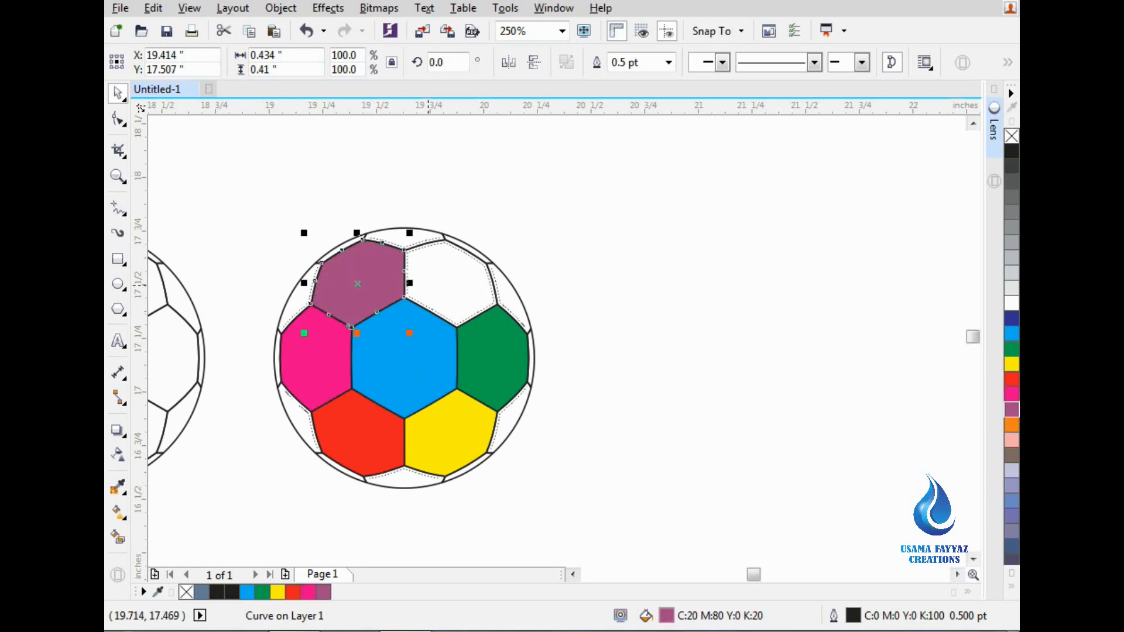
pyautogui.click(430, 284)
pyautogui.click(1012, 425)
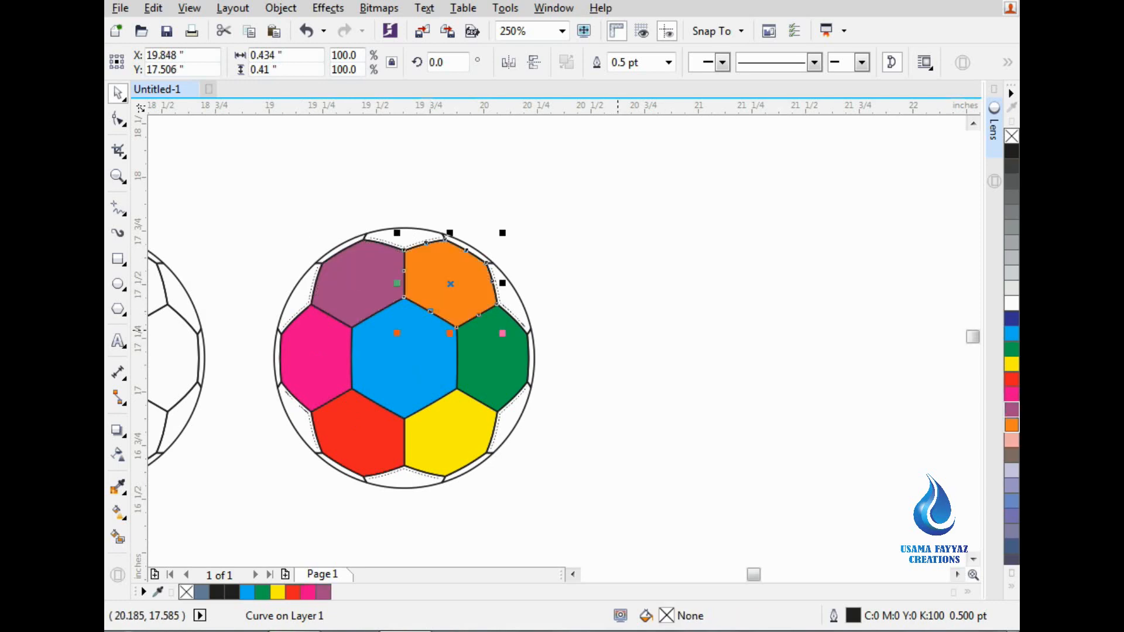
# Fill the football's lower-right edge panel with light pink, the bottom edge panel with brown, the upper-right edge panel with dark blue and the top one with gray
pyautogui.click(505, 417)
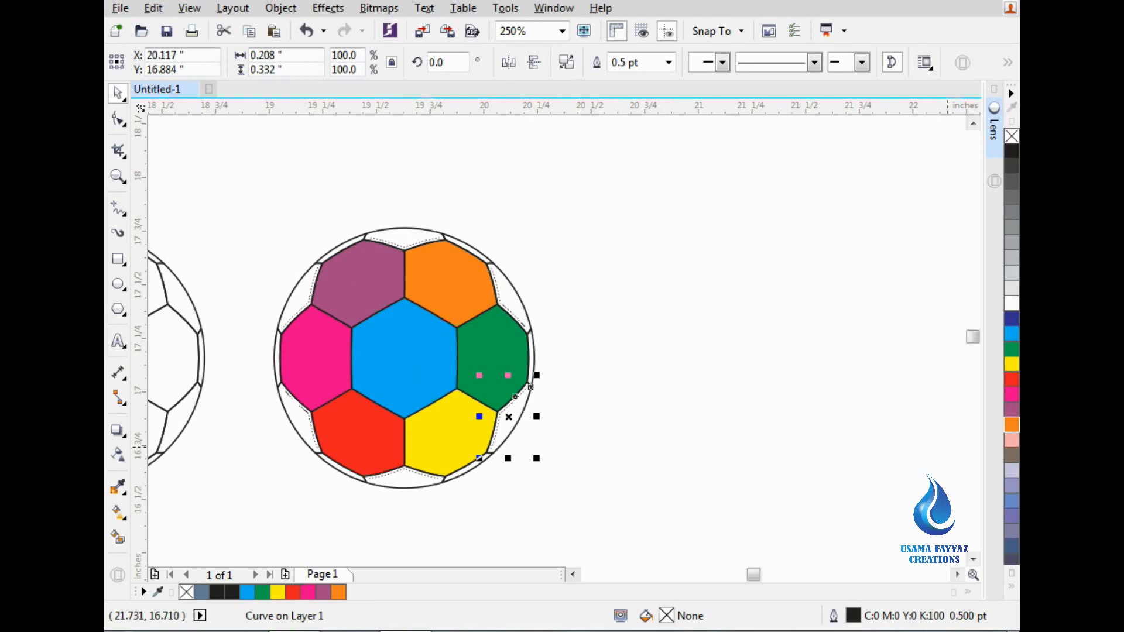
pyautogui.click(1012, 440)
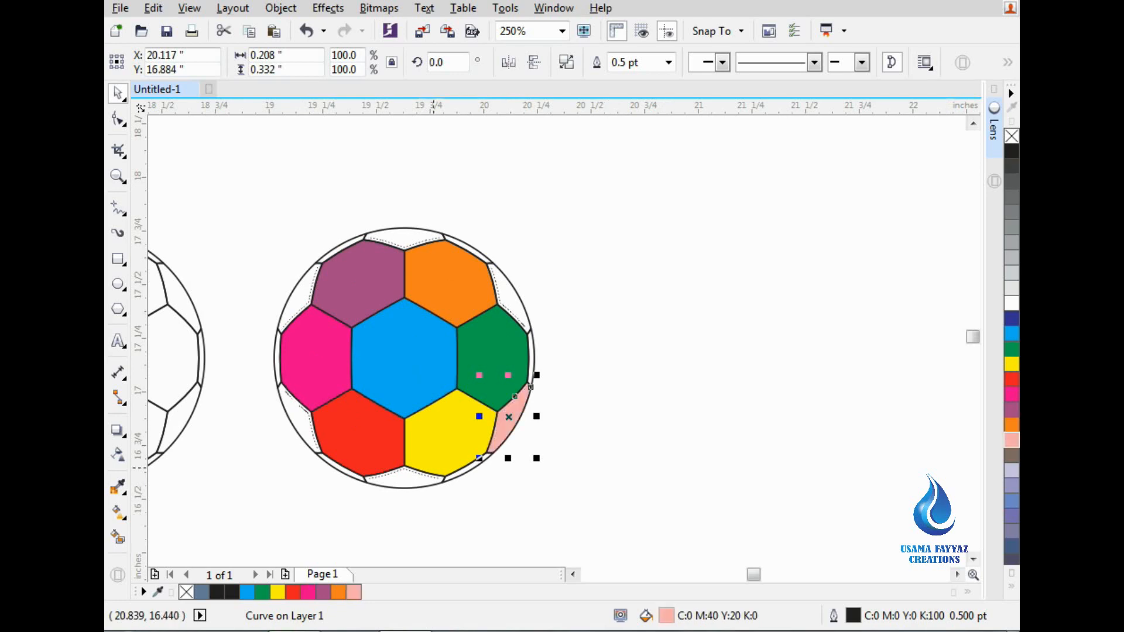
pyautogui.click(410, 478)
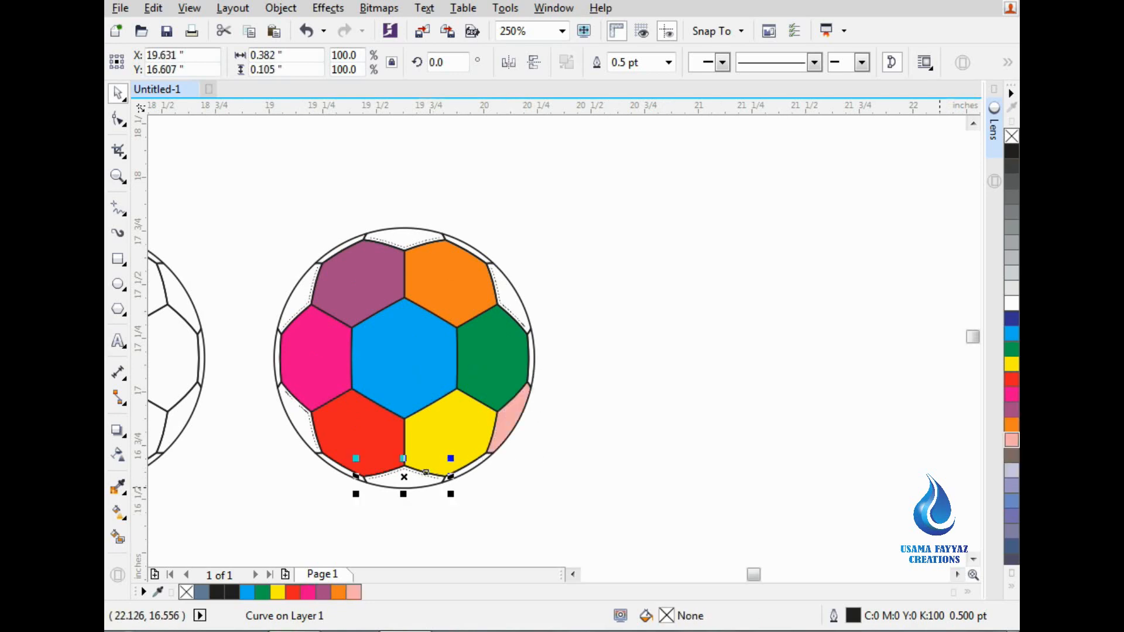
pyautogui.click(1011, 456)
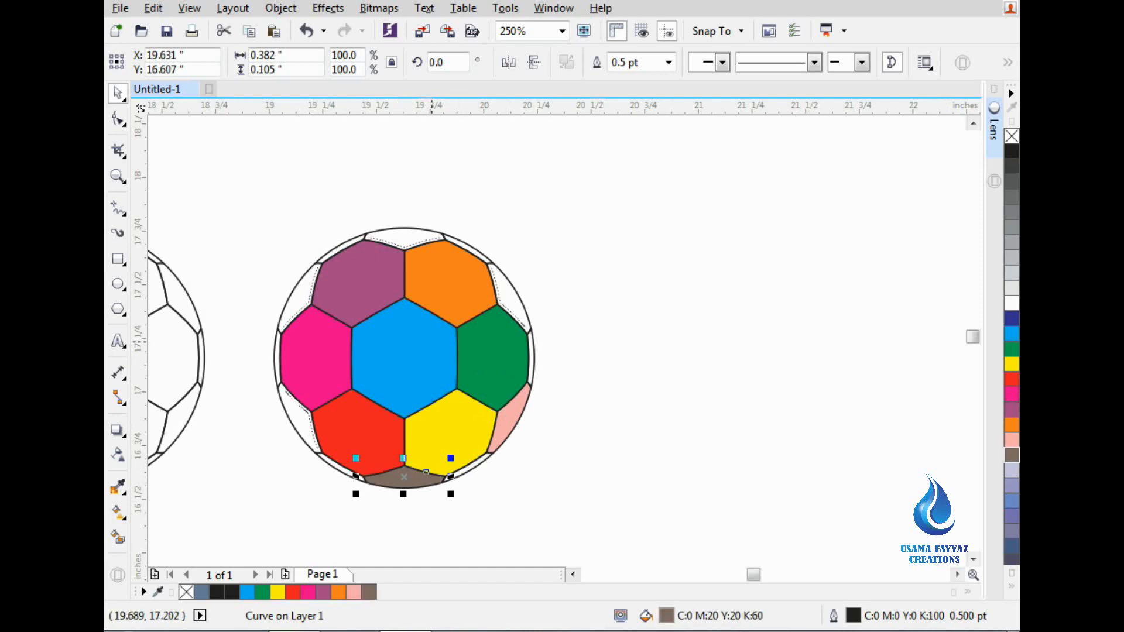
pyautogui.click(501, 297)
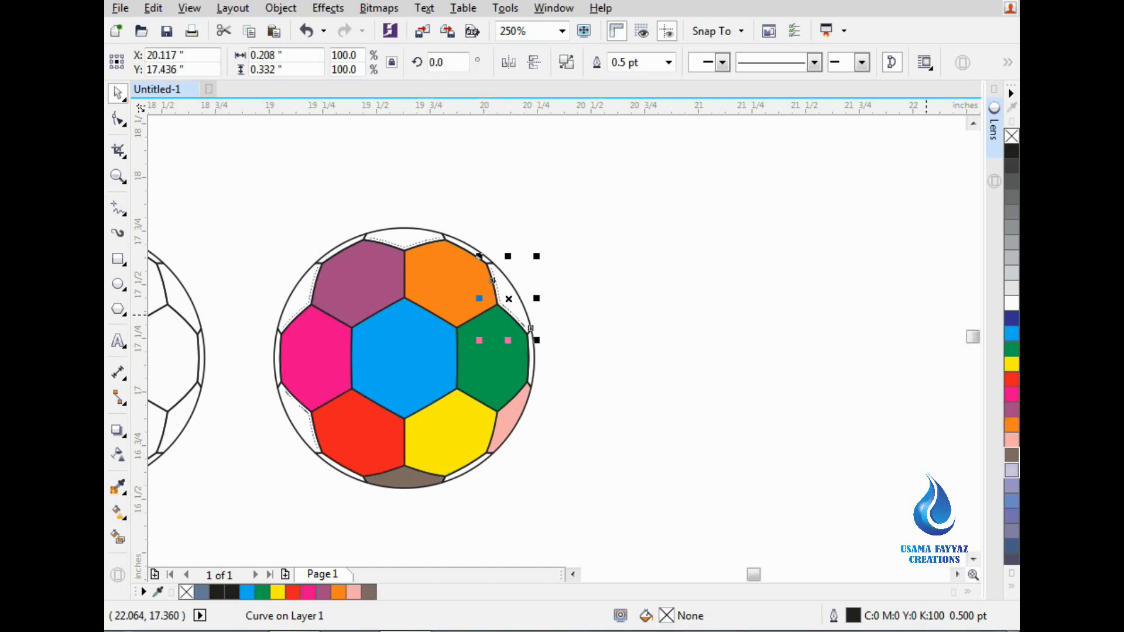
pyautogui.click(1012, 318)
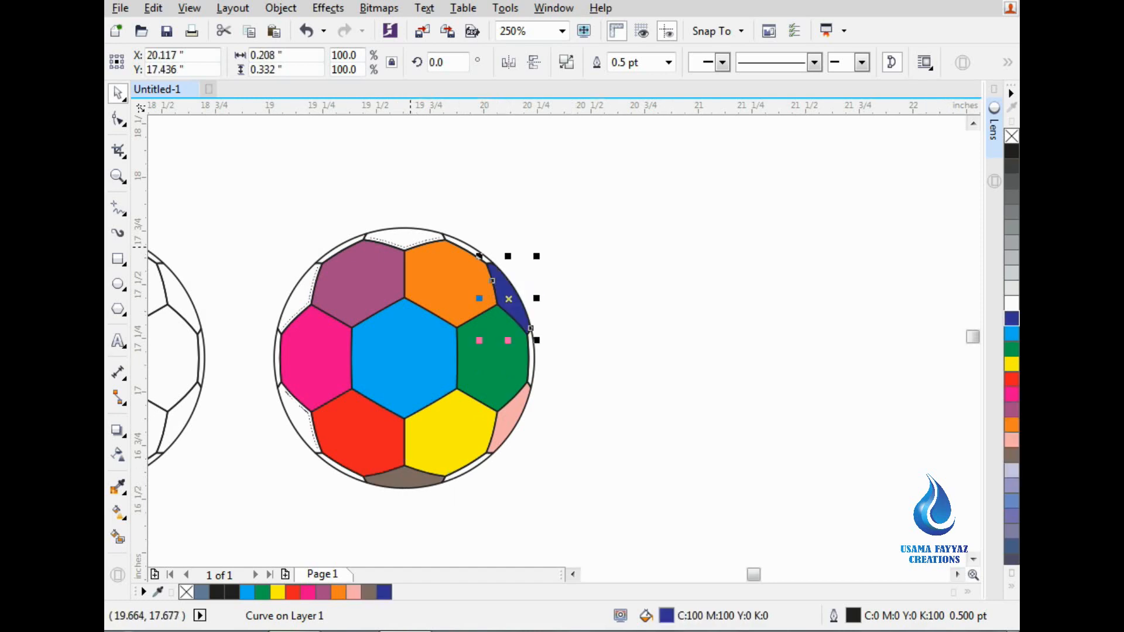
pyautogui.click(410, 239)
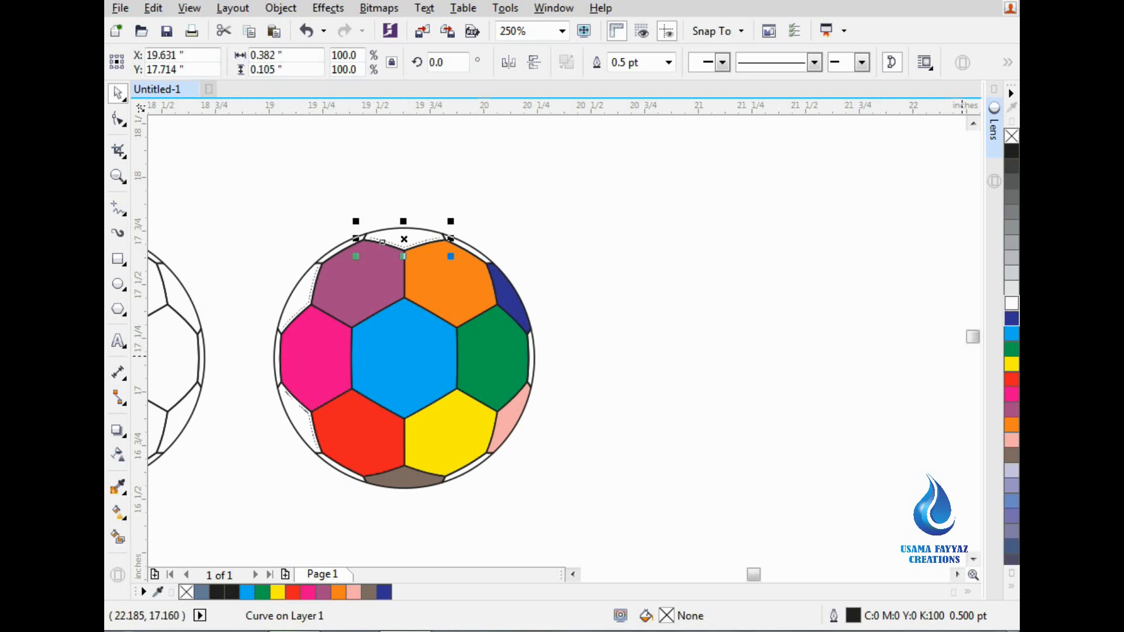
pyautogui.click(1011, 258)
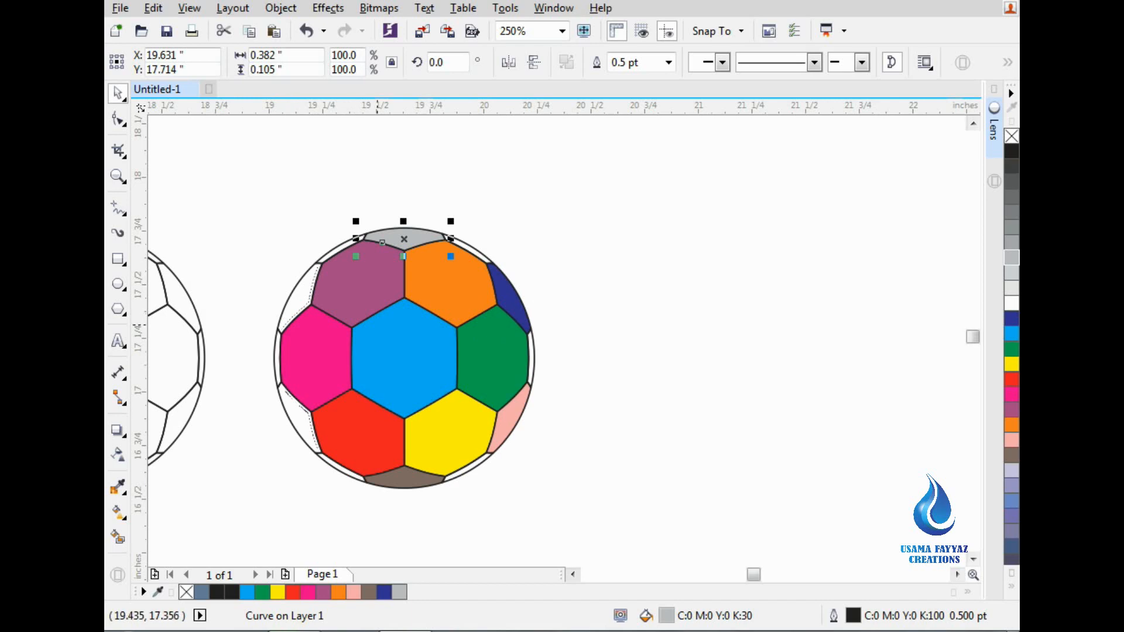
# Copy the central light blue fill to the upper-left edge panel, green to the lower-left edge panel and yellow to the narrow left edge panel
pyautogui.click(407, 346)
pyautogui.scroll(2, 408, 347)
pyautogui.moveTo(408, 348); pyautogui.dragTo(215, 231)
pyautogui.click(552, 393)
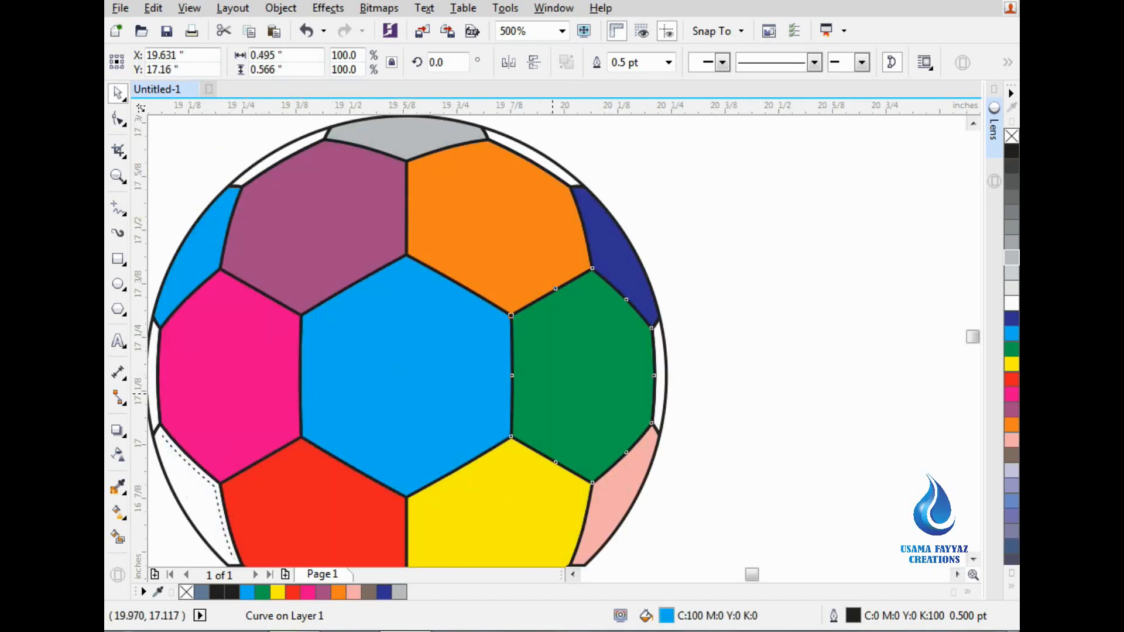
pyautogui.moveTo(539, 393)
pyautogui.mouseDown()
pyautogui.moveTo(178, 482)
pyautogui.moveTo(223, 475)
pyautogui.moveTo(230, 489)
pyautogui.mouseUp()
pyautogui.moveTo(500, 508); pyautogui.dragTo(161, 366)
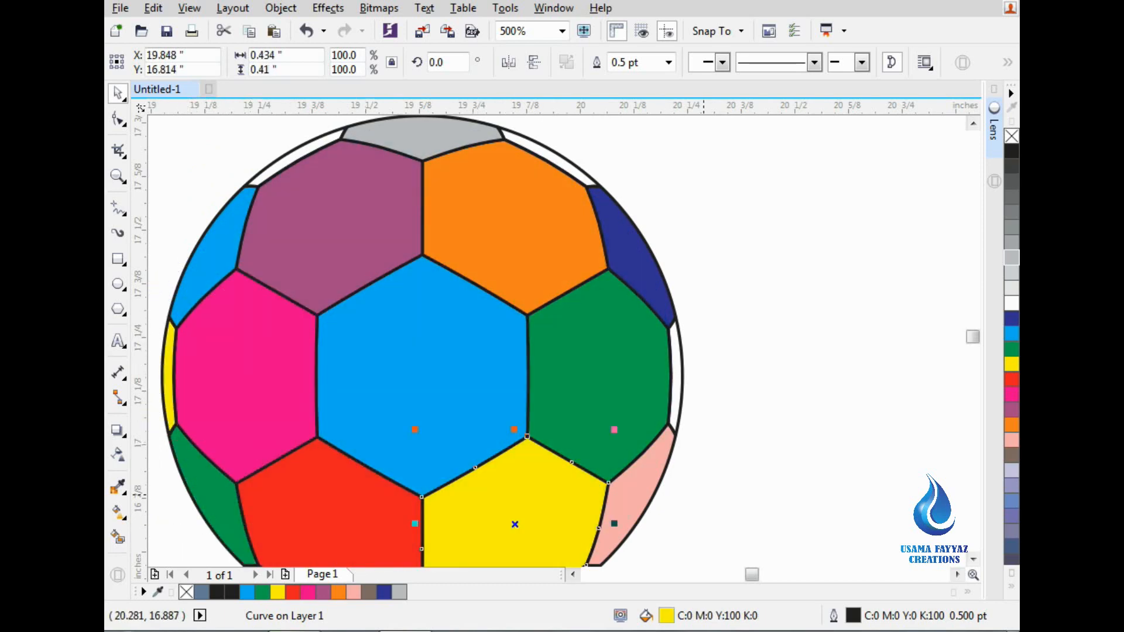
# Copy the orange fill to the narrow right edge panel, red to the narrow upper-right one and dark blue to the narrow upper-left one
pyautogui.scroll(2, 661, 443)
pyautogui.scroll(-2, 587, 427)
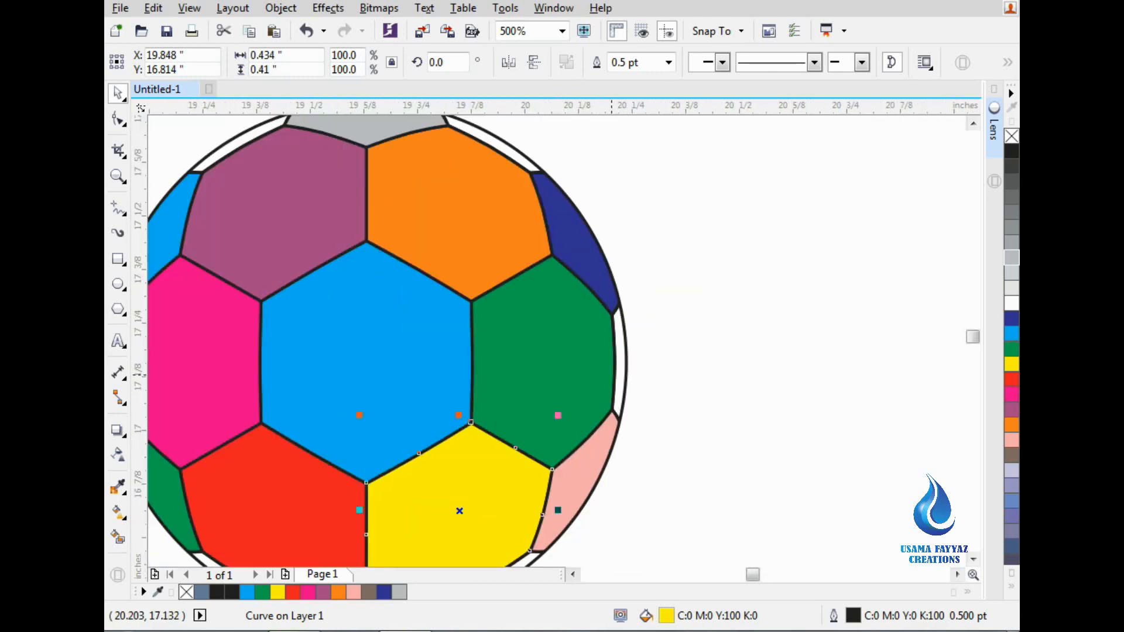
pyautogui.moveTo(453, 175); pyautogui.dragTo(614, 335)
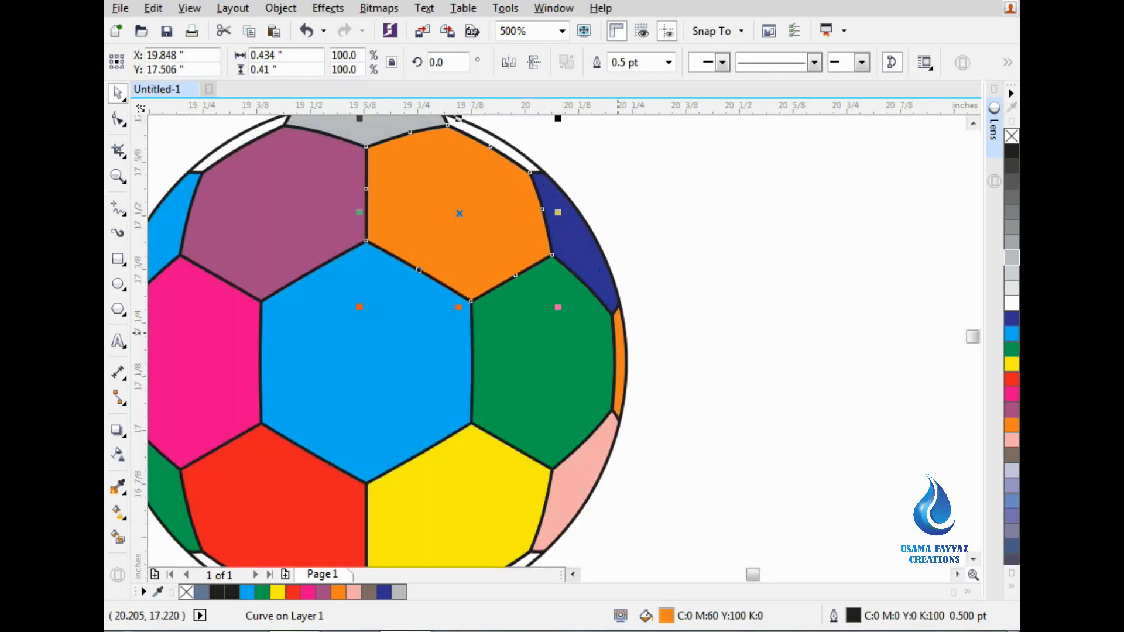
pyautogui.scroll(-2, 653, 499)
pyautogui.scroll(2, 540, 304)
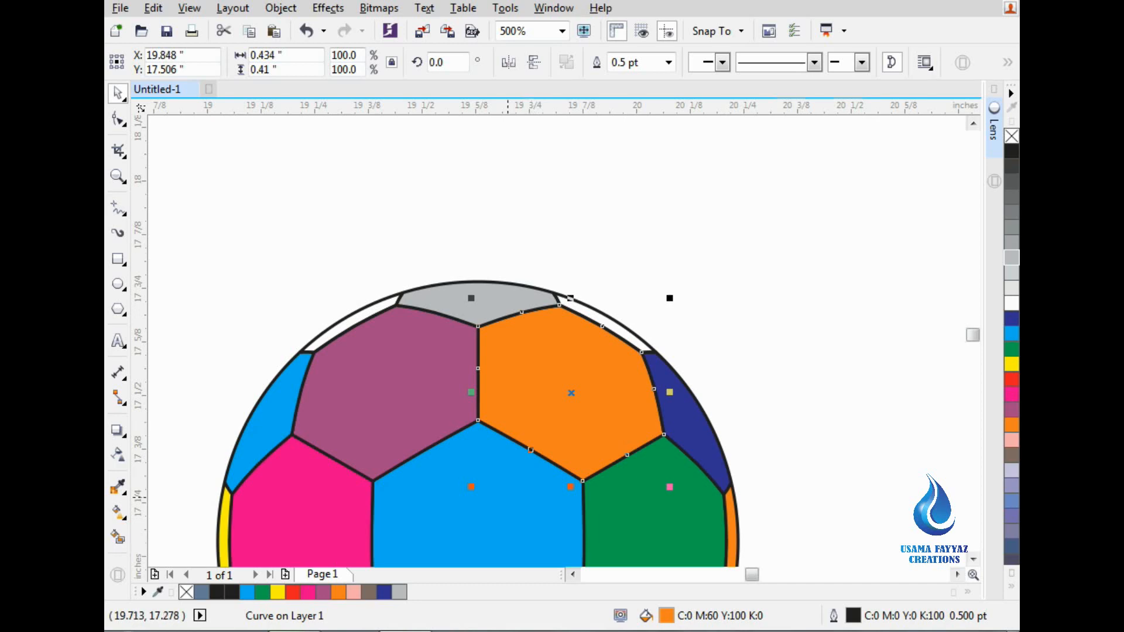
pyautogui.scroll(-1, 508, 497)
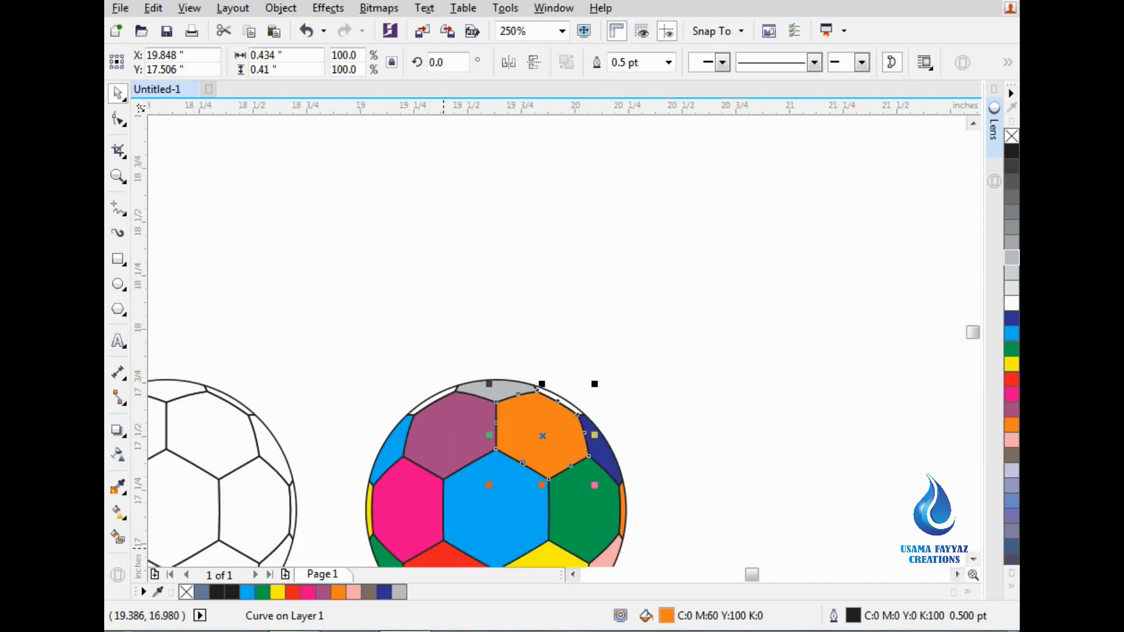
pyautogui.moveTo(443, 548); pyautogui.dragTo(549, 393)
pyautogui.scroll(1, 549, 393)
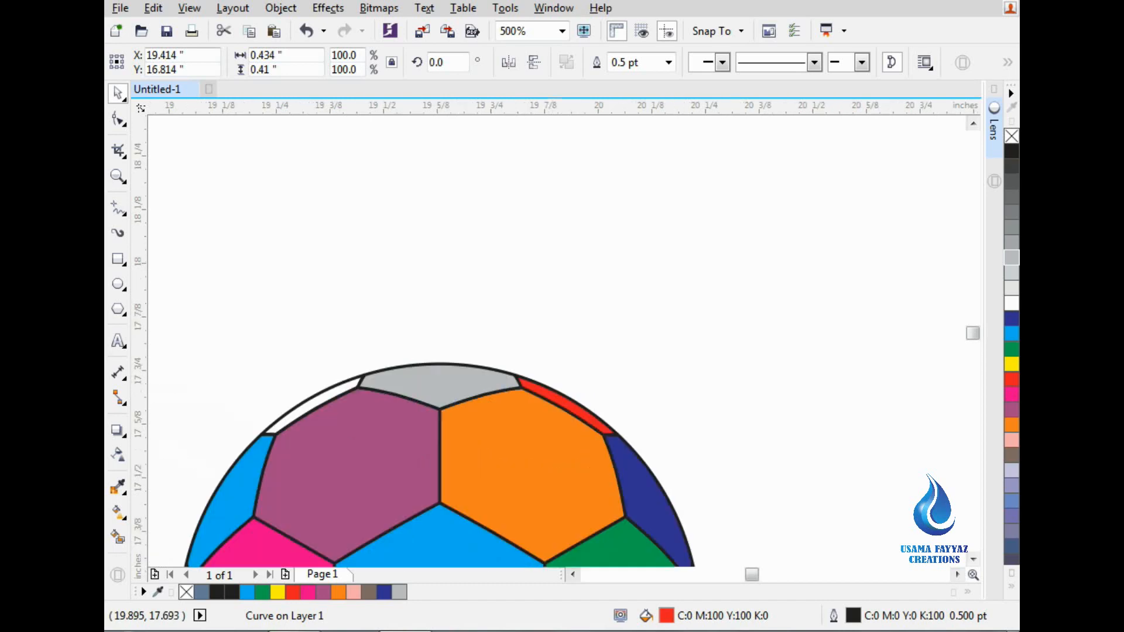
pyautogui.moveTo(655, 509); pyautogui.dragTo(311, 410)
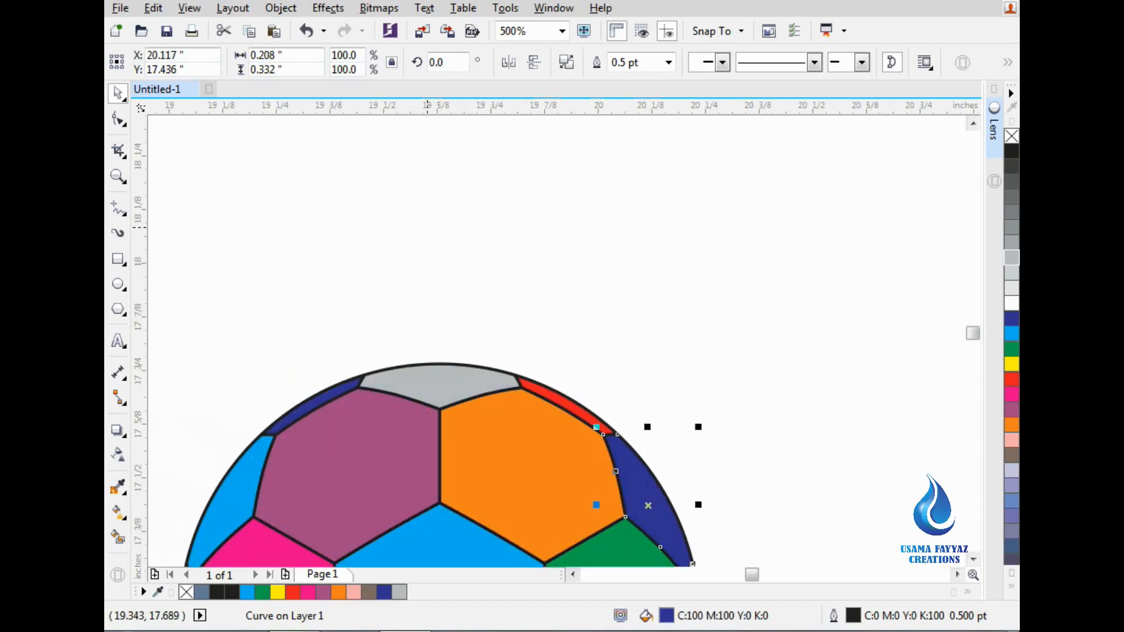
pyautogui.click(433, 257)
# Cut the light pink edge panel and bring the clipped dashed stitching beneath it to the front of the page
pyautogui.scroll(-1, 433, 257)
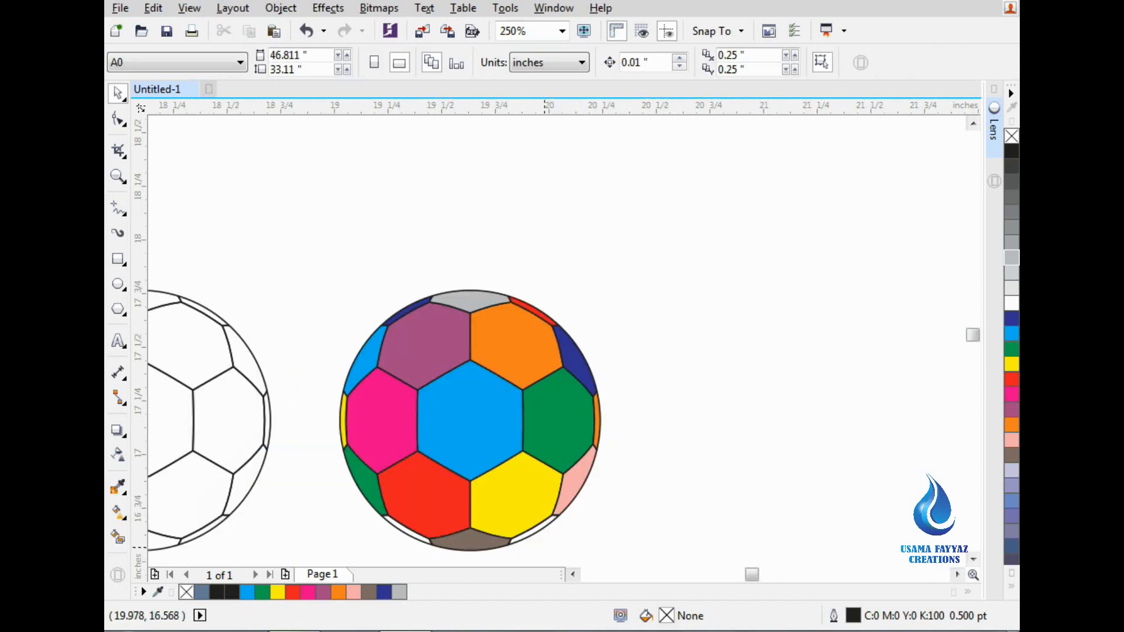
pyautogui.scroll(1, 585, 410)
pyautogui.click(593, 458)
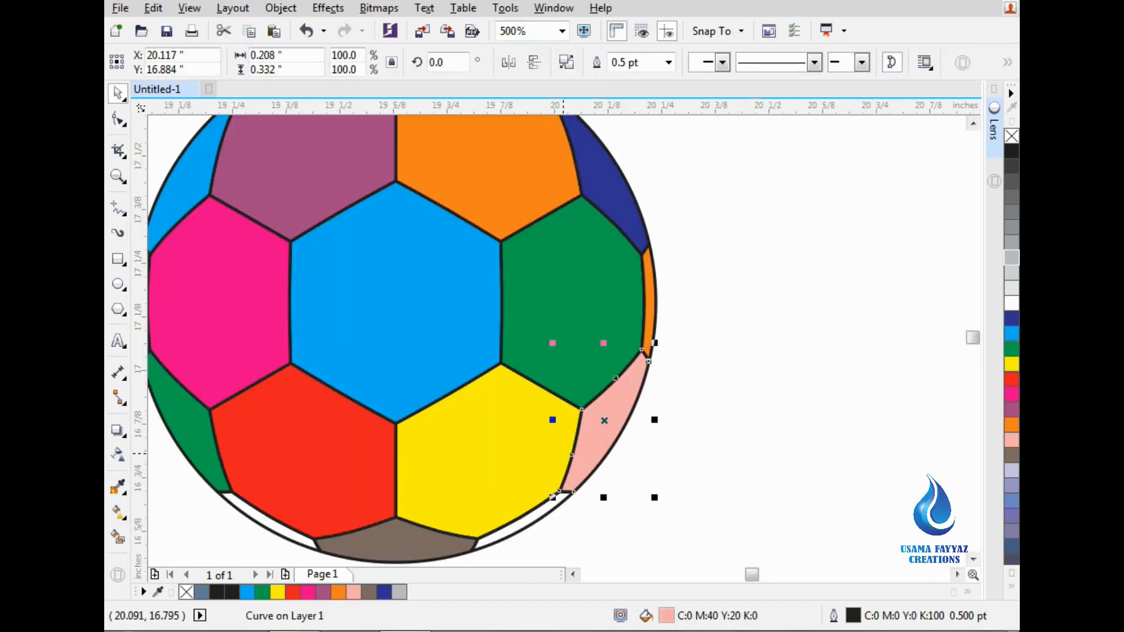
pyautogui.click(224, 30)
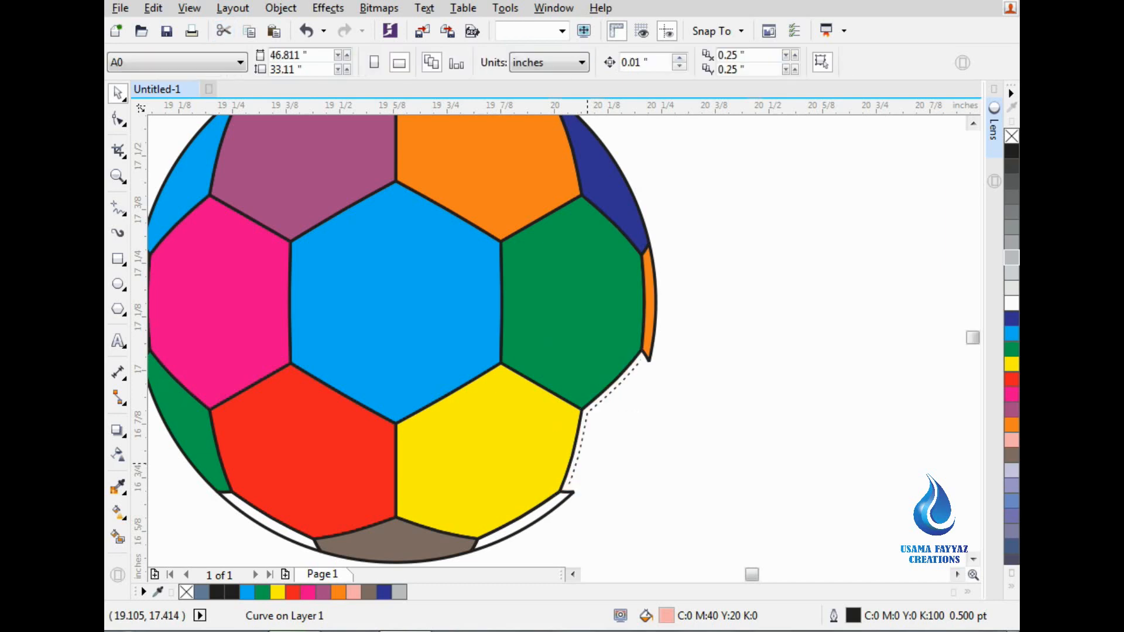
pyautogui.click(598, 403)
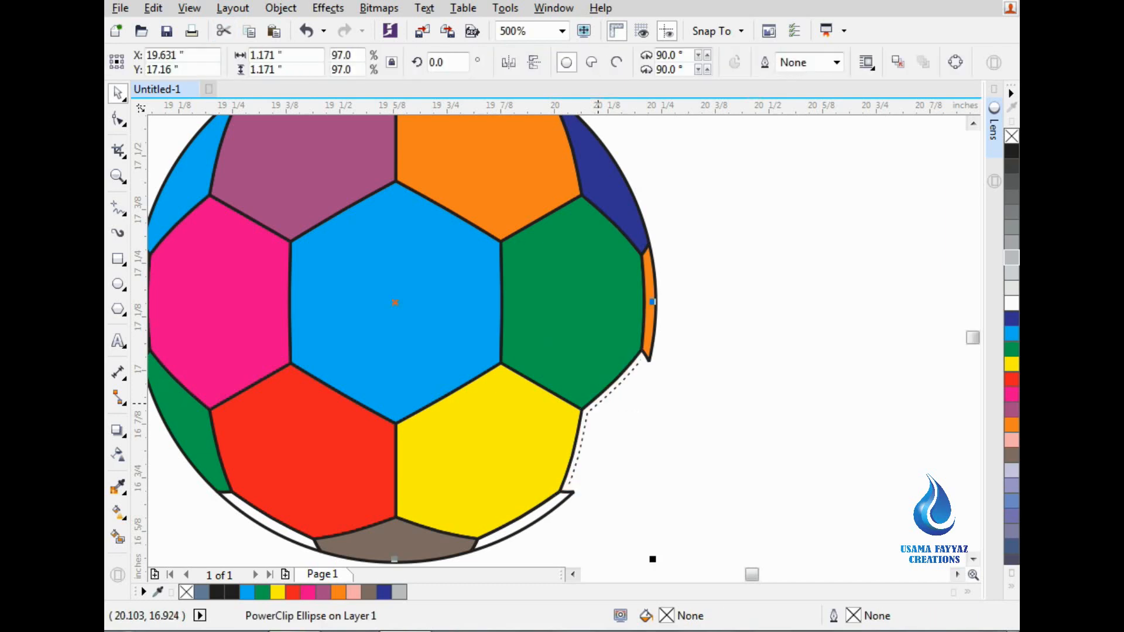
pyautogui.rightClick(598, 404)
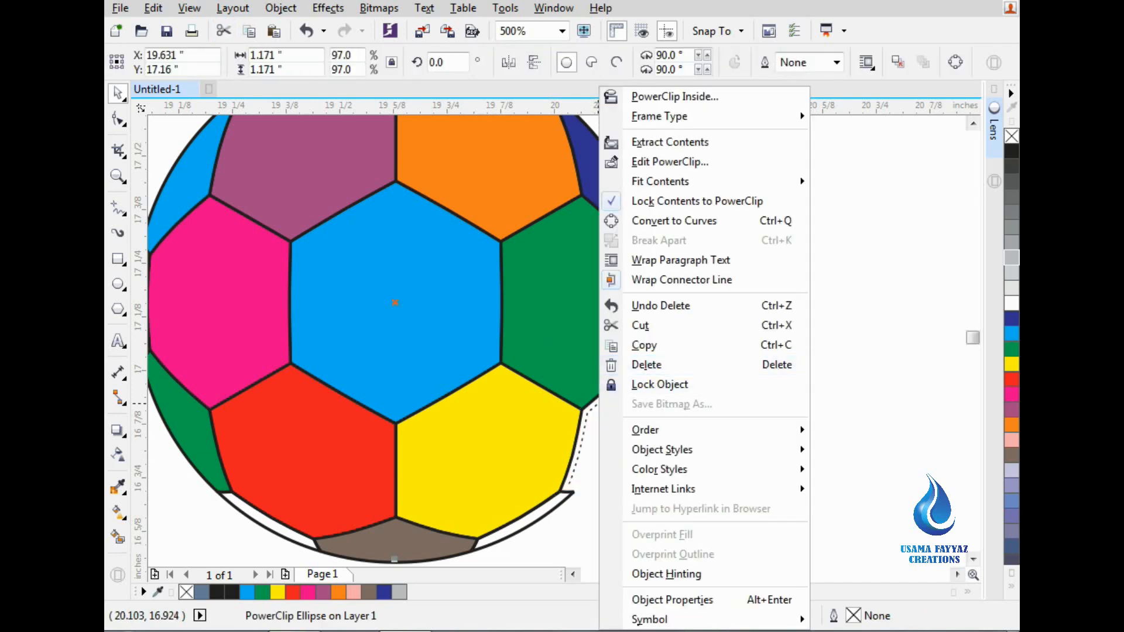
pyautogui.moveTo(644, 430)
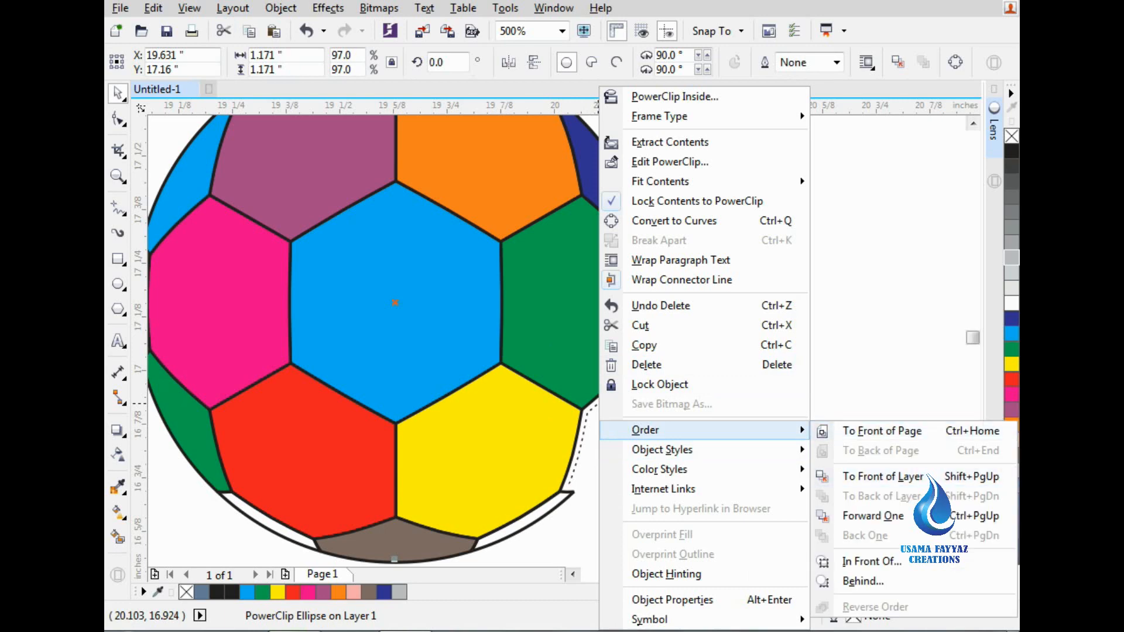
pyautogui.click(882, 431)
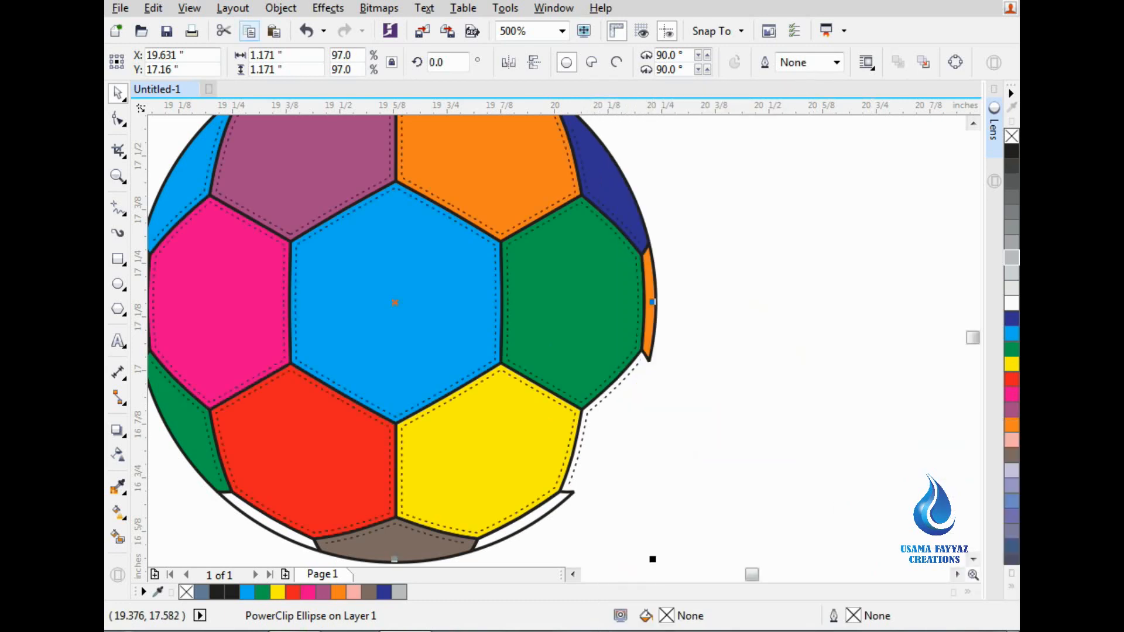
# Paste the light pink panel back in place and move it back one level behind the stitching
pyautogui.click(274, 31)
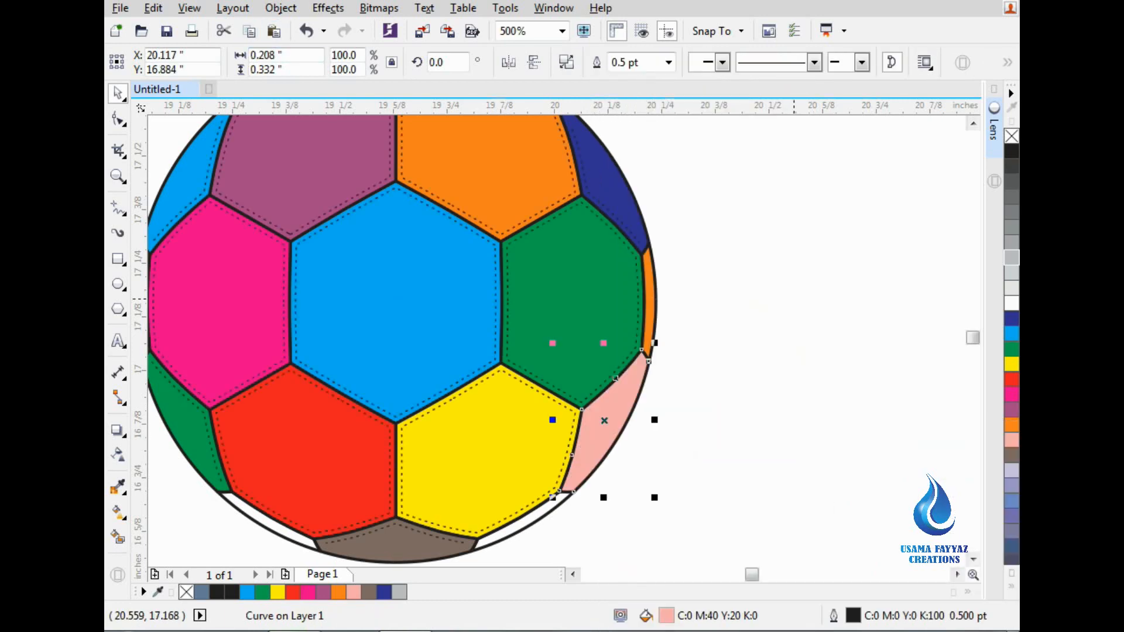
pyautogui.hotkey('ctrl', 'pagedown')
pyautogui.click(552, 527)
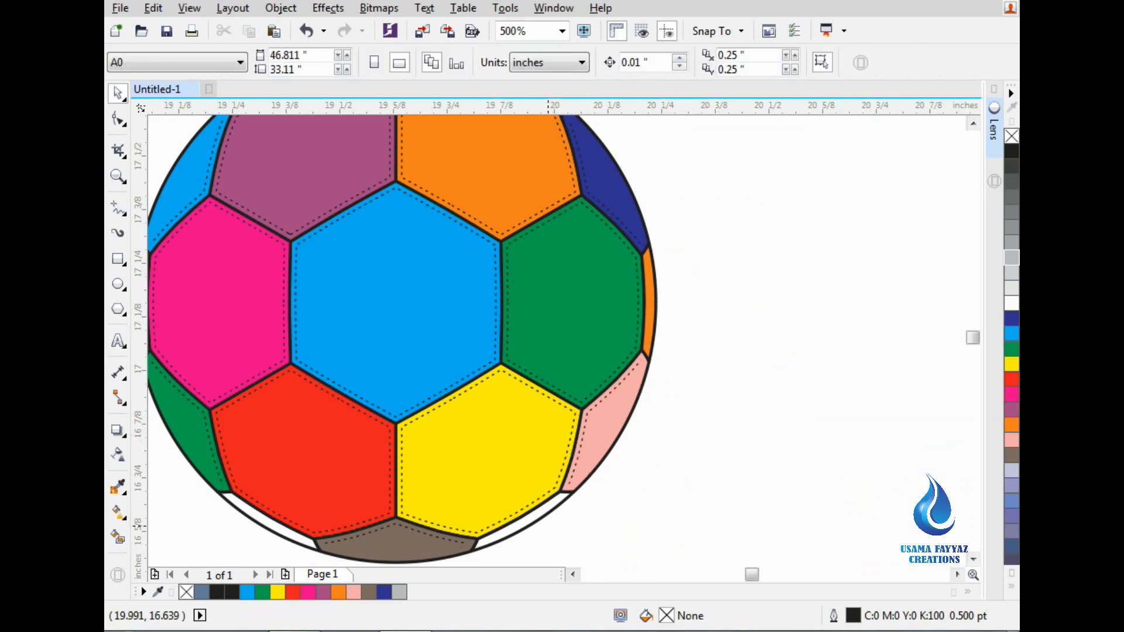
# Fill the football's narrow lower-right edge panel with pale lavender and the narrow lower-left edge panel with dark blue
pyautogui.click(521, 520)
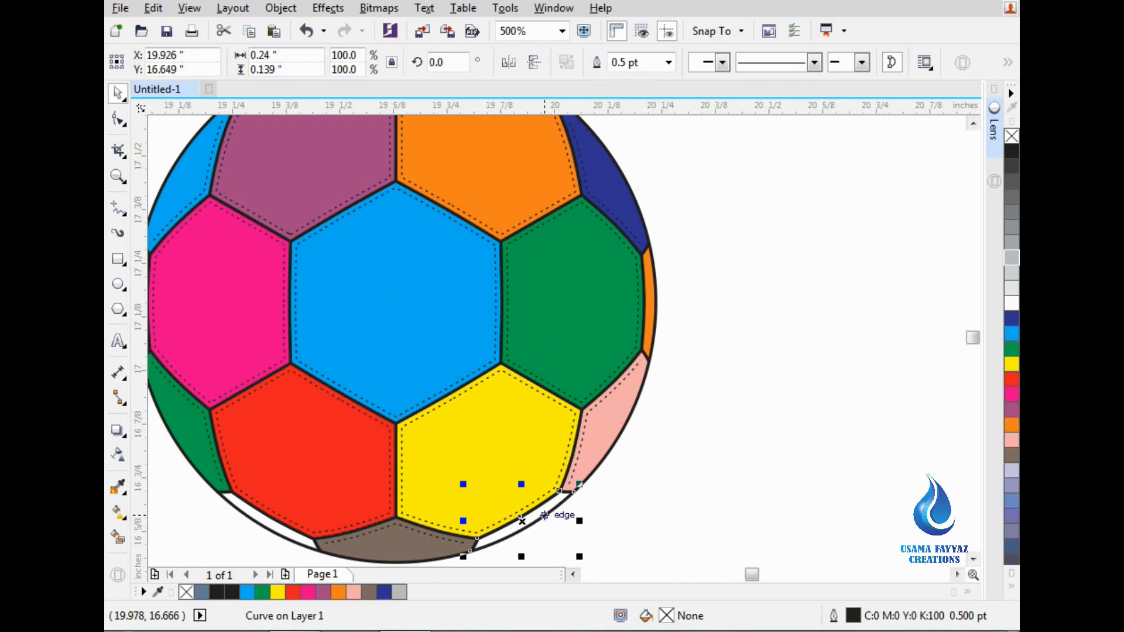
pyautogui.click(305, 449)
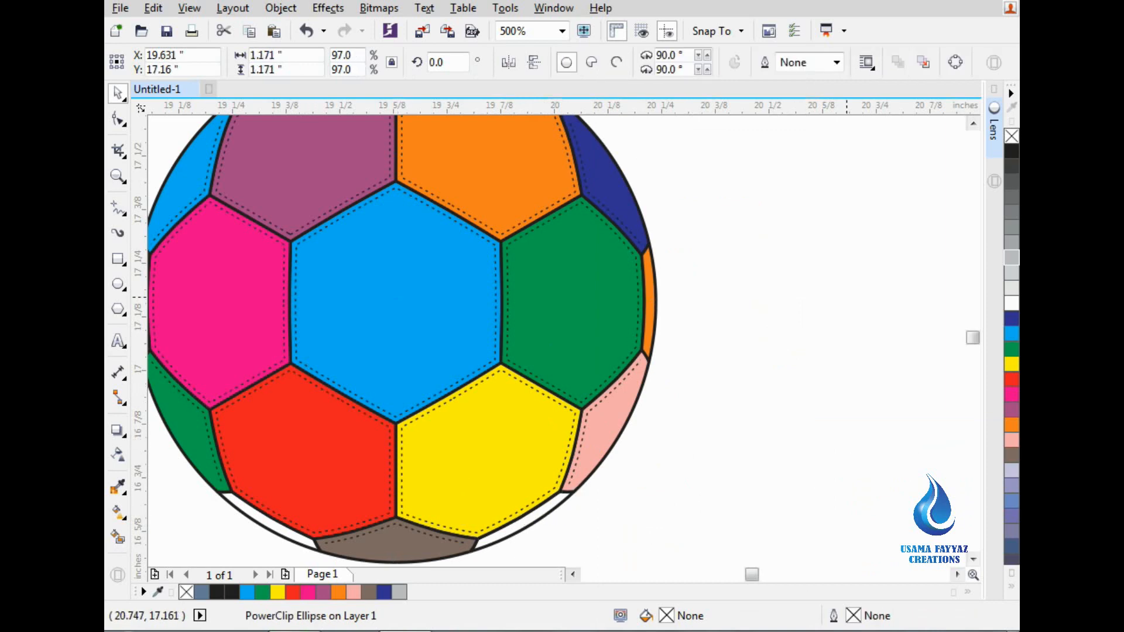
pyautogui.click(741, 334)
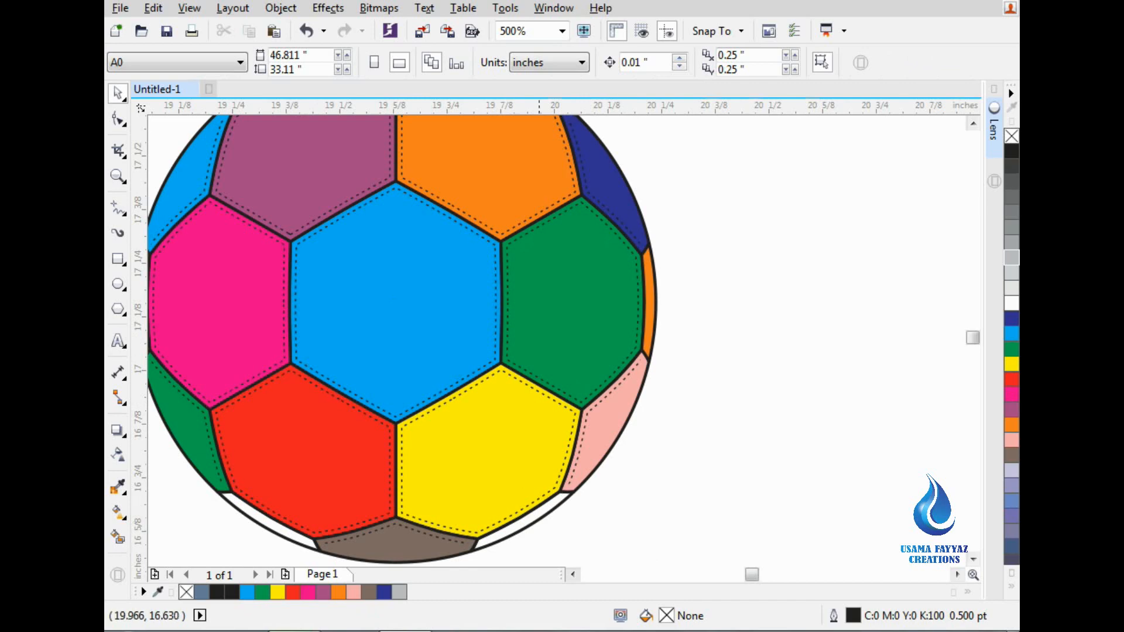
pyautogui.click(521, 519)
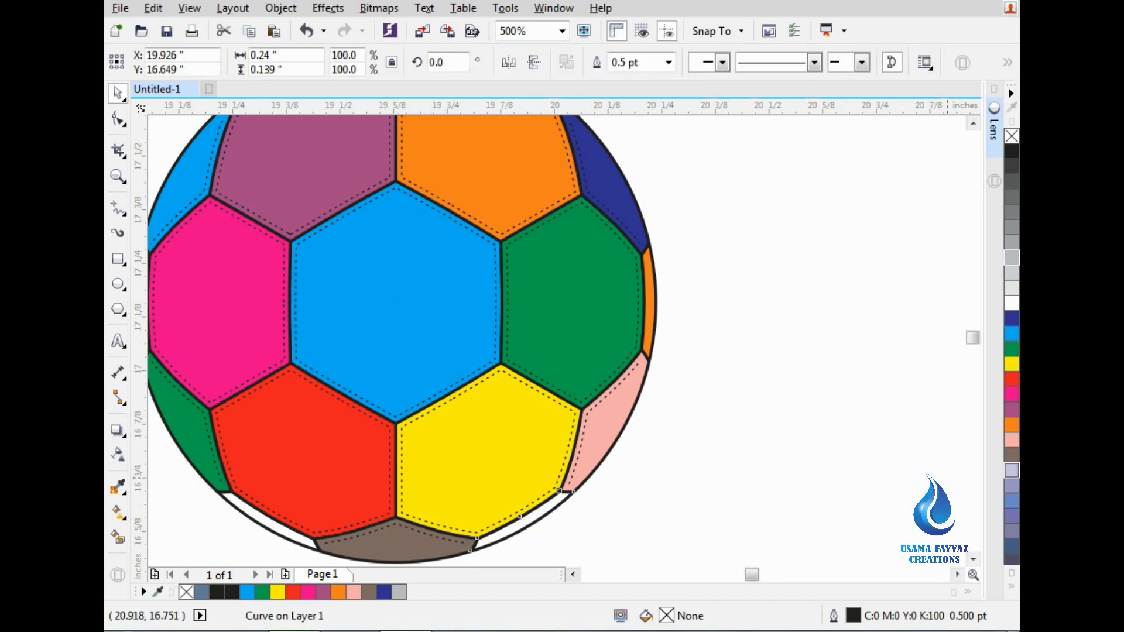
pyautogui.click(1011, 471)
pyautogui.click(270, 520)
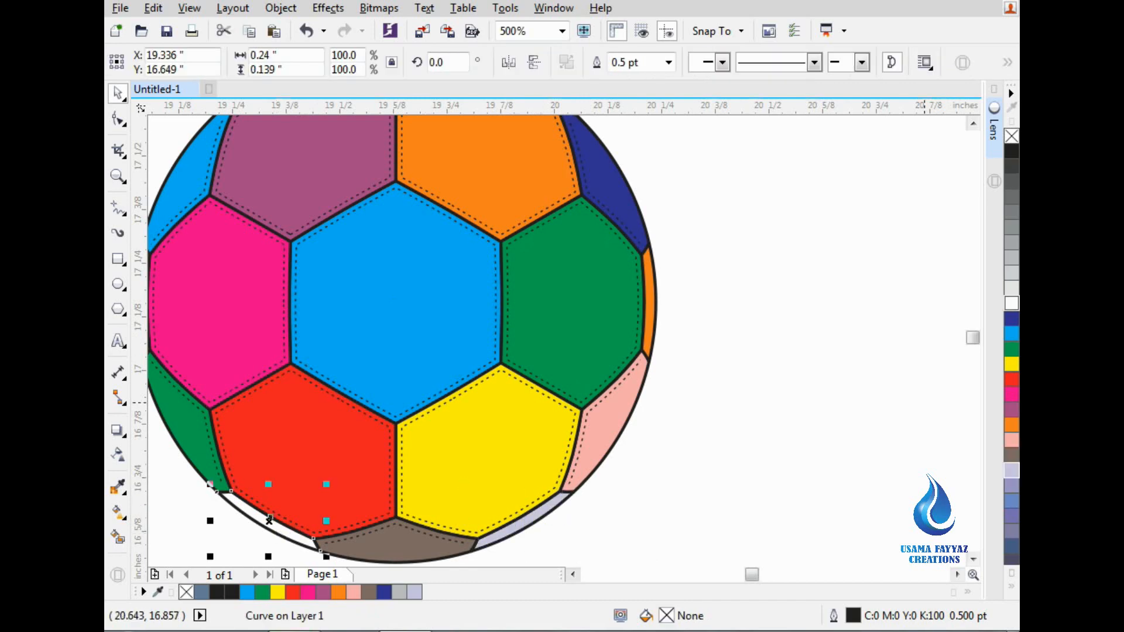
pyautogui.click(1012, 318)
pyautogui.click(786, 322)
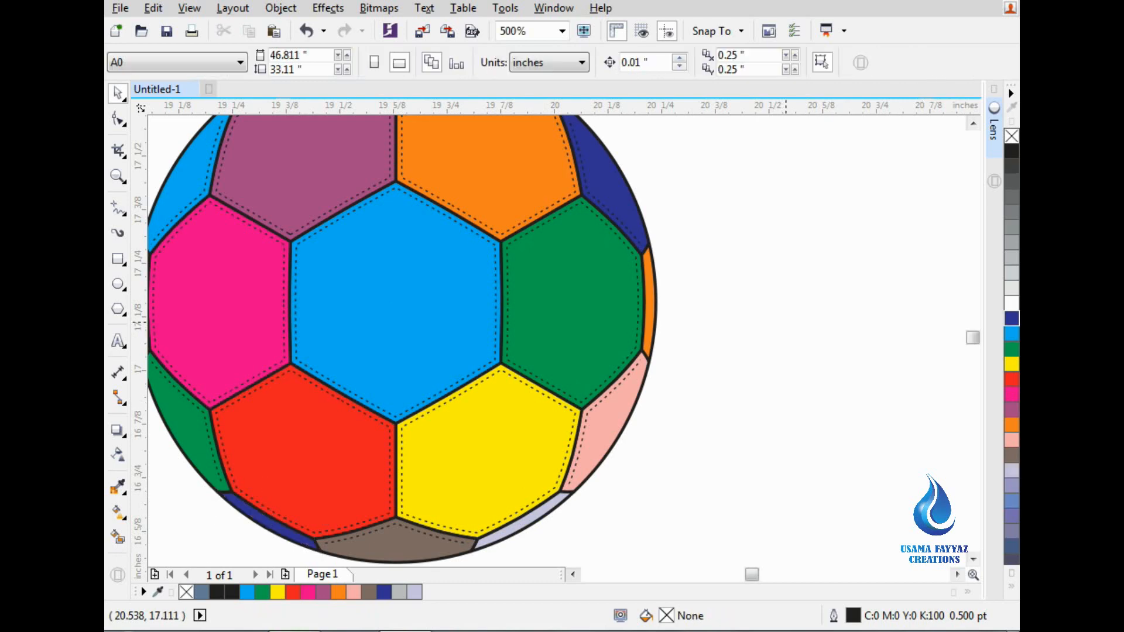
# Delete the unfilled outline football beside the colored one
pyautogui.scroll(-1, 739, 309)
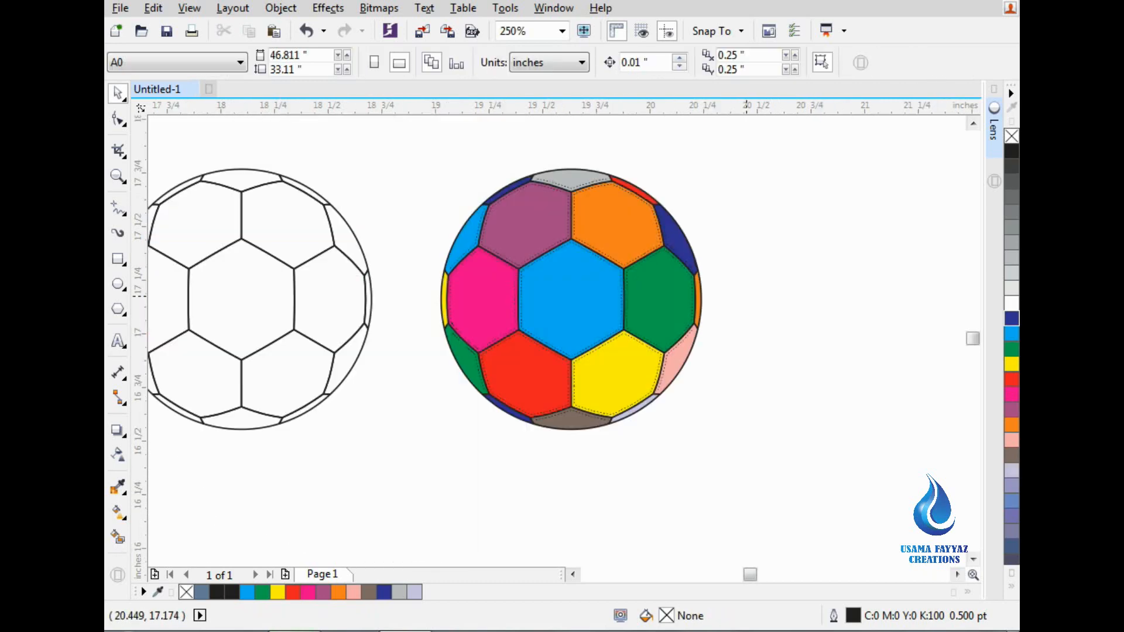
pyautogui.click(223, 302)
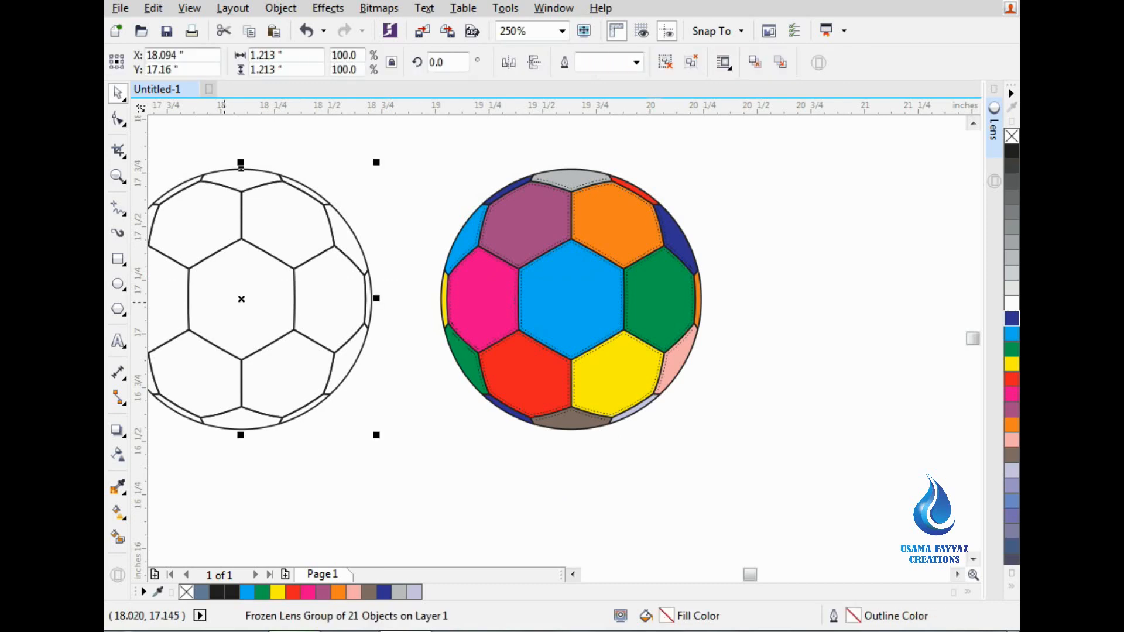
pyautogui.press('Delete')
# Draw a circle about 1.21 inches wide from the football's center to its edge, fill it black and remove its outline
pyautogui.click(118, 283)
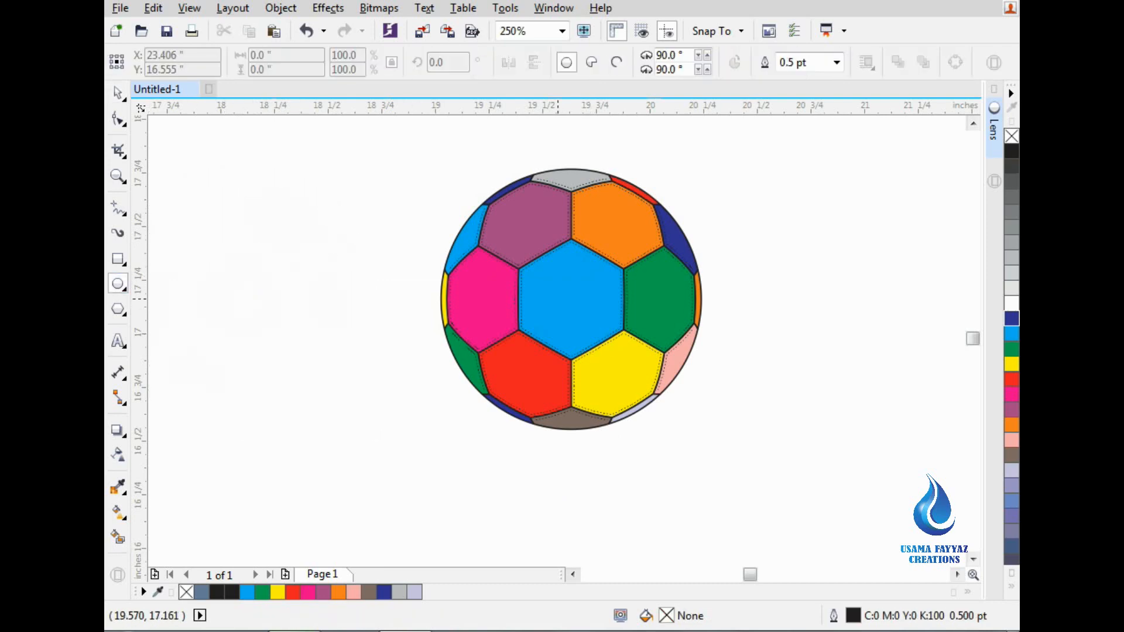
pyautogui.moveTo(571, 298); pyautogui.dragTo(700, 426)
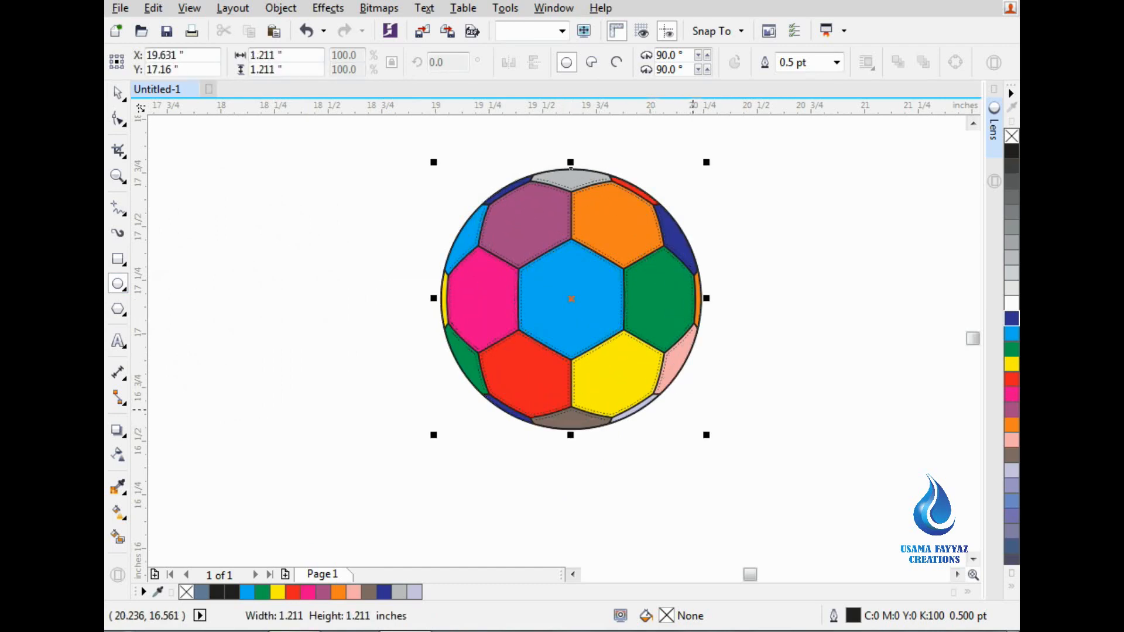
pyautogui.click(1012, 151)
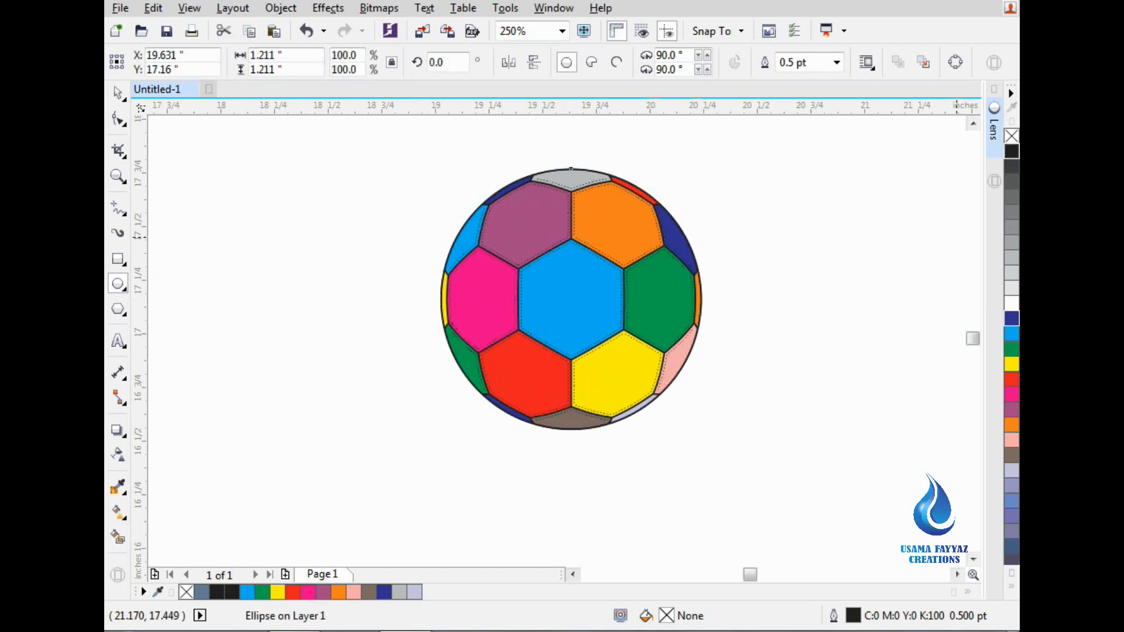
pyautogui.rightClick(1011, 136)
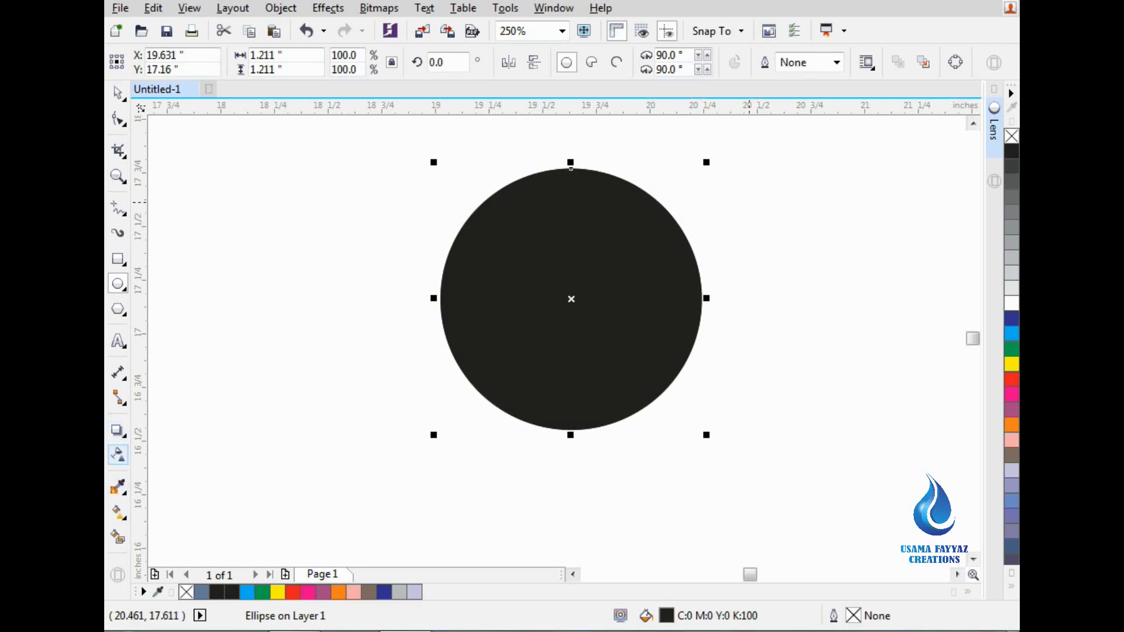
# Give the black circle a linear transparency that darkens the ball's bottom and fades to fully transparent at its center
pyautogui.click(117, 454)
pyautogui.moveTo(571, 169); pyautogui.dragTo(571, 371)
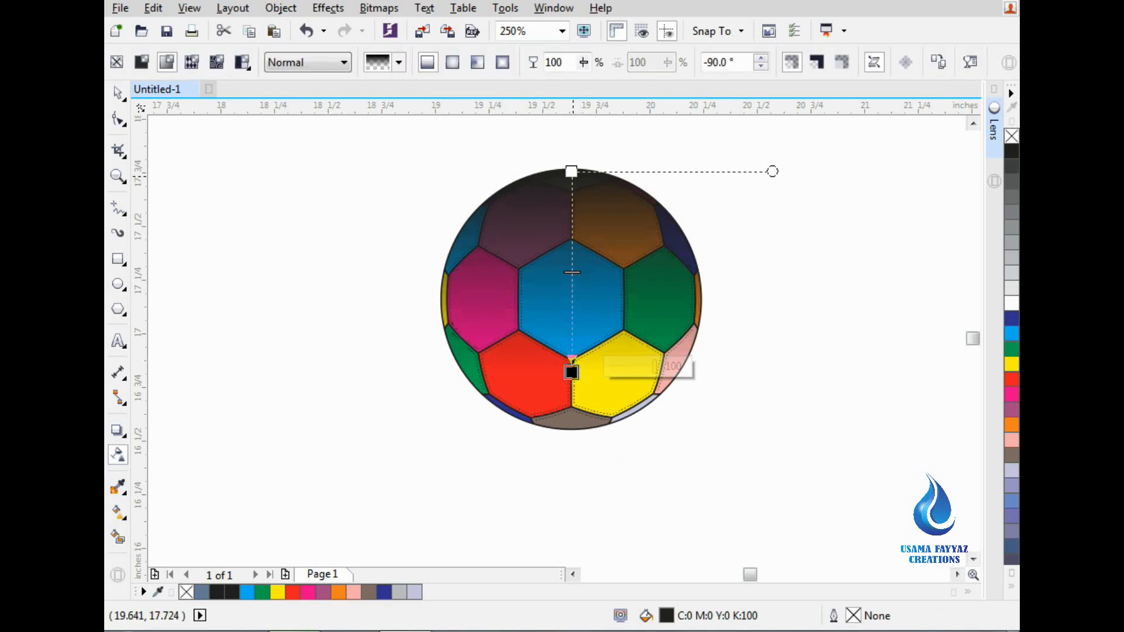
pyautogui.moveTo(571, 172); pyautogui.dragTo(571, 488)
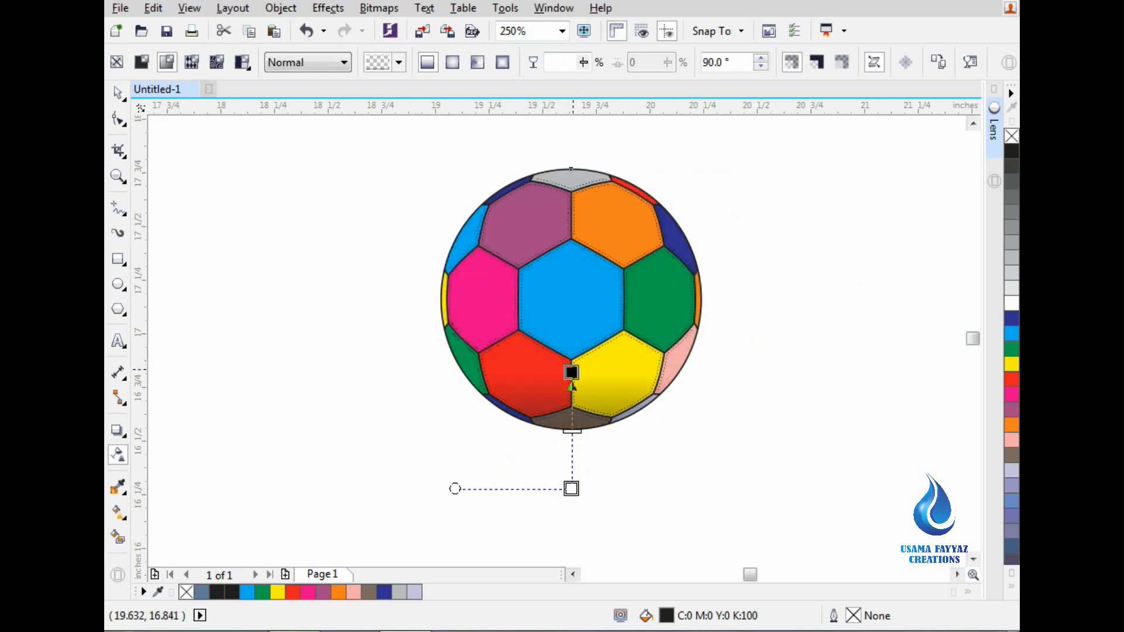
pyautogui.moveTo(571, 373); pyautogui.dragTo(571, 282)
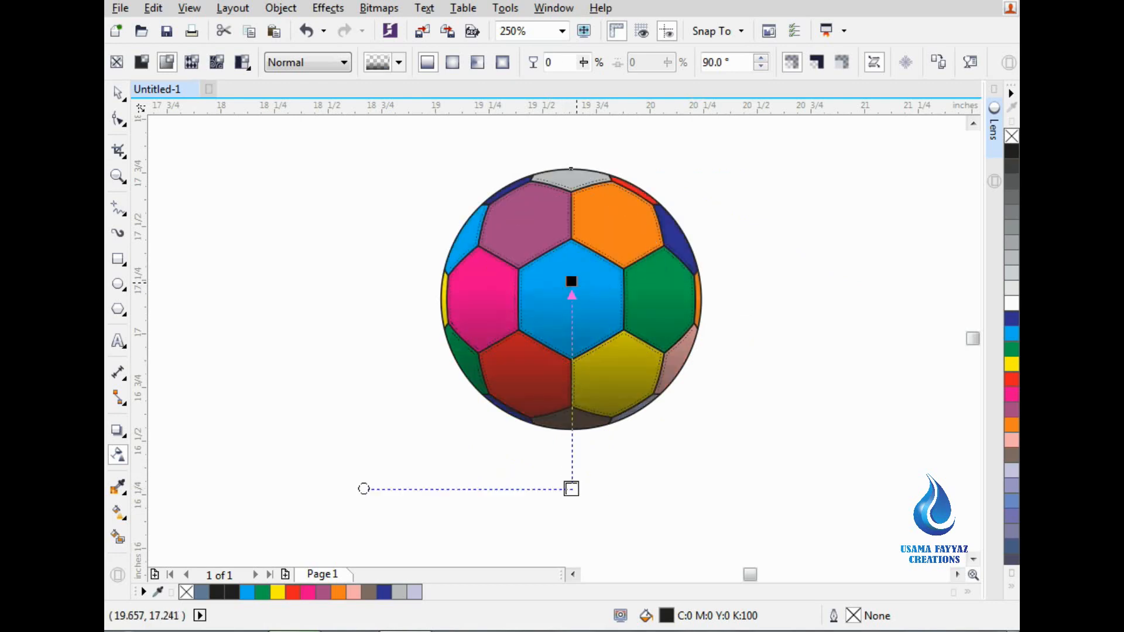
pyautogui.click(571, 299)
pyautogui.moveTo(572, 394); pyautogui.dragTo(572, 408)
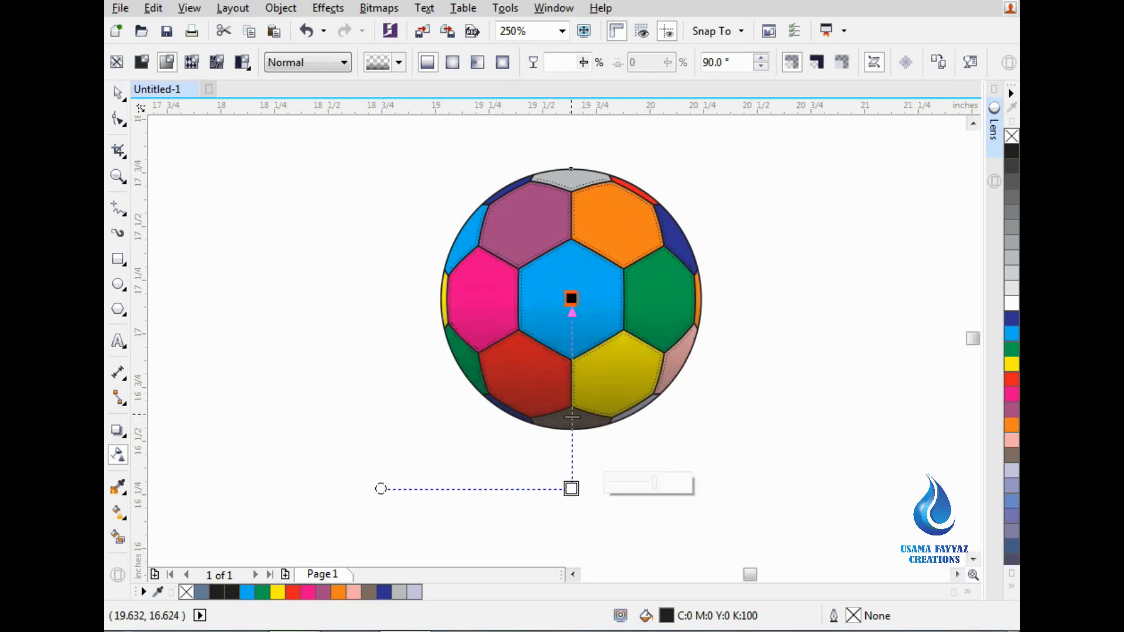
pyautogui.press('space')
pyautogui.press('Escape')
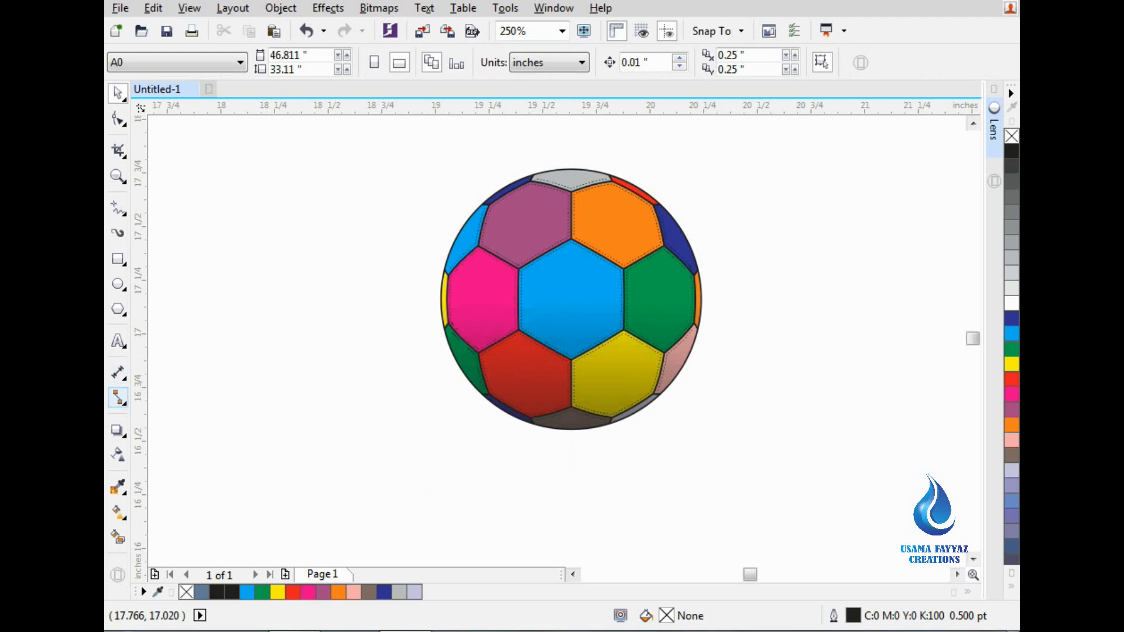
# Draw a second unfilled circle about 1.17 inches in diameter just inside the football's edge
pyautogui.click(117, 284)
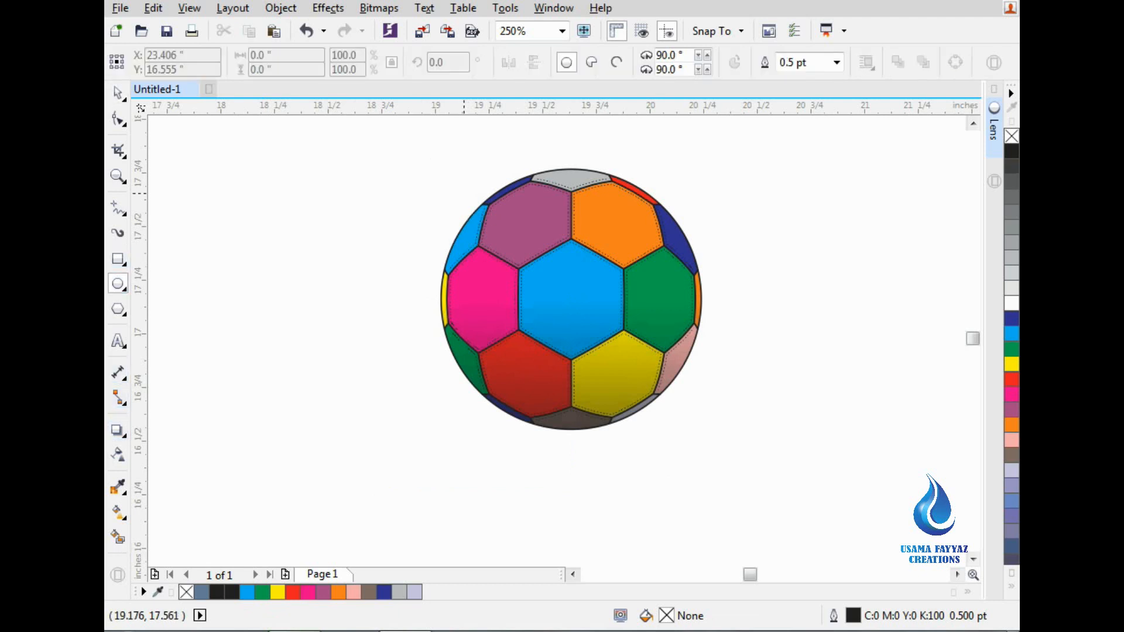
pyautogui.moveTo(445, 174); pyautogui.dragTo(695, 363)
pyautogui.press('space')
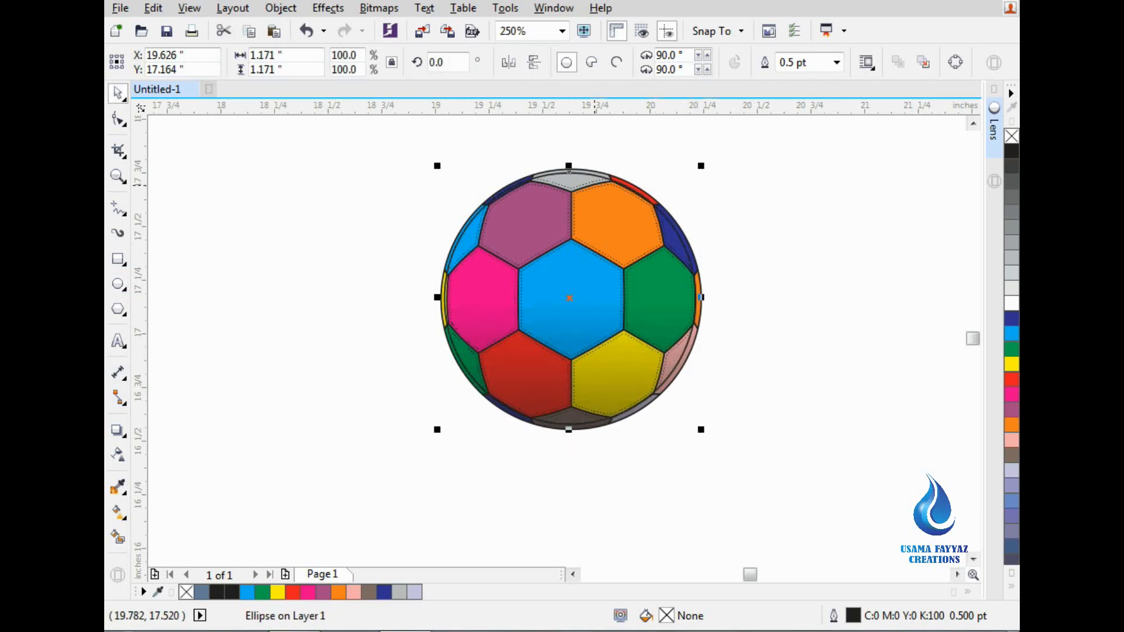
pyautogui.scroll(2, 593, 166)
pyautogui.press('Escape')
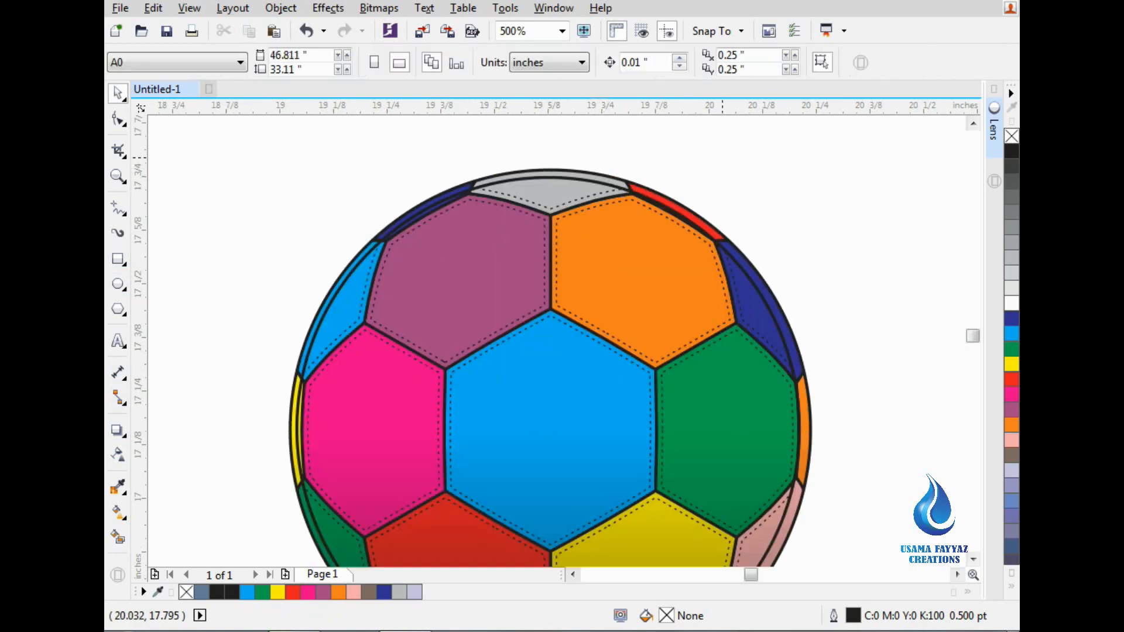
# Align the inner circle's center horizontally and vertically with the football
pyautogui.click(699, 218)
pyautogui.scroll(1, 656, 196)
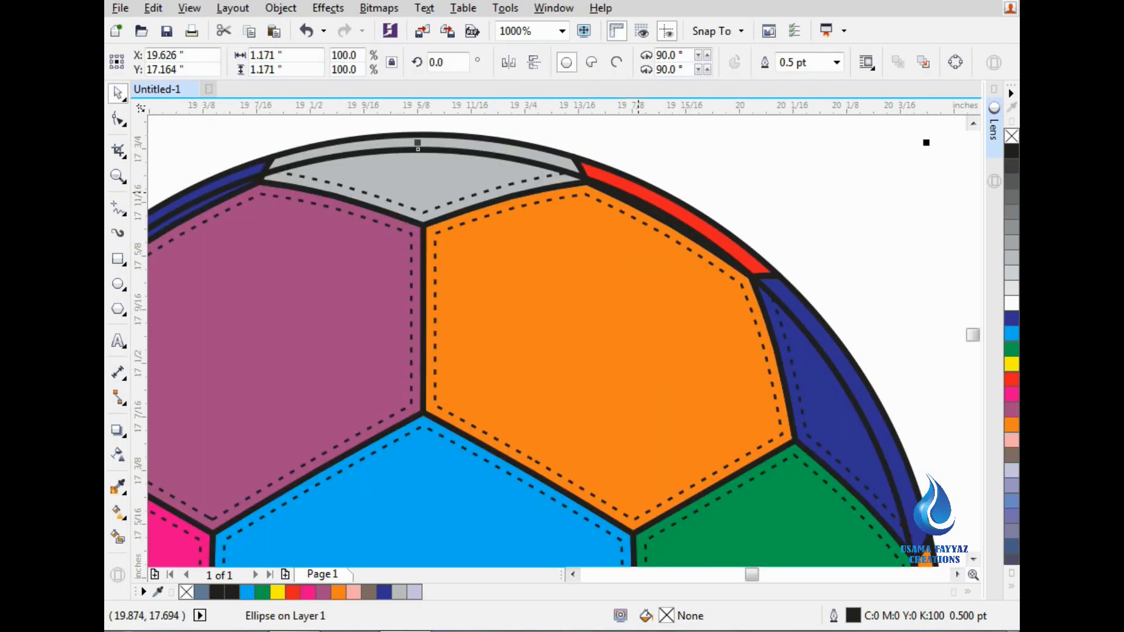
pyautogui.keyDown('shift'); pyautogui.click(644, 184); pyautogui.keyUp('shift')
pyautogui.press('c')
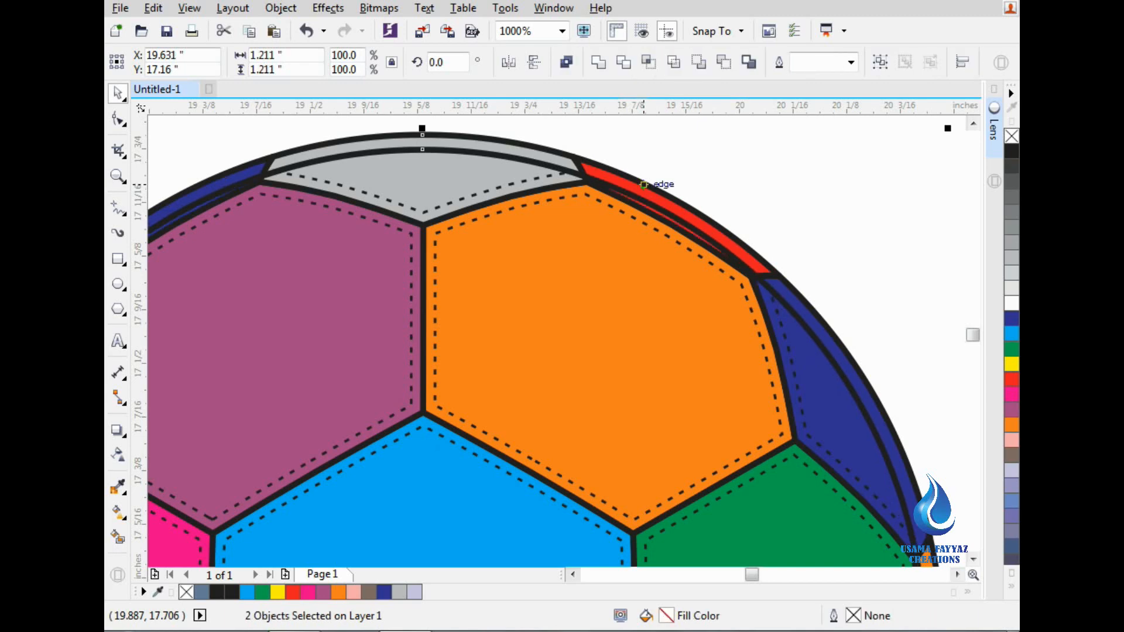
pyautogui.press('e')
pyautogui.click(828, 202)
pyautogui.click(680, 260)
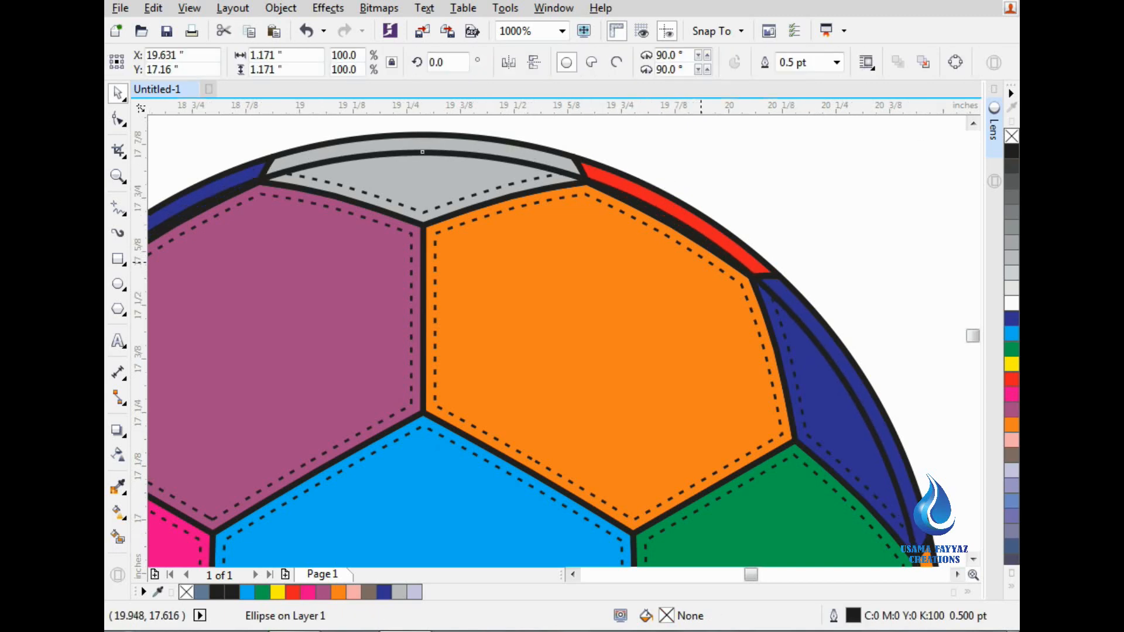
# Convert the inner circle to curves and move its bottom node up to just above the ball's center
pyautogui.scroll(-1, 607, 269)
pyautogui.click(118, 119)
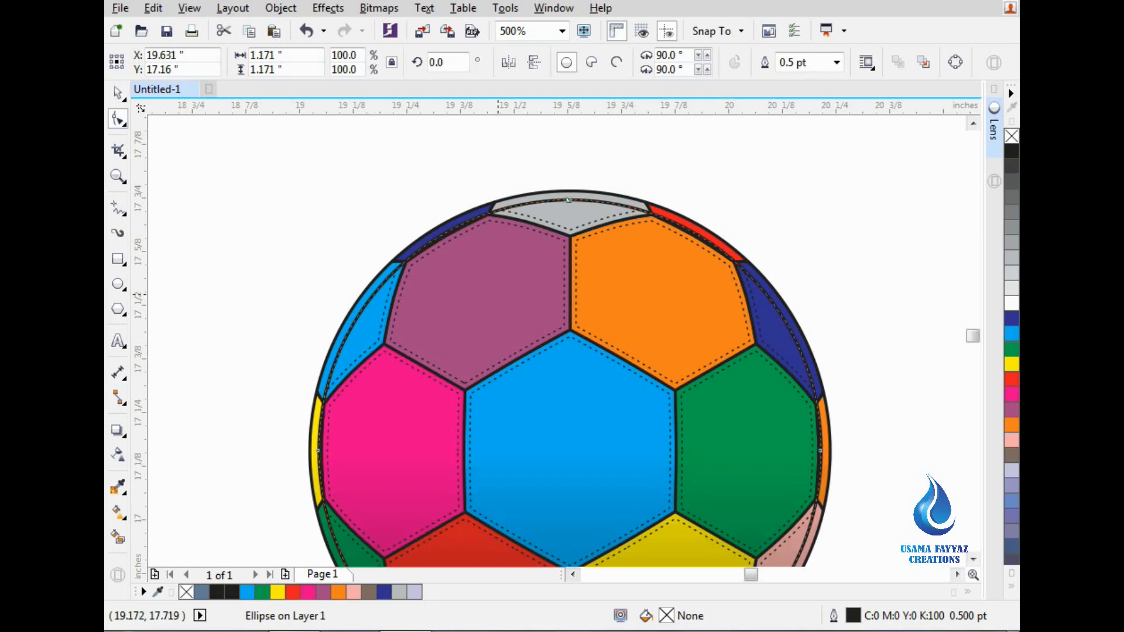
pyautogui.hotkey('ctrl', 'q')
pyautogui.scroll(-1, 601, 316)
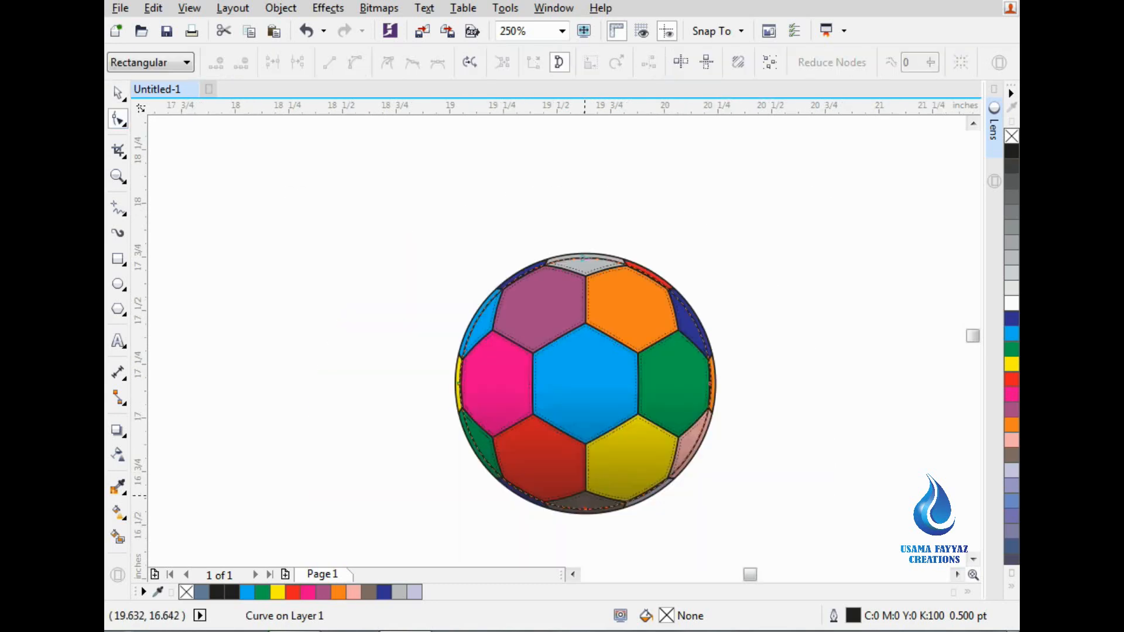
pyautogui.moveTo(585, 508); pyautogui.dragTo(583, 371)
# Fill the reshaped highlight curve with white and remove its outline
pyautogui.click(1013, 303)
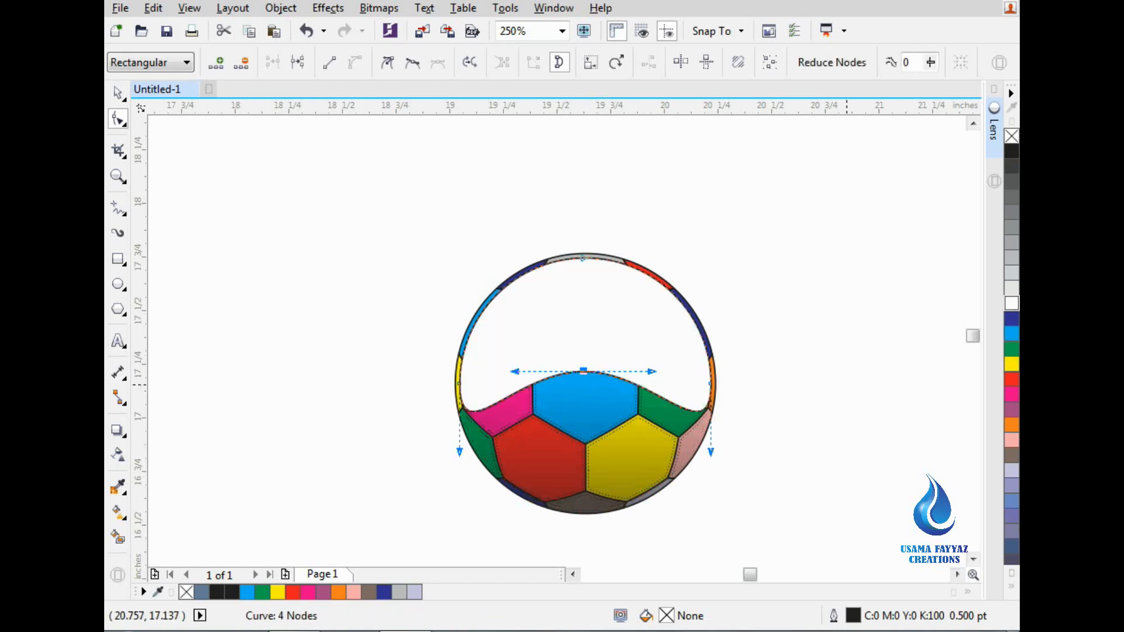
pyautogui.press('space')
pyautogui.rightClick(1012, 135)
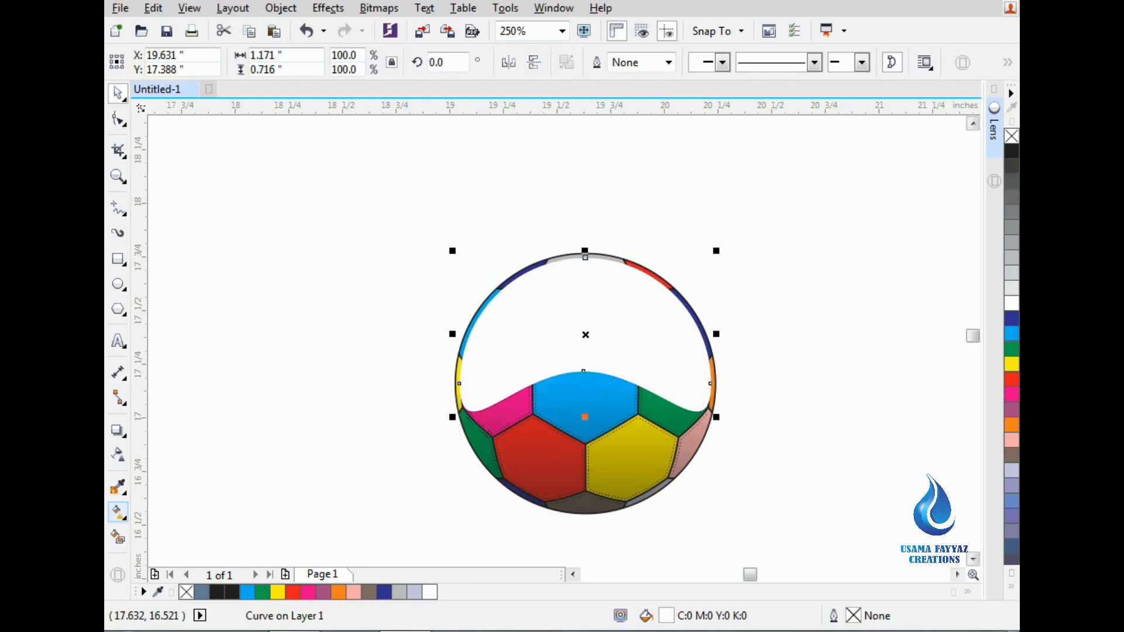
# Apply a linear transparency to the white highlight, starting above the ball and fading to fully transparent at its center
pyautogui.click(118, 455)
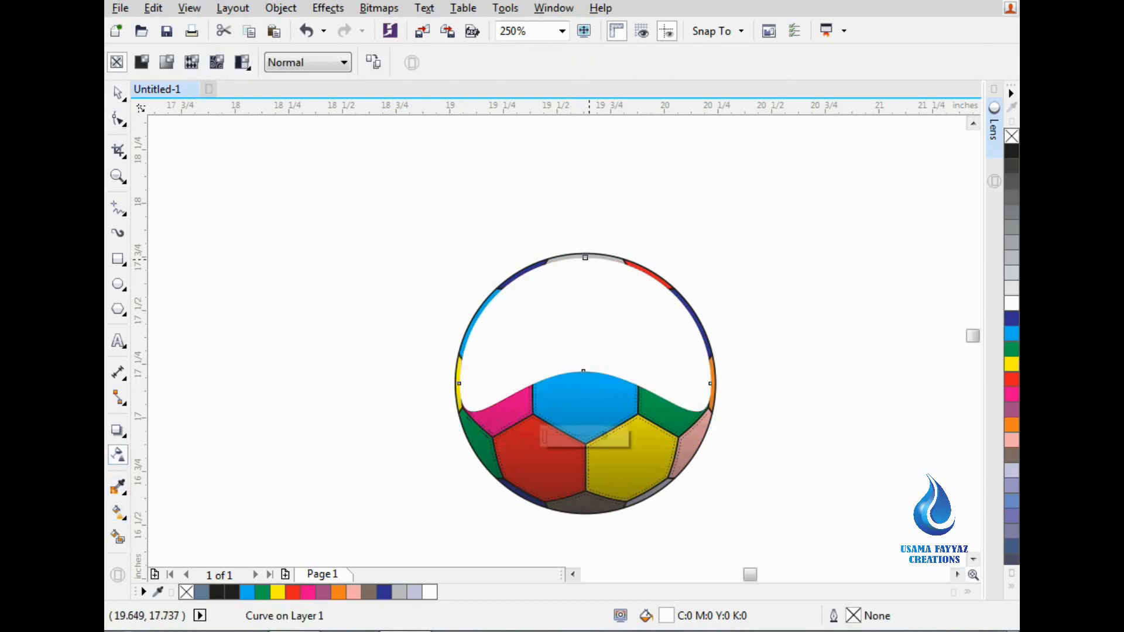
pyautogui.moveTo(589, 258); pyautogui.dragTo(588, 369)
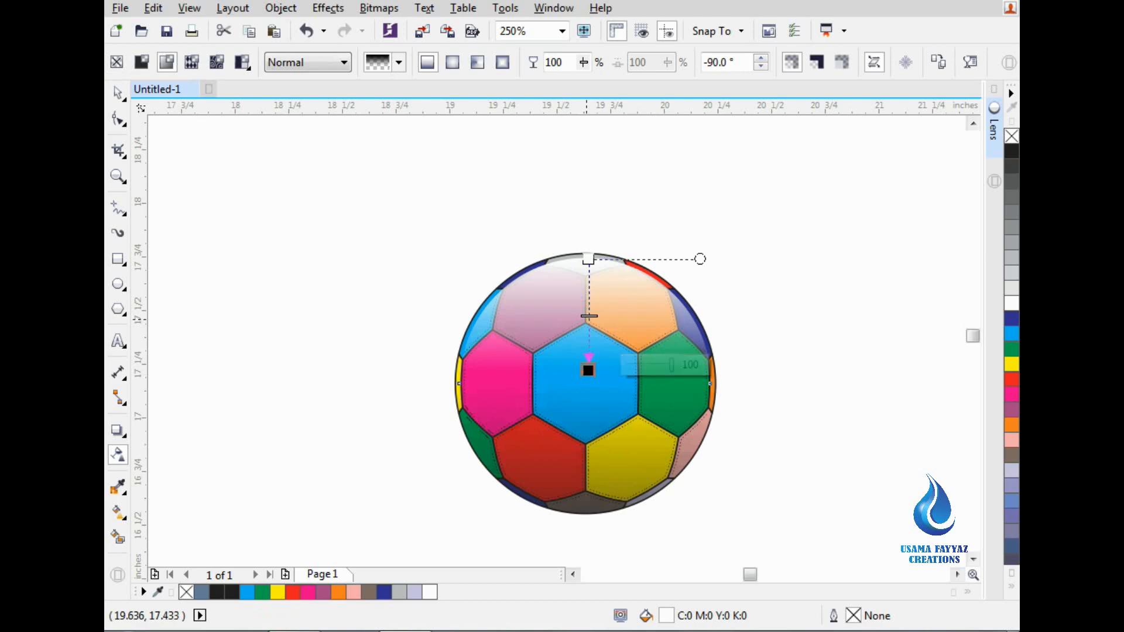
pyautogui.moveTo(588, 260); pyautogui.dragTo(588, 230)
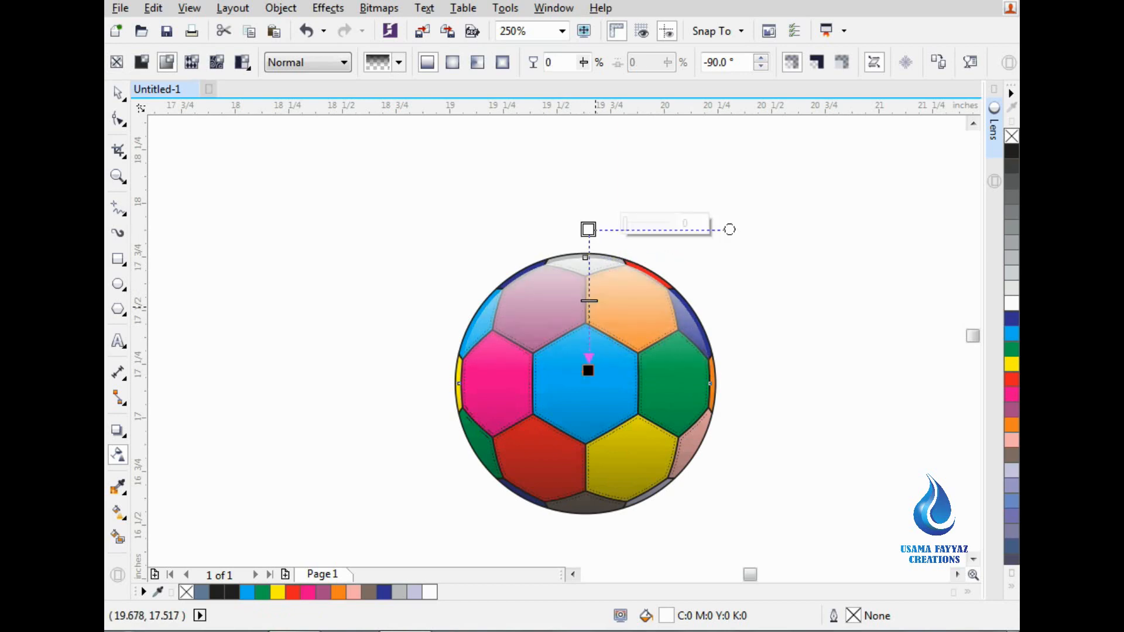
pyautogui.moveTo(588, 370)
pyautogui.mouseDown()
pyautogui.moveTo(591, 392)
pyautogui.moveTo(584, 383)
pyautogui.mouseUp()
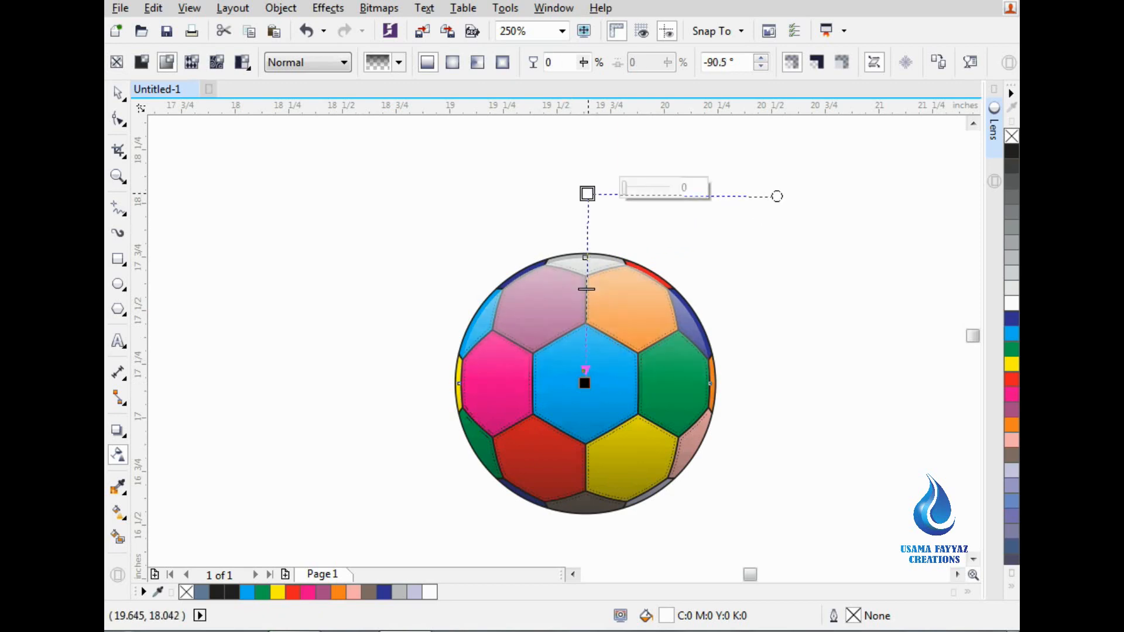
pyautogui.press('space')
# Move the white highlight slightly upward, closer to the ball's top edge, and deselect it
pyautogui.scroll(1, 582, 264)
pyautogui.scroll(3, 576, 250)
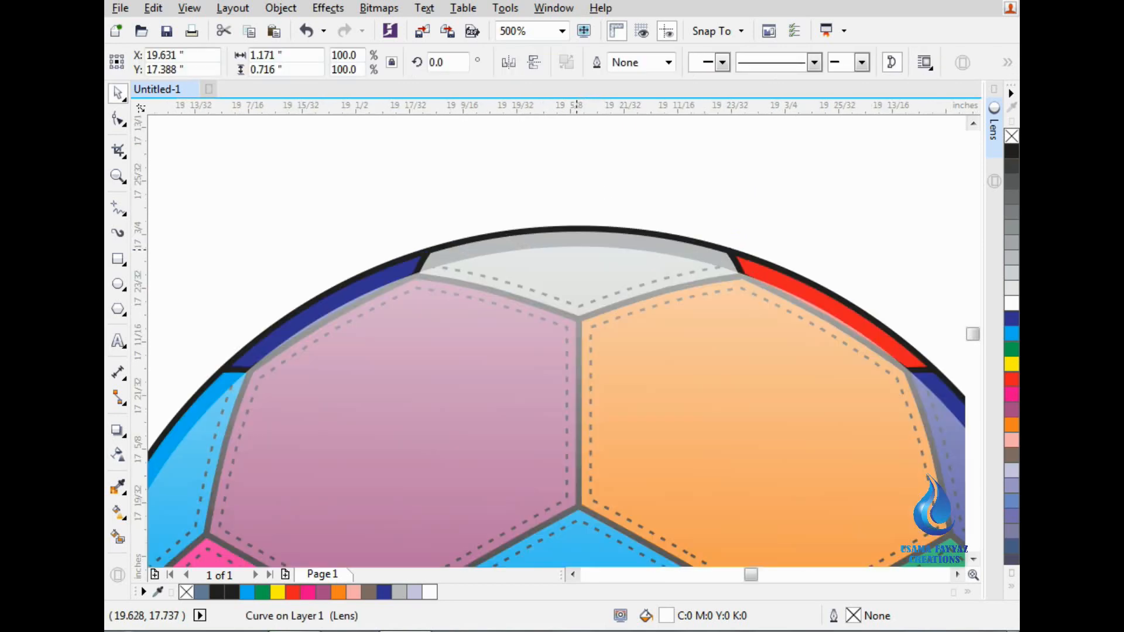
pyautogui.moveTo(586, 233); pyautogui.dragTo(586, 233)
pyautogui.scroll(-3, 585, 228)
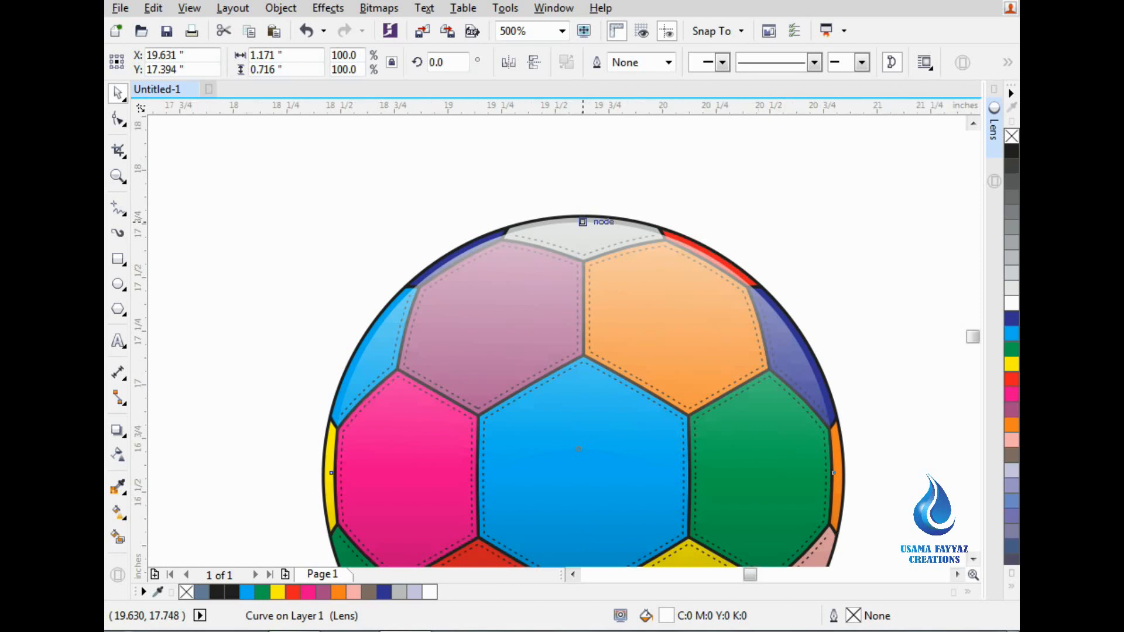
pyautogui.scroll(-1, 582, 222)
pyautogui.click(815, 293)
pyautogui.press('space')
pyautogui.press('space')
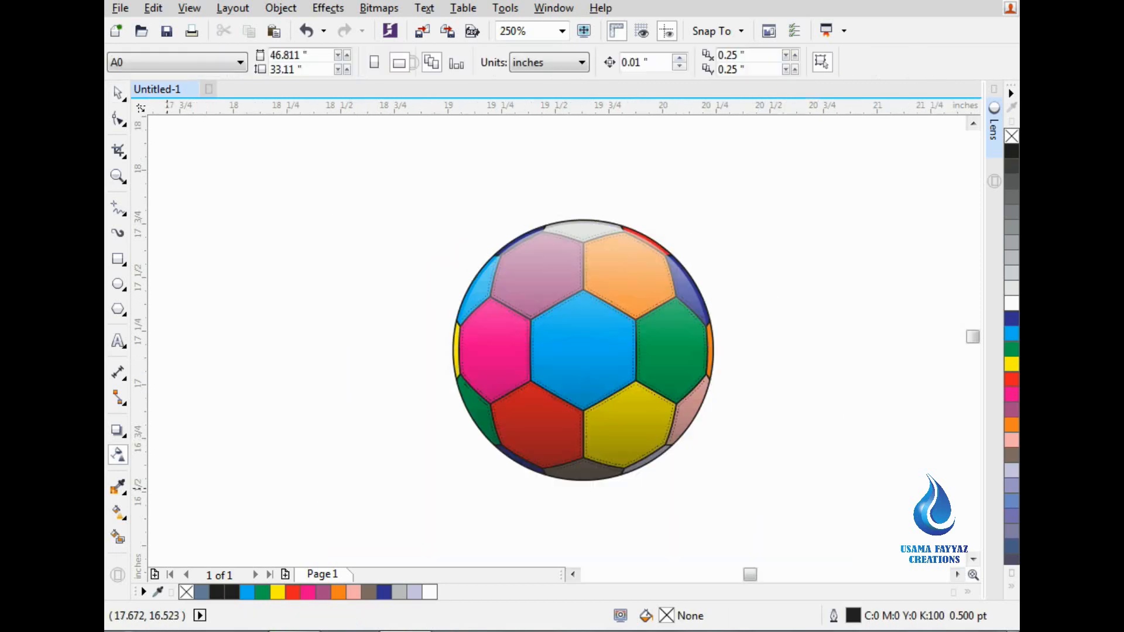
pyautogui.press('space')
# Draw a flat ellipse about 1.23 by 0.23 inches directly beneath the football
pyautogui.click(117, 284)
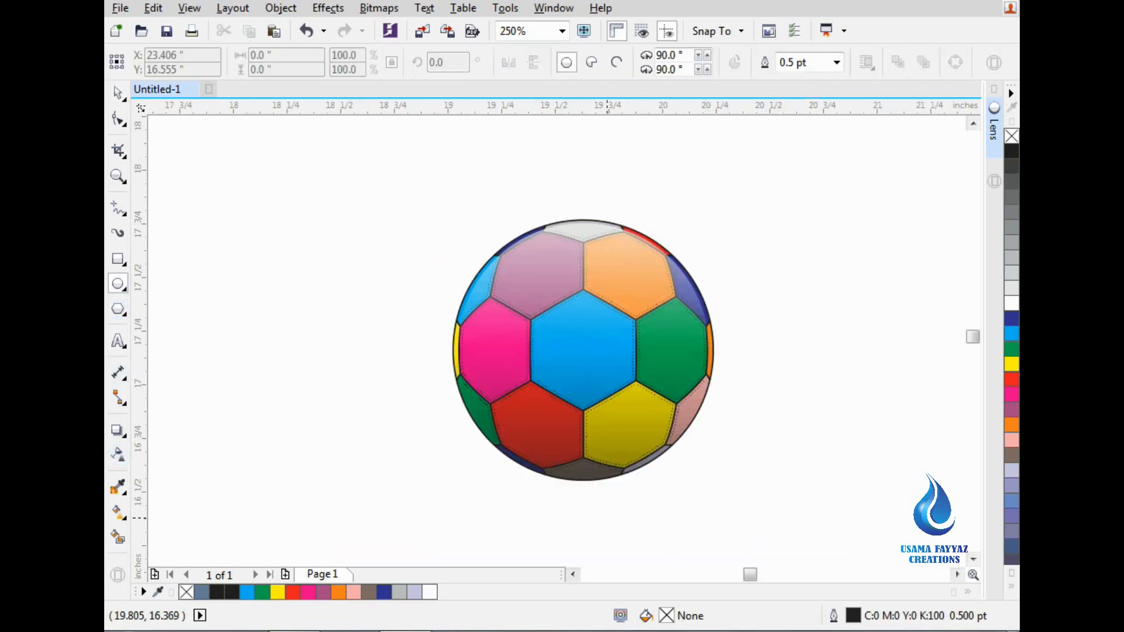
pyautogui.moveTo(470, 478); pyautogui.dragTo(734, 474)
pyautogui.press('space')
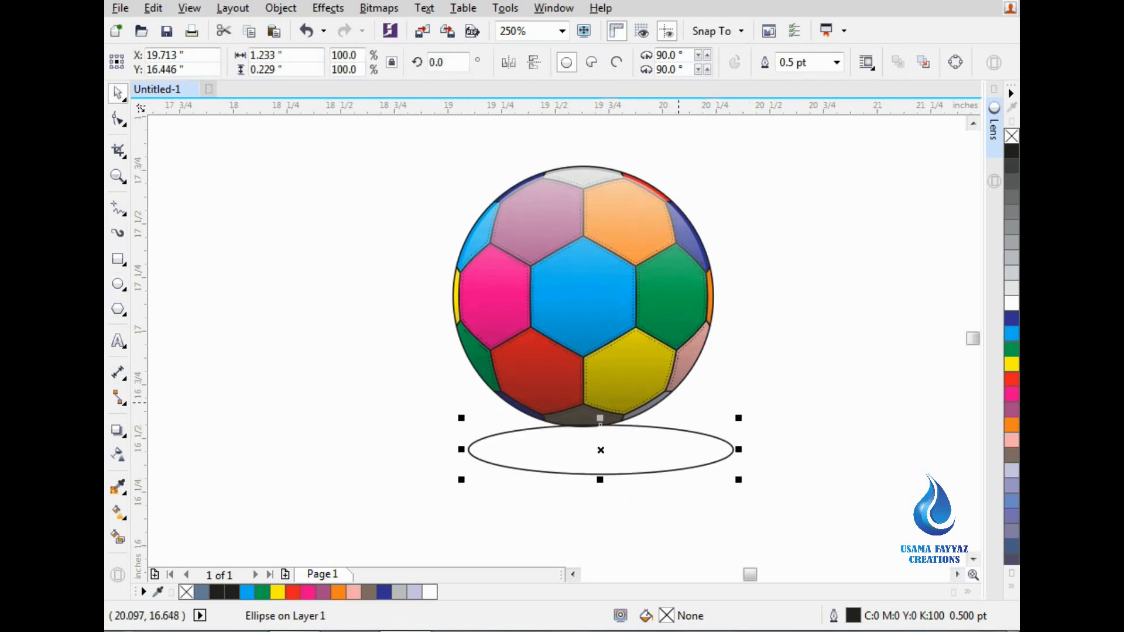
# Center the ellipse horizontally under the football and scale it down about its center to 85.5%
pyautogui.keyDown('shift'); pyautogui.click(668, 381); pyautogui.keyUp('shift')
pyautogui.press('c')
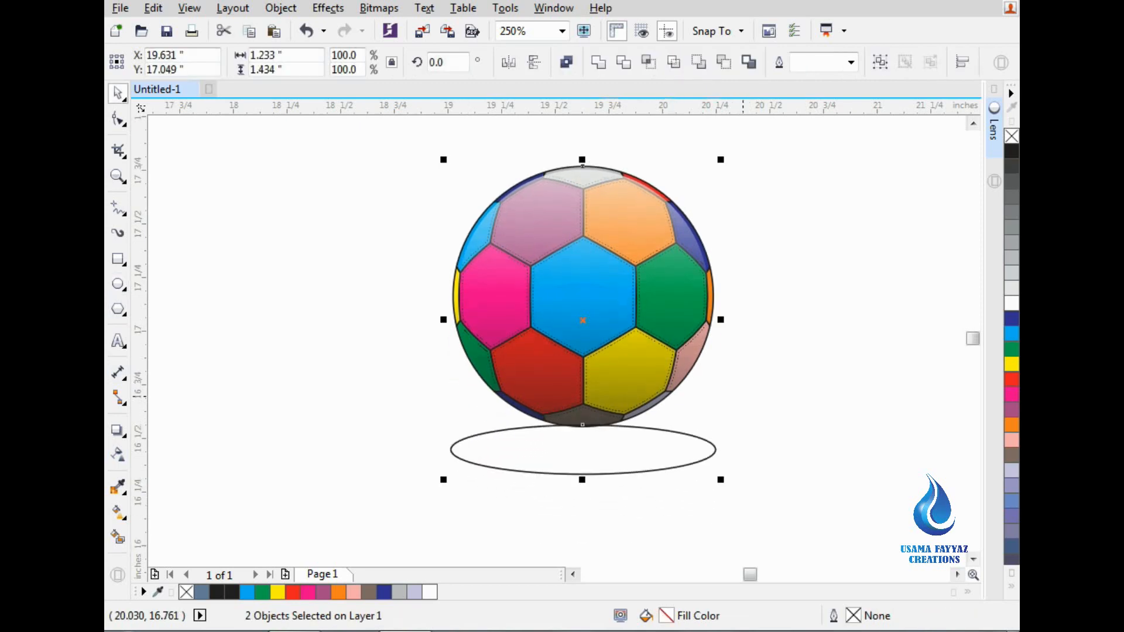
pyautogui.click(761, 410)
pyautogui.click(695, 435)
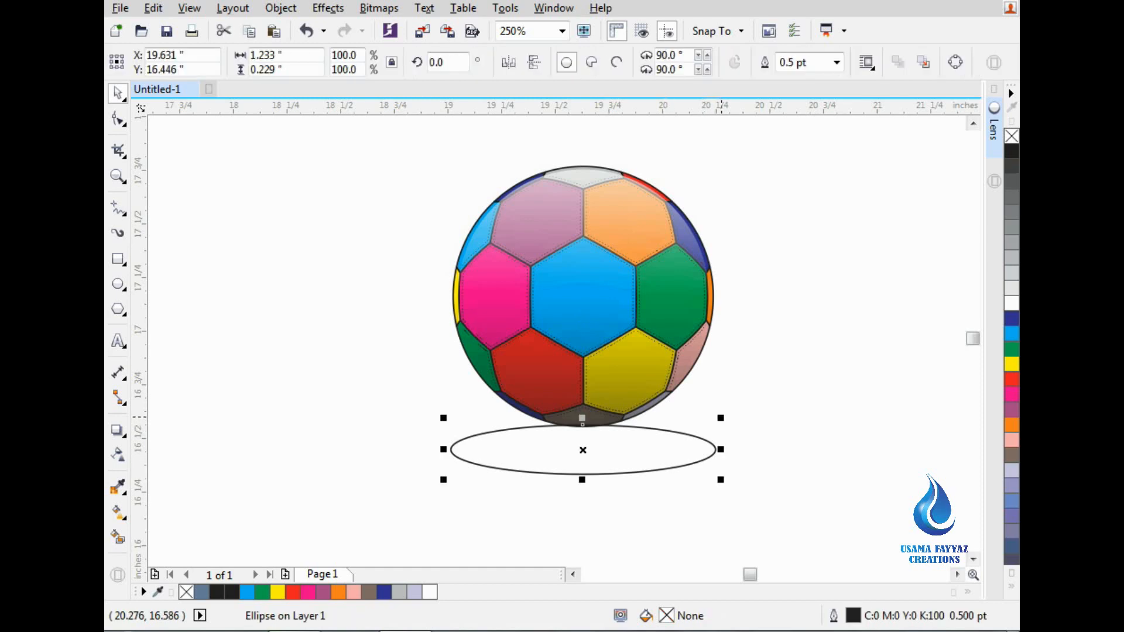
pyautogui.moveTo(720, 418); pyautogui.dragTo(702, 422)
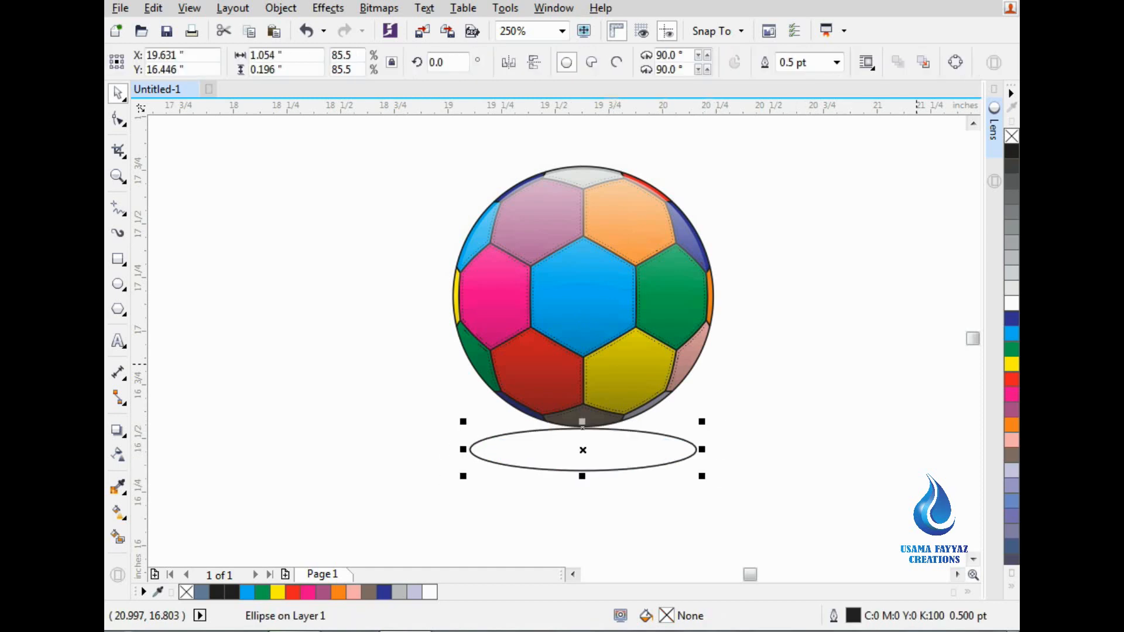
# Make the ellipse an outline-free 80% black shape and convert it to a 300 dpi CMYK bitmap with a transparent background
pyautogui.click(1011, 181)
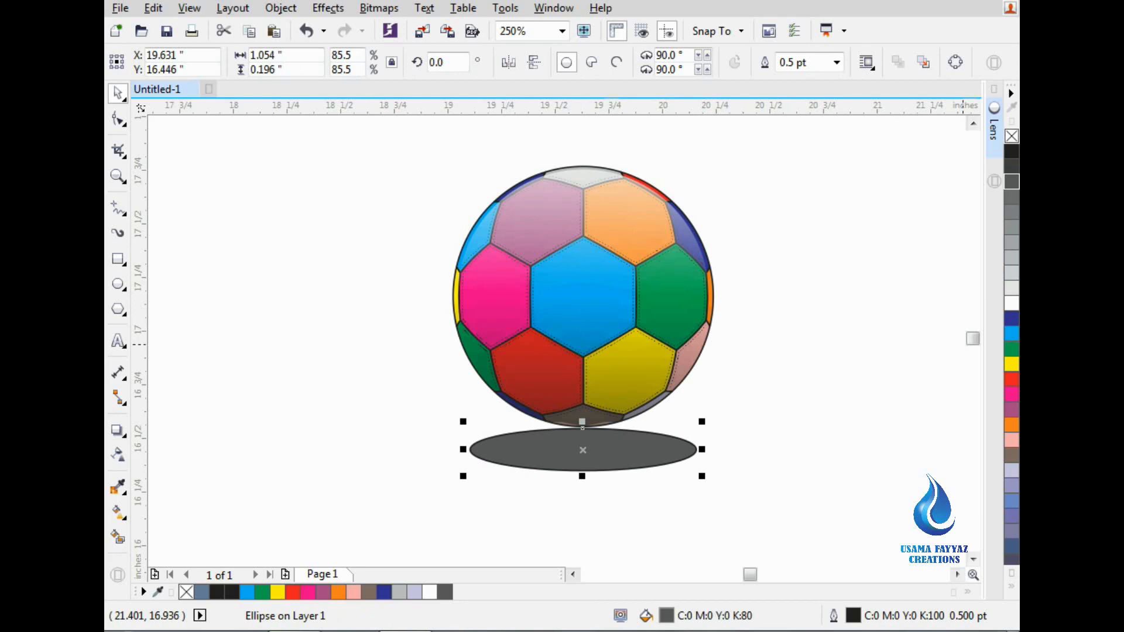
pyautogui.rightClick(1012, 136)
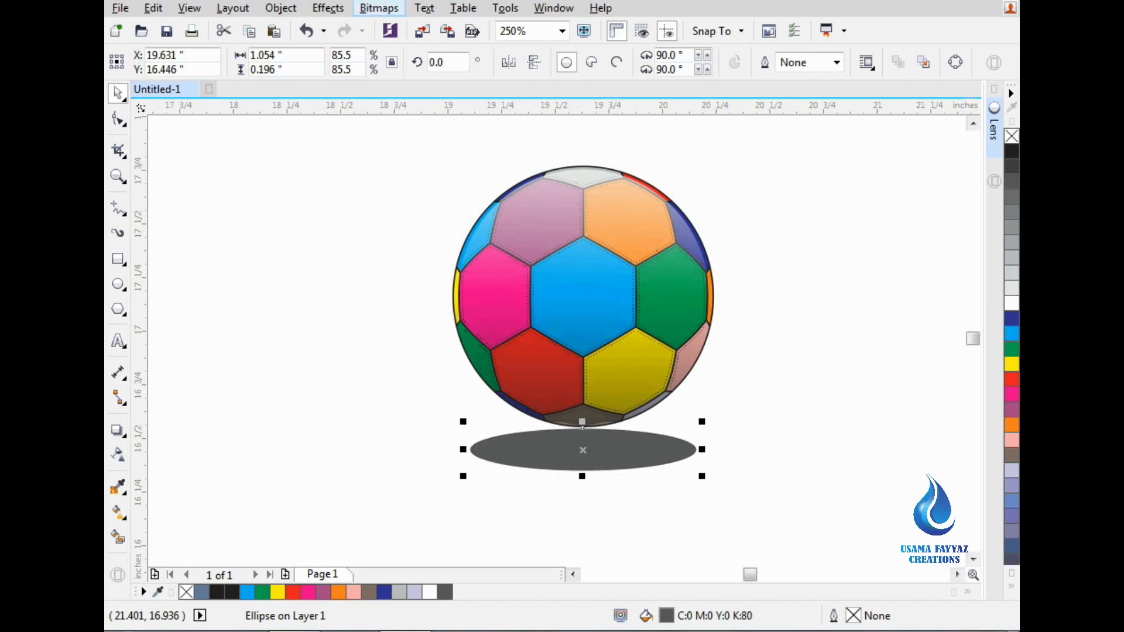
pyautogui.click(378, 8)
pyautogui.click(414, 33)
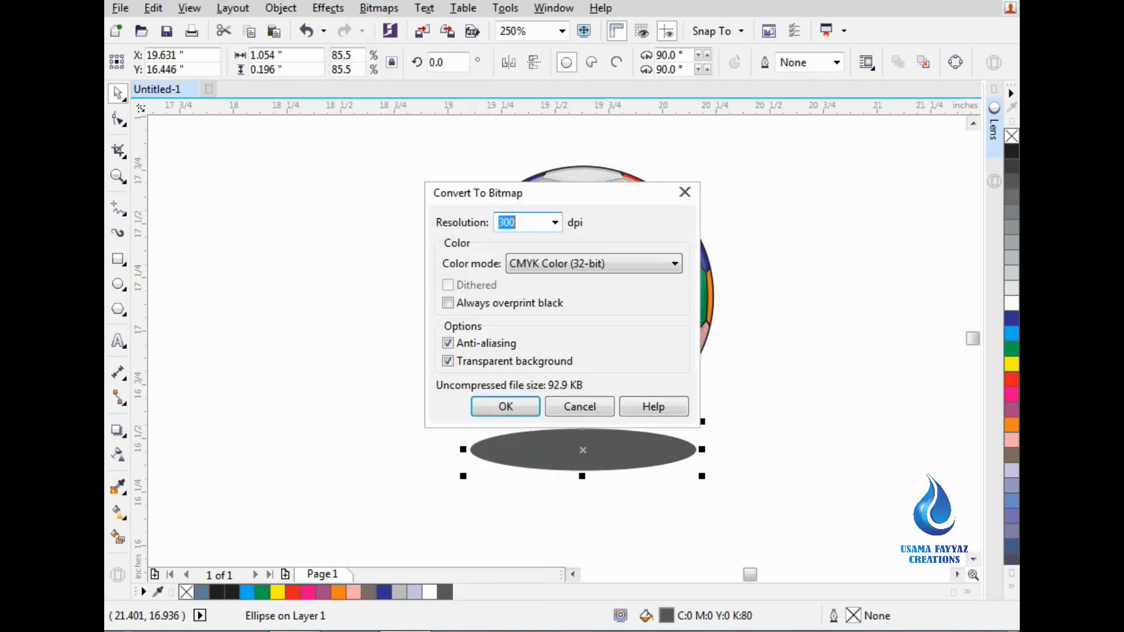
pyautogui.click(504, 404)
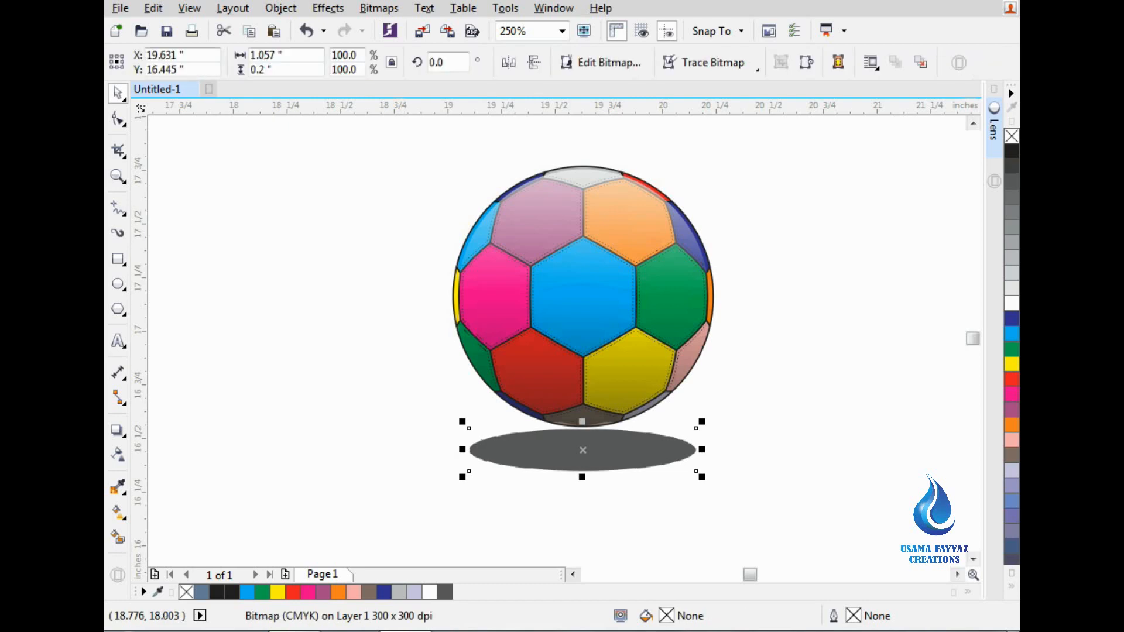
# Apply a Gaussian Blur with a radius of 21 pixels to the shadow bitmap beneath the football
pyautogui.click(379, 8)
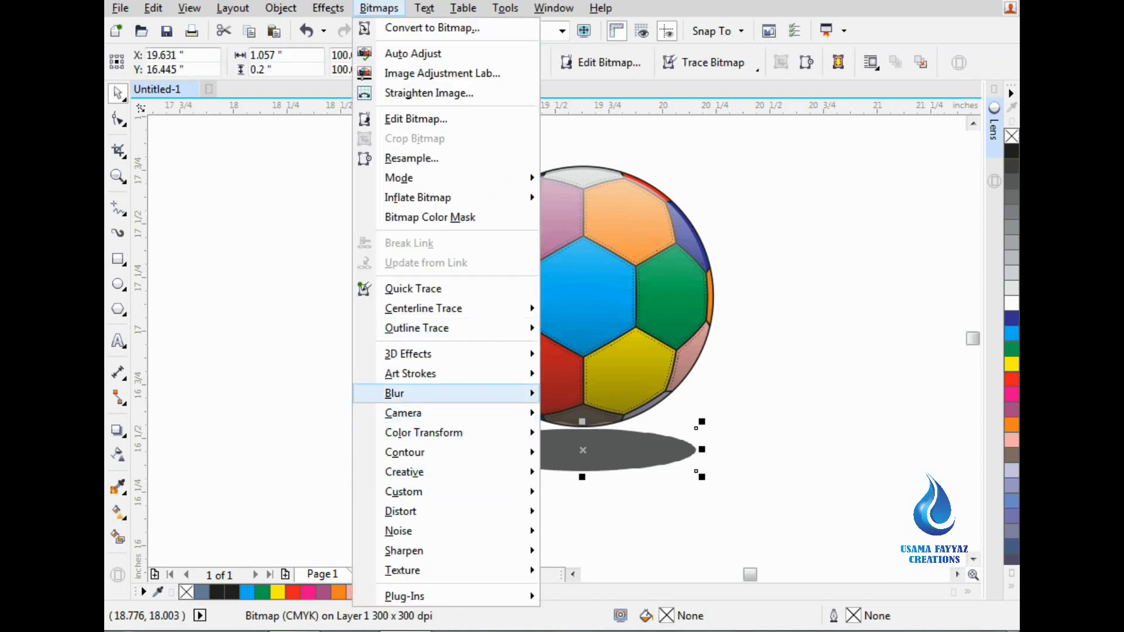
pyautogui.moveTo(410, 393)
pyautogui.click(609, 203)
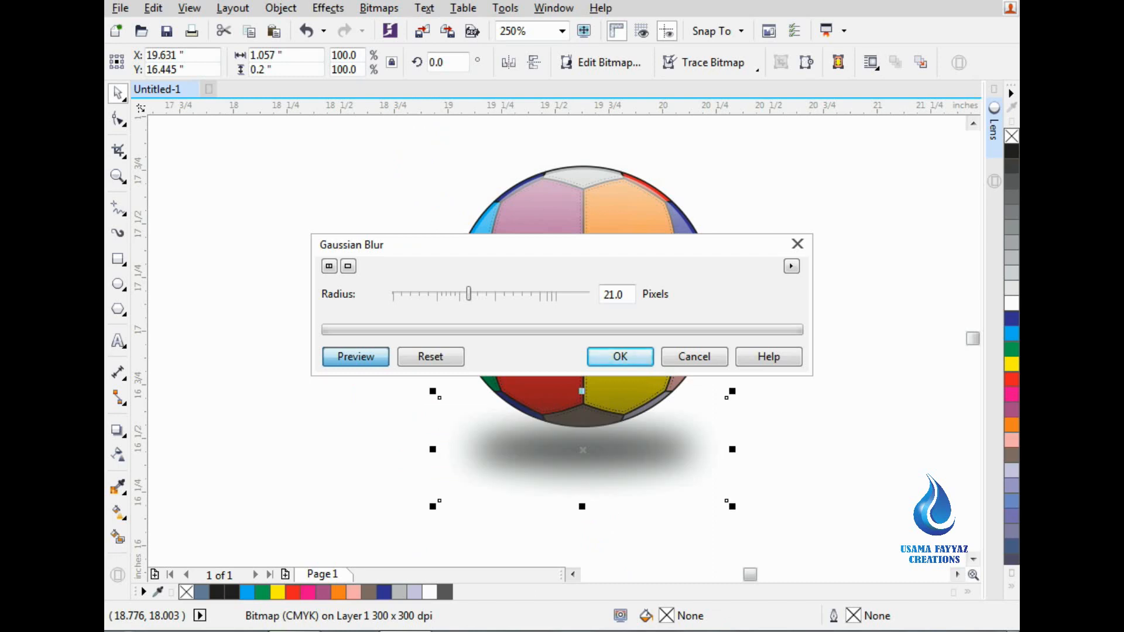
pyautogui.click(620, 357)
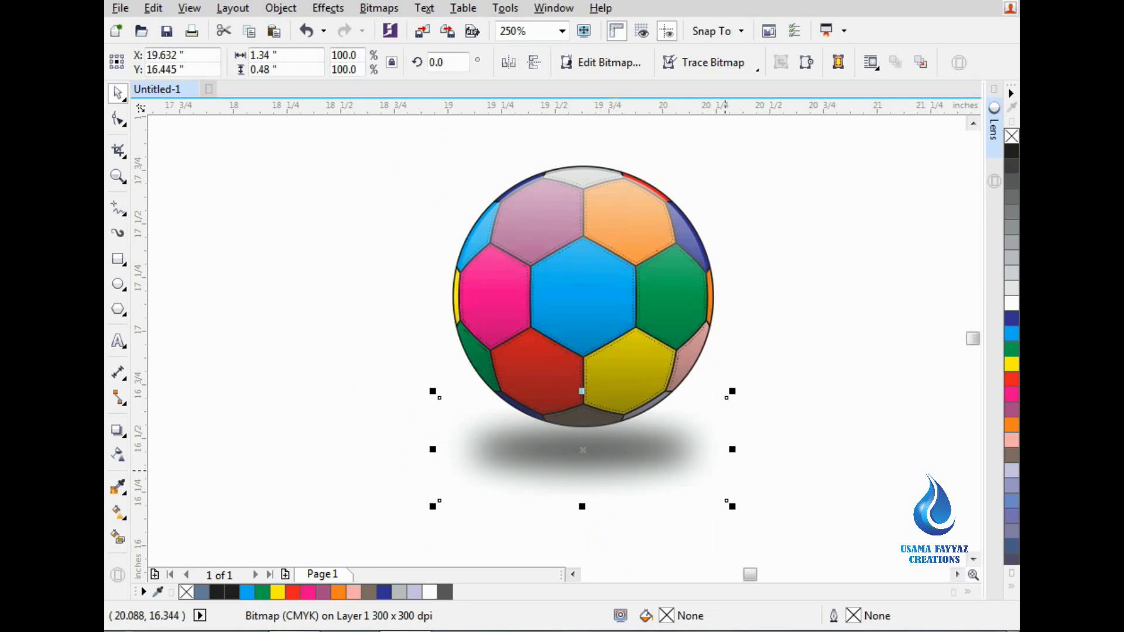
# Resize the blurred shadow to about 1.45 by 0.38 inches, keeping it centered under the ball, and nudge it up 0.01 inches
pyautogui.moveTo(732, 450); pyautogui.dragTo(744, 449)
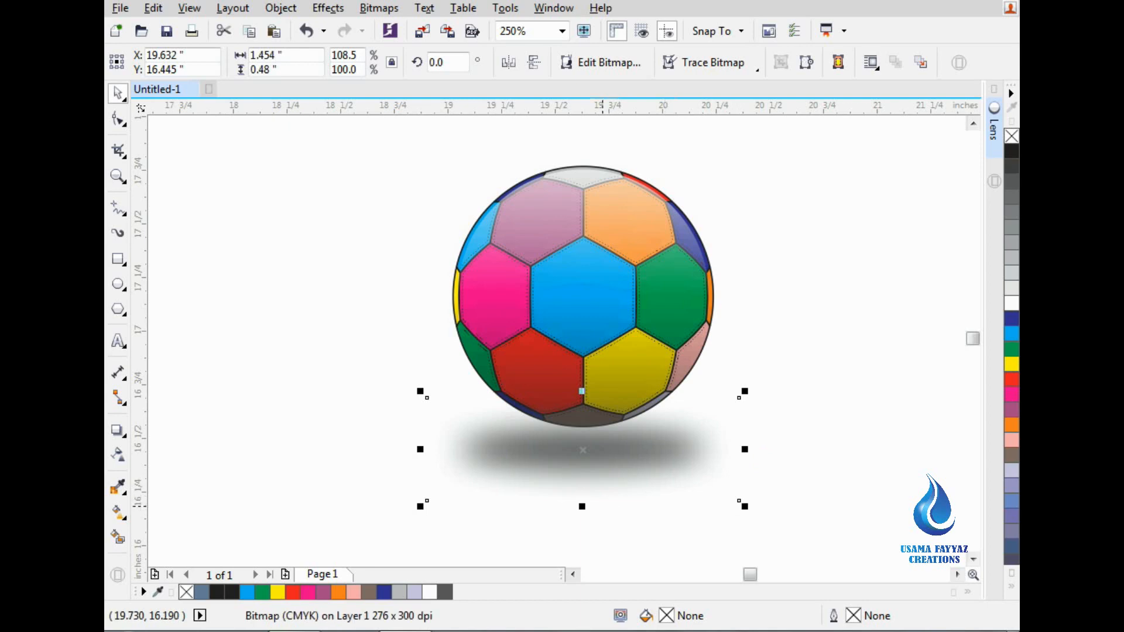
pyautogui.moveTo(582, 505); pyautogui.dragTo(582, 480)
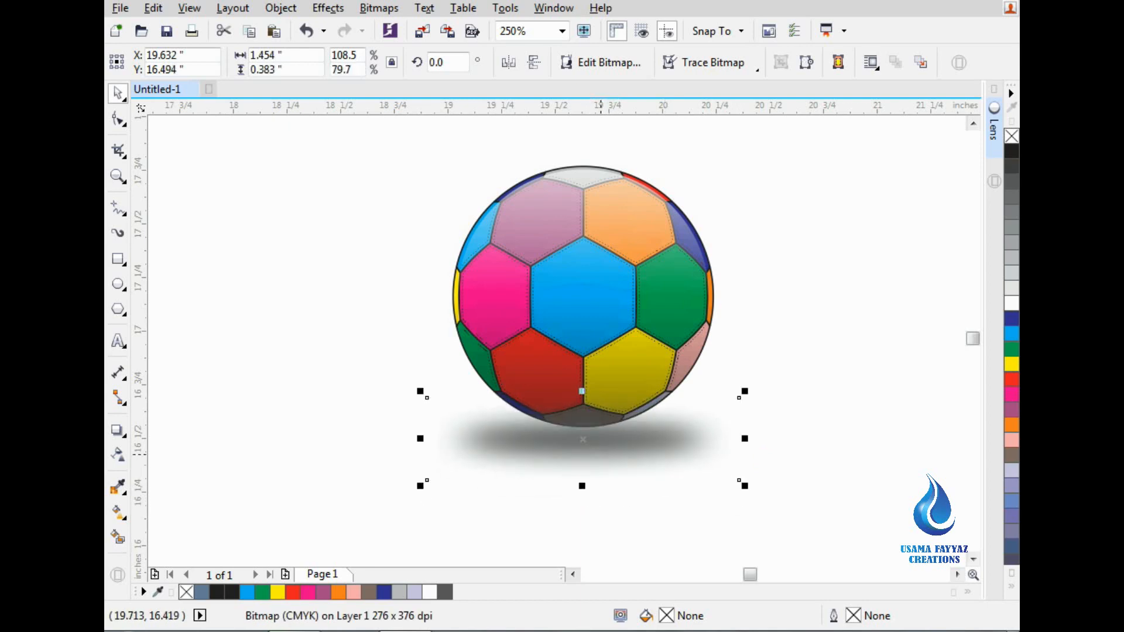
pyautogui.press('Up')
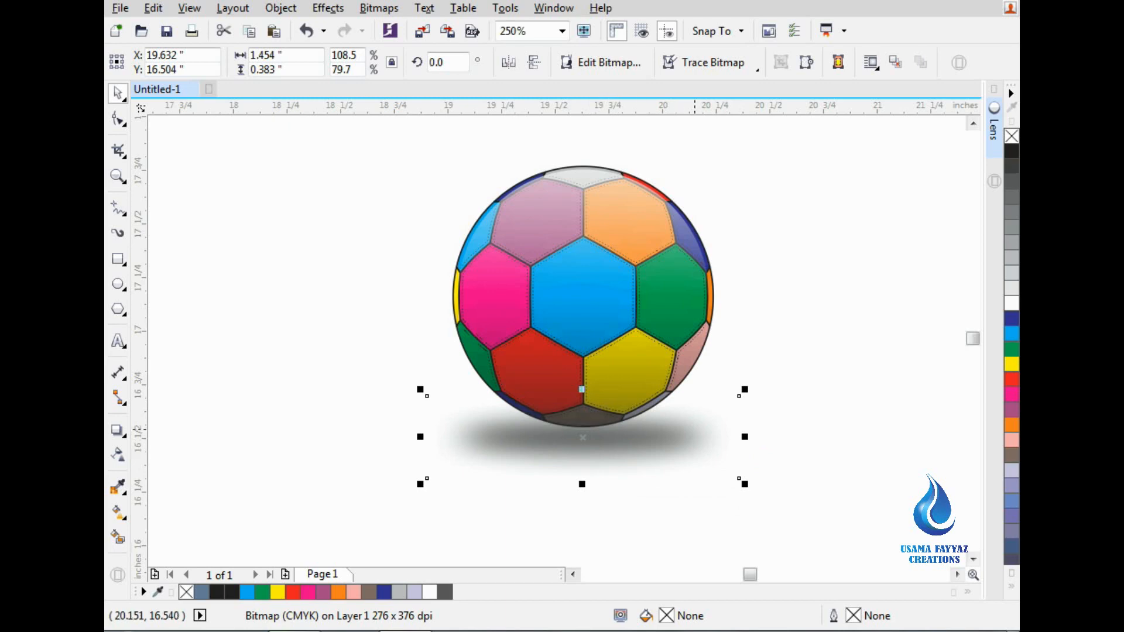
pyautogui.press('Escape')
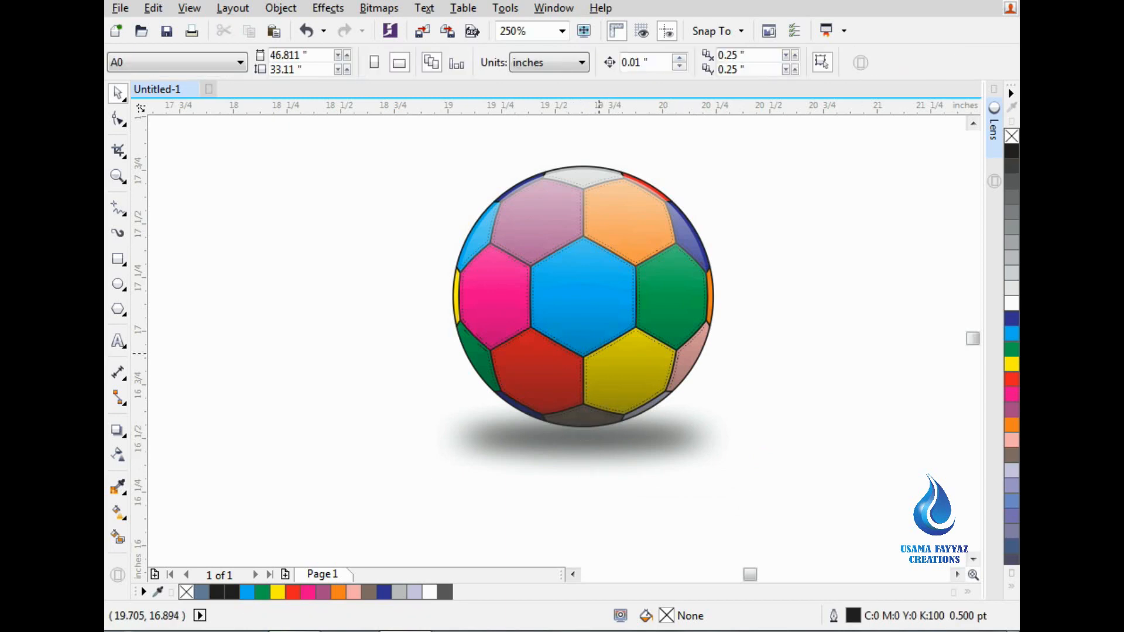
pyautogui.doubleClick(117, 177)
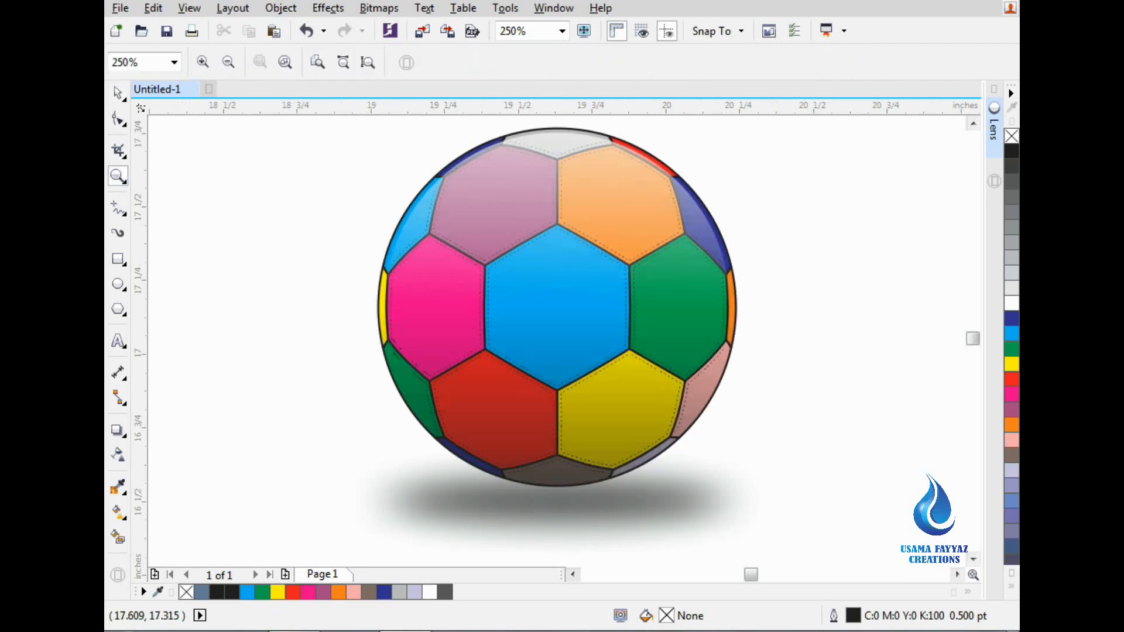
pyautogui.click(118, 93)
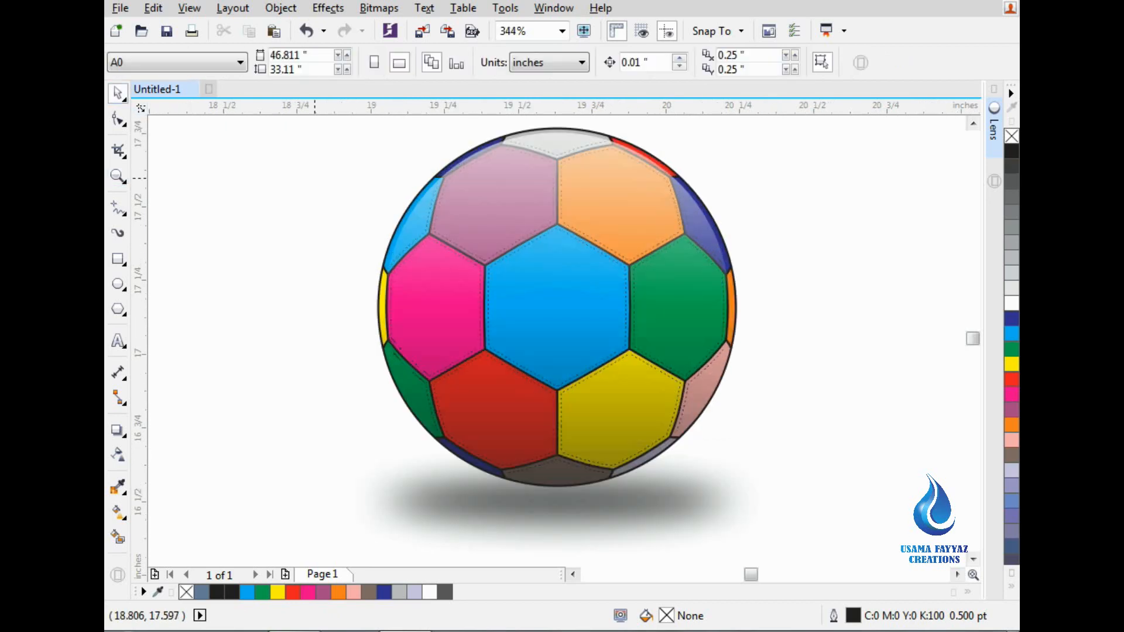